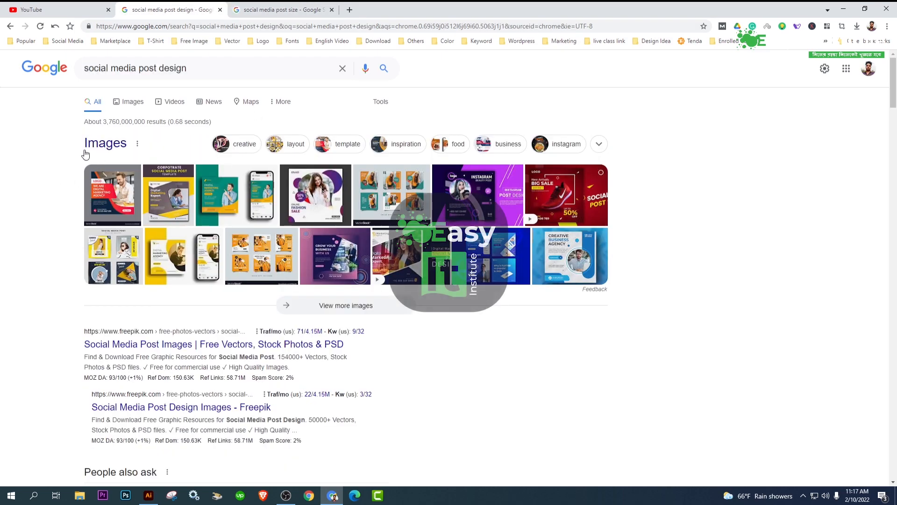
- Show image results for "social media post design" and check the recommended square size in the "social media post size" search
click(120, 103)
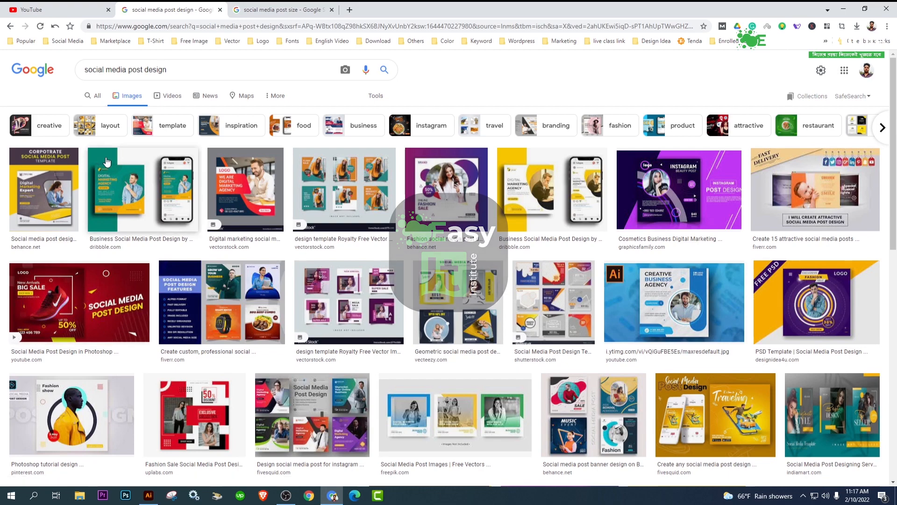
key(ctrl+Tab)
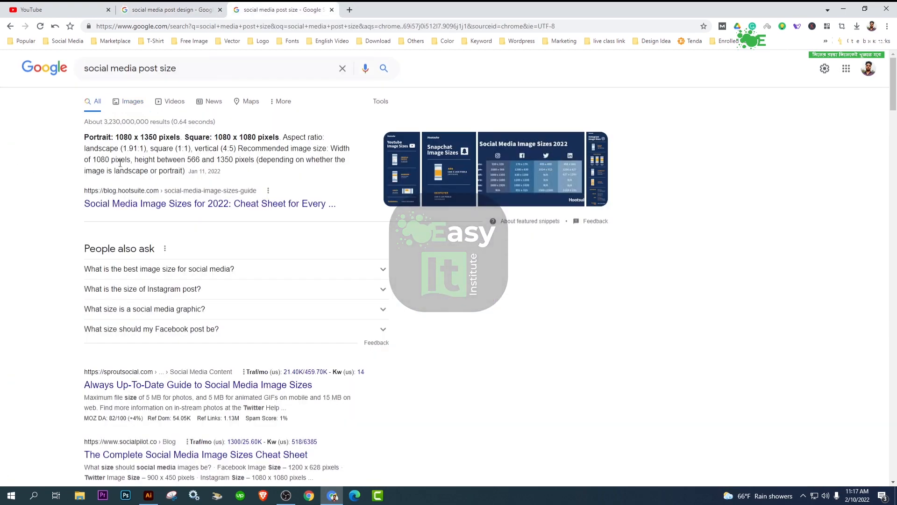
drag(222, 137, 276, 136)
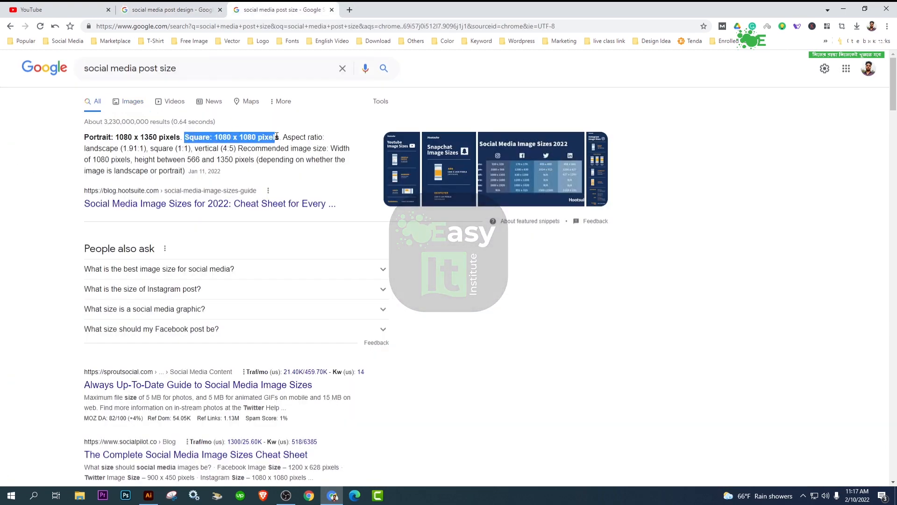
click(226, 139)
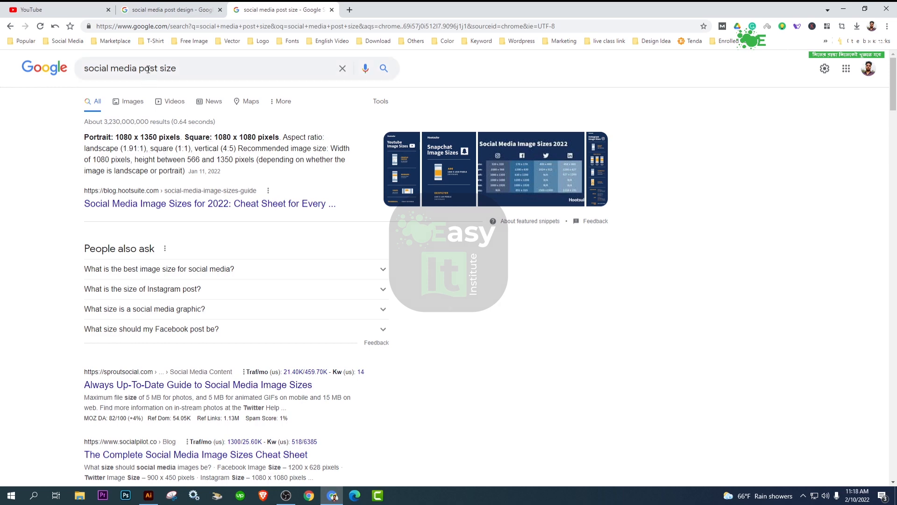
click(187, 8)
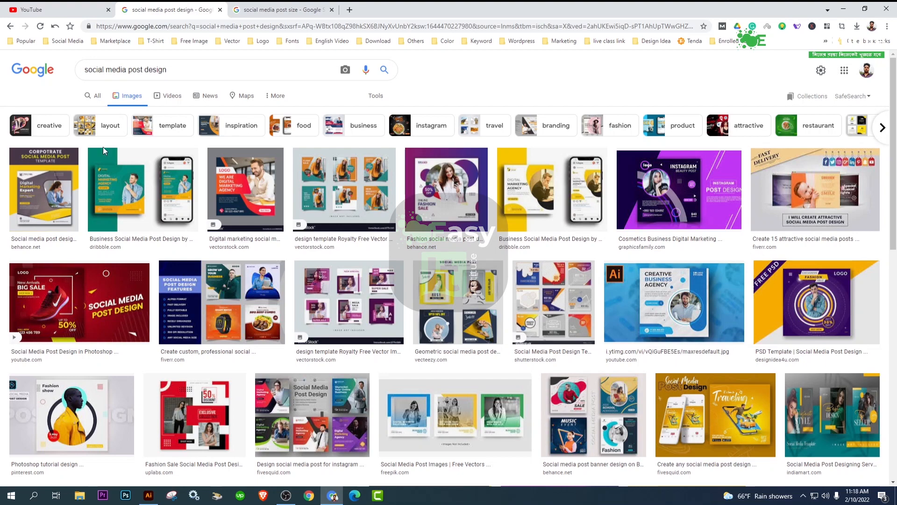
- Search Google for "instagram post size" and highlight the recommended dimensions in the featured result
click(352, 10)
text(inst)
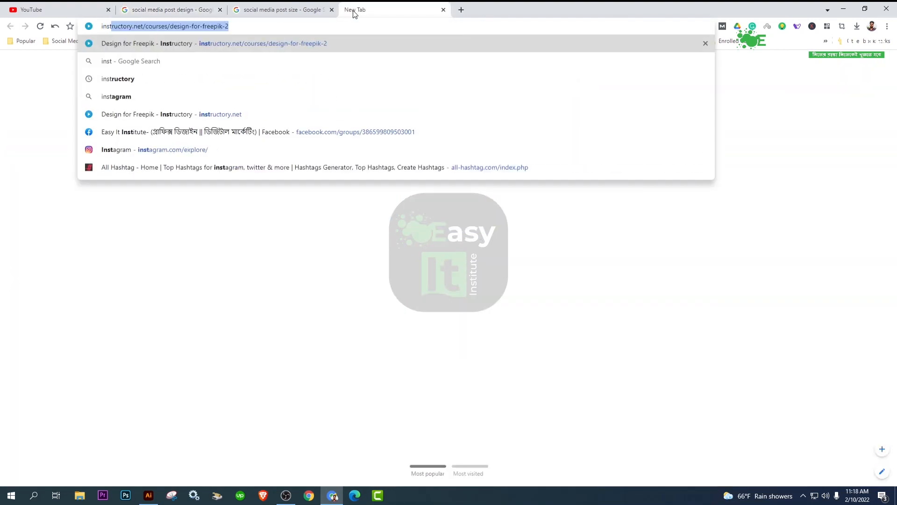
text(agr)
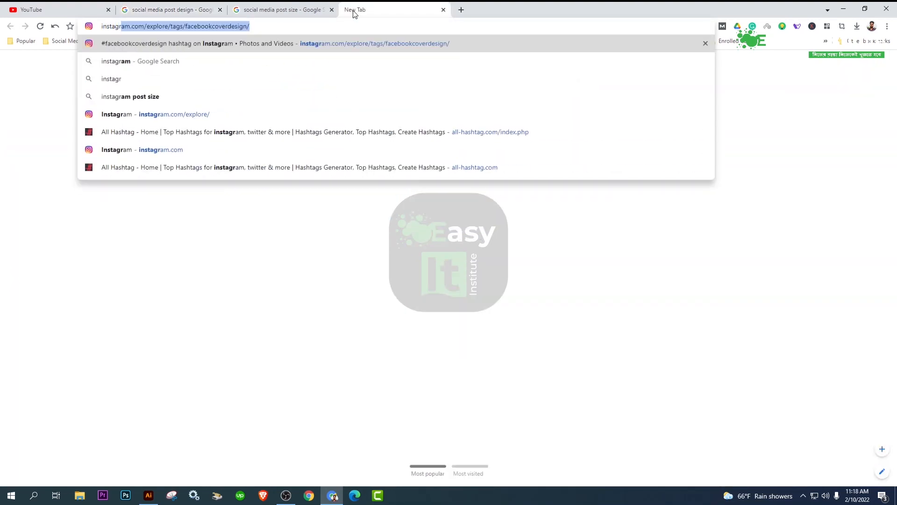
text(am)
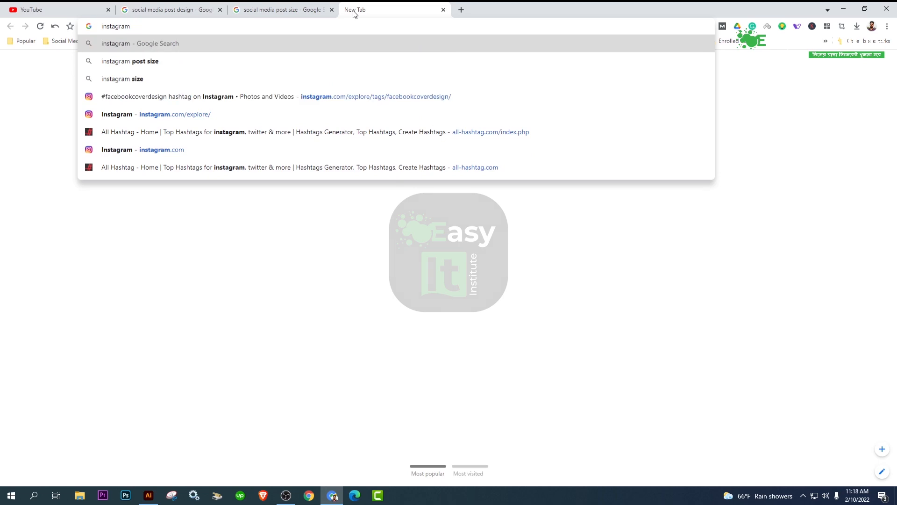
click(151, 67)
drag(84, 214, 232, 222)
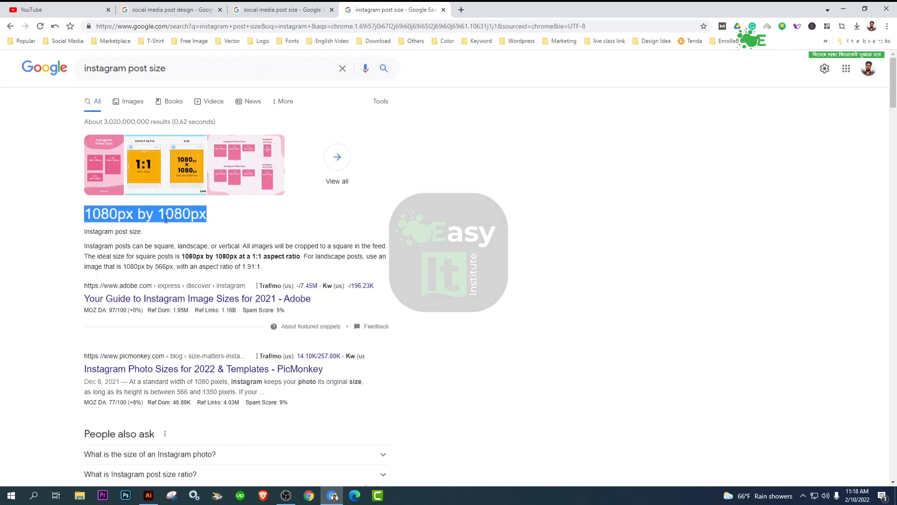
click(69, 245)
- Browse the image results for "social media post design" for reference layouts
click(186, 10)
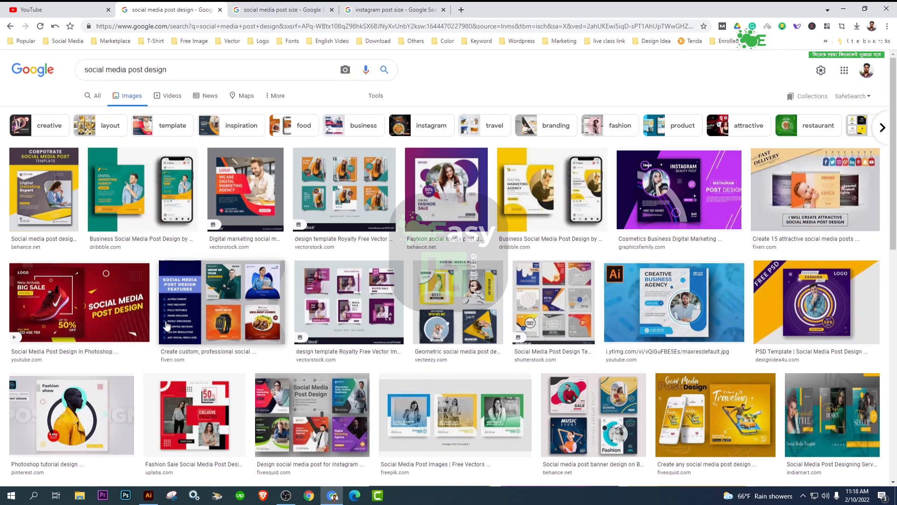
scroll(158, 326, down, 3)
scroll(158, 326, down, 1)
scroll(159, 326, up, 3)
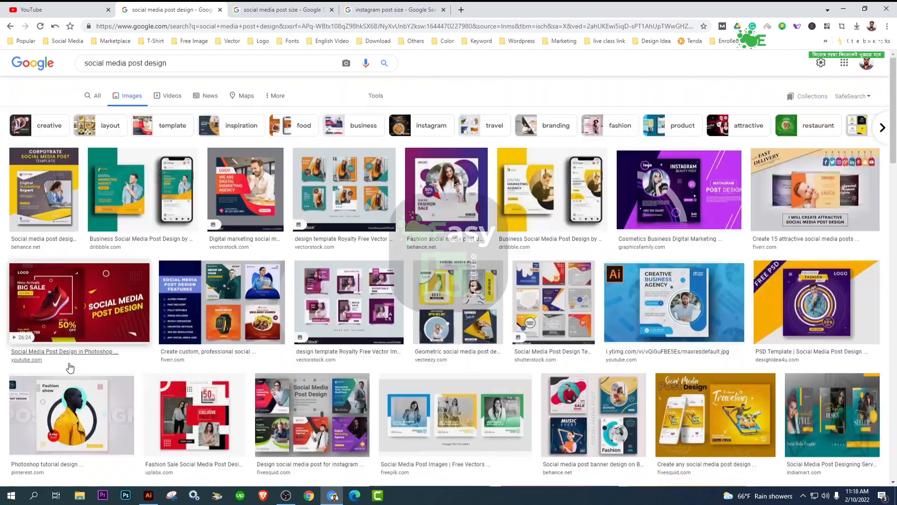
scroll(805, 188, down, 4)
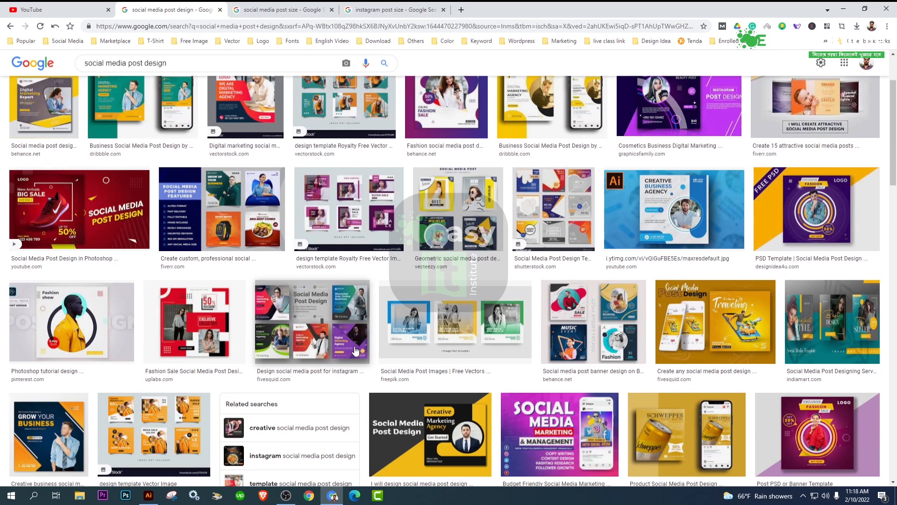
scroll(347, 344, up, 2)
- Open graphicriver.net and freepik.com, each in its own new browser tab
click(461, 9)
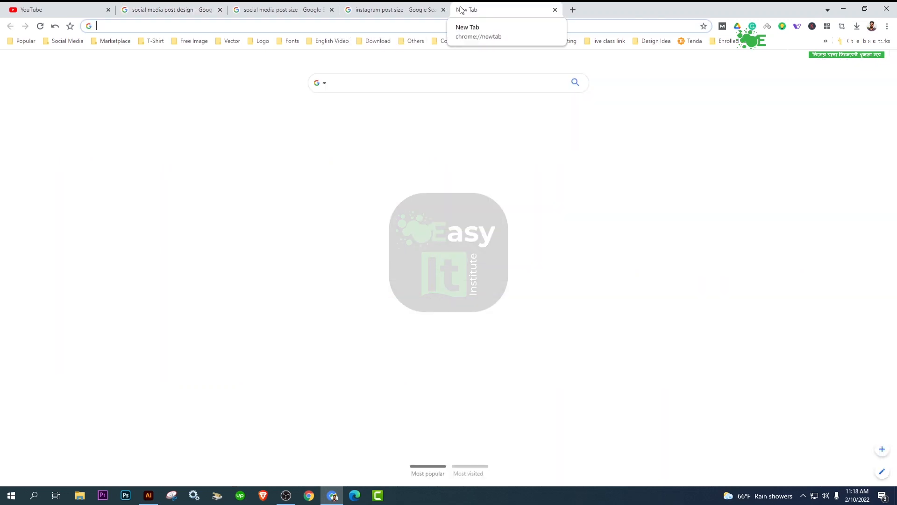
text(graphicriver.net)
key(Return)
click(572, 9)
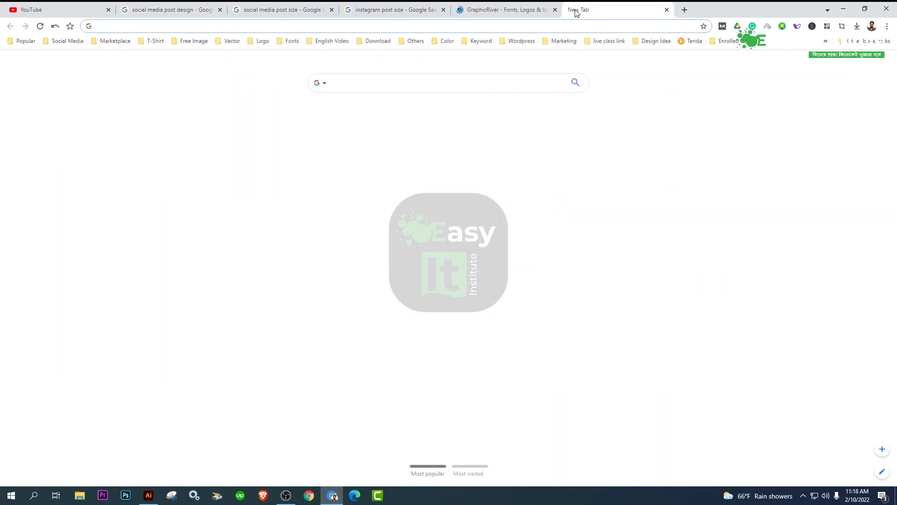
text(freepik.com)
key(Return)
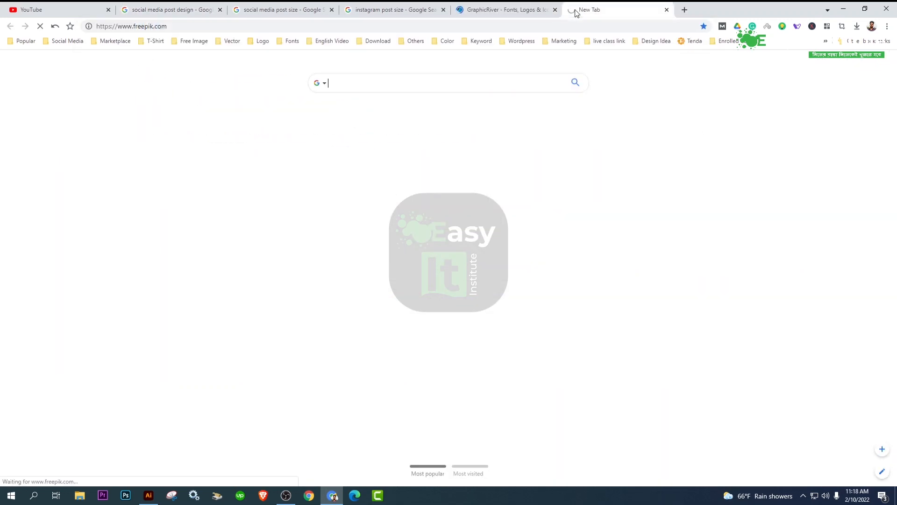
- Copy "social media post" from the Google image query and search GraphicRiver for it
click(504, 7)
click(176, 9)
drag(190, 64, 80, 64)
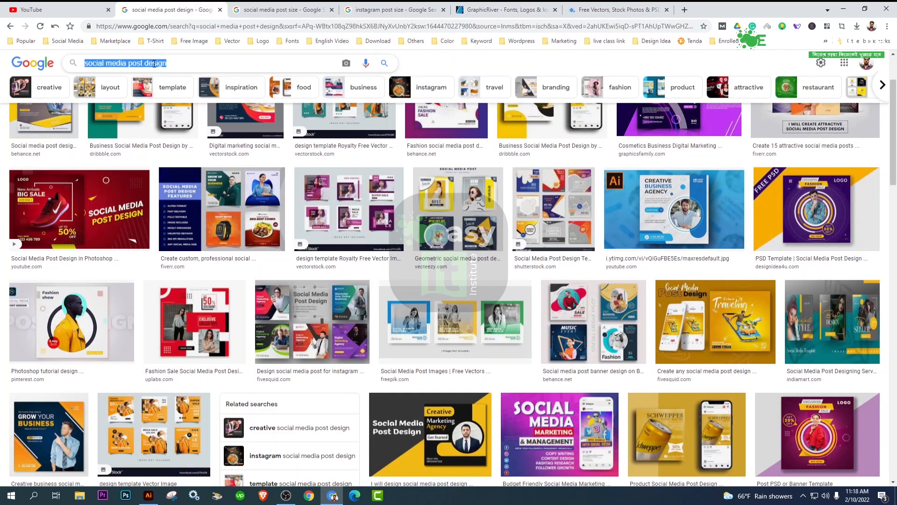
click(152, 64)
drag(145, 64, 84, 65)
key(ctrl+c)
click(505, 10)
click(403, 281)
key(ctrl+v)
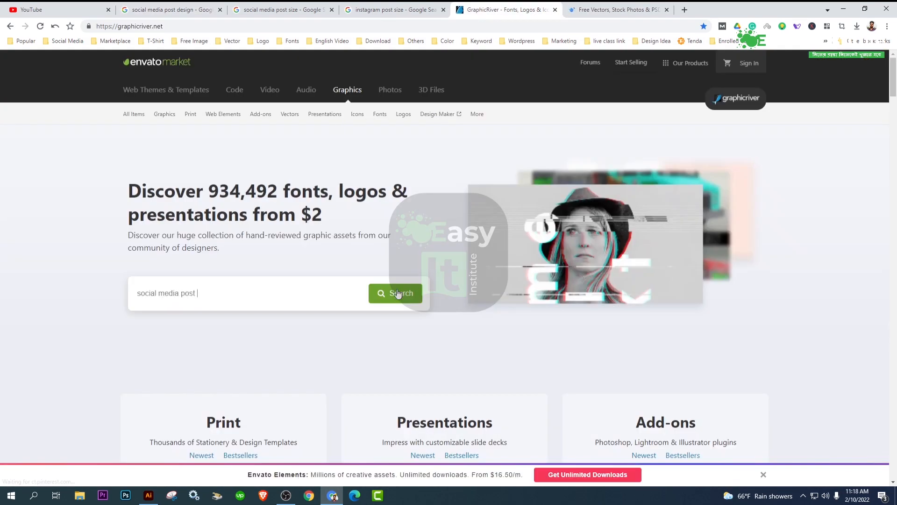
click(168, 319)
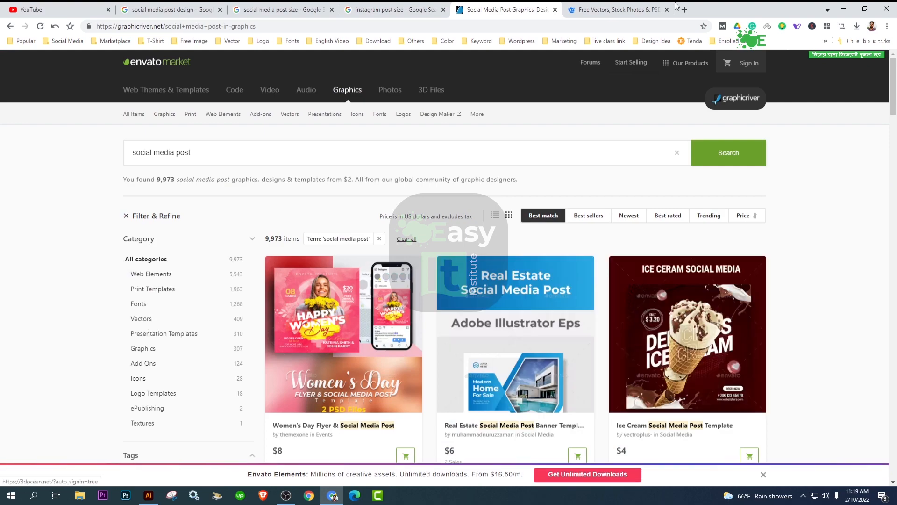
- Search Freepik for "social media post" and browse the template results down the page
key(ctrl+Tab)
key(ctrl+v)
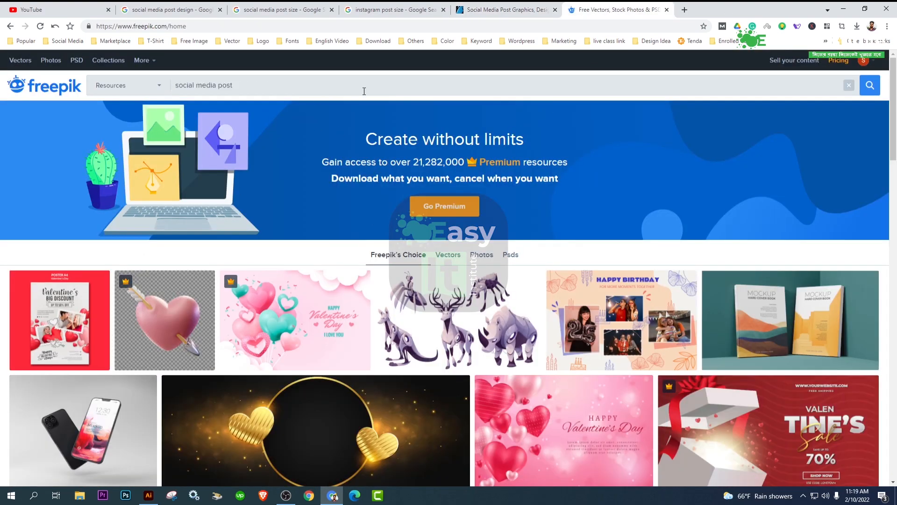
key(Return)
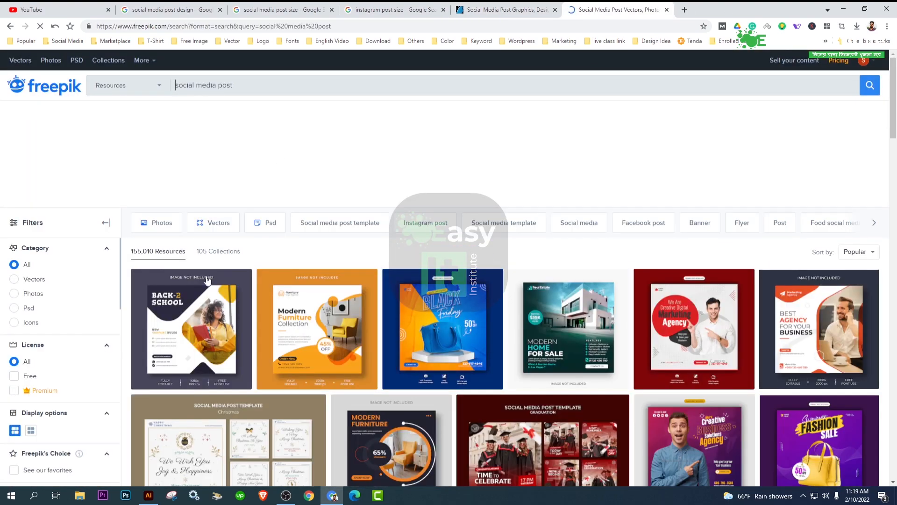
scroll(177, 308, down, 3)
scroll(177, 309, down, 10)
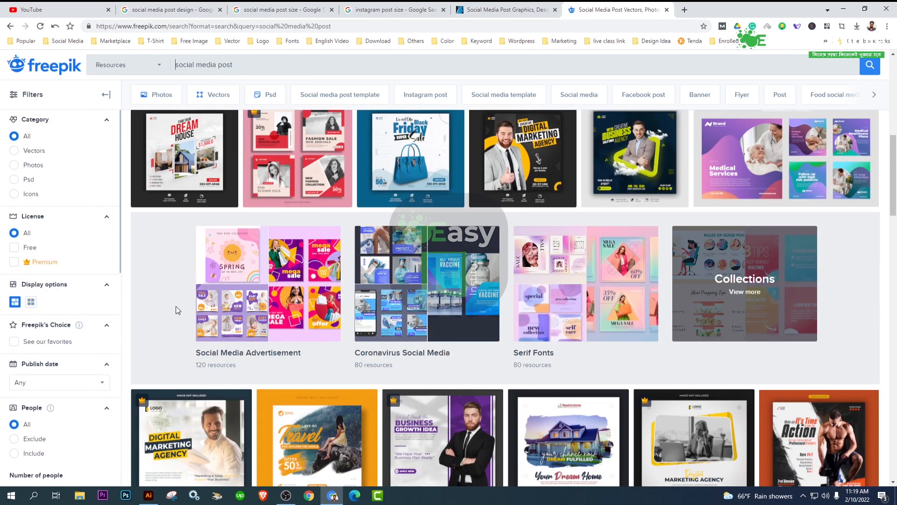
scroll(175, 316, down, 15)
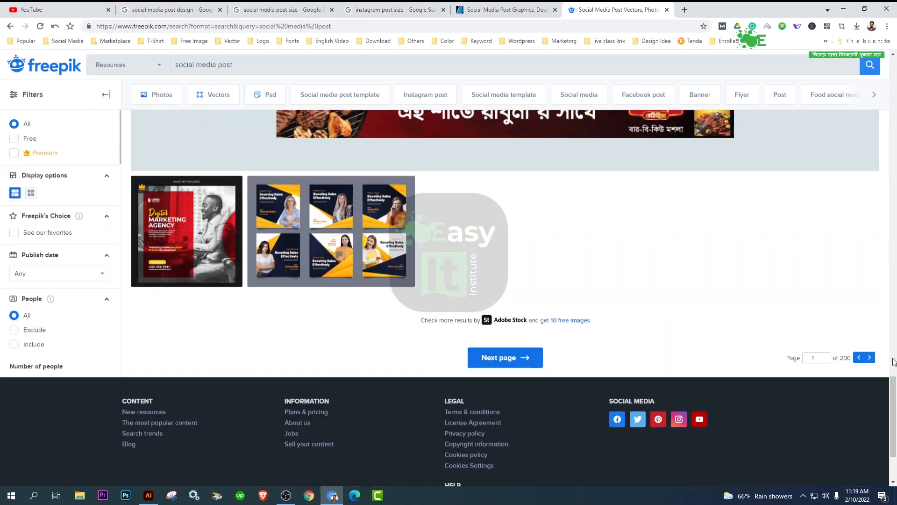
scroll(251, 245, up, 15)
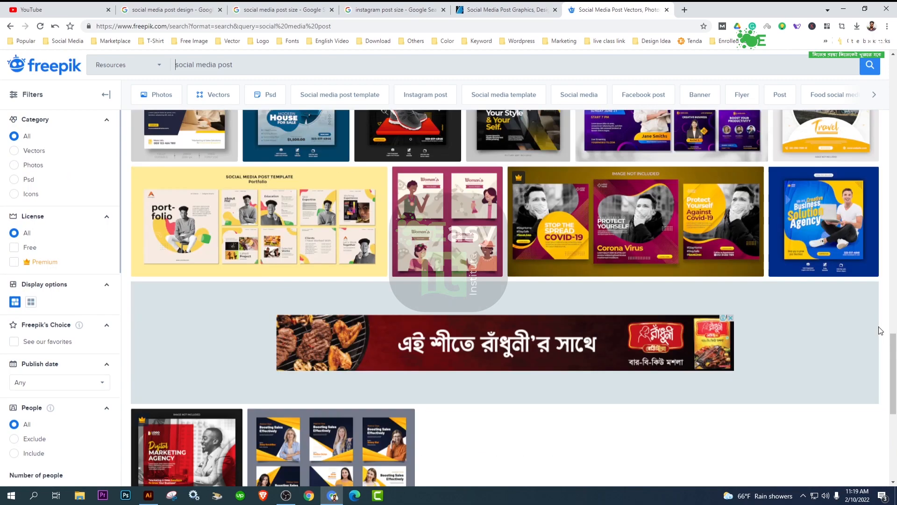
scroll(251, 245, down, 10)
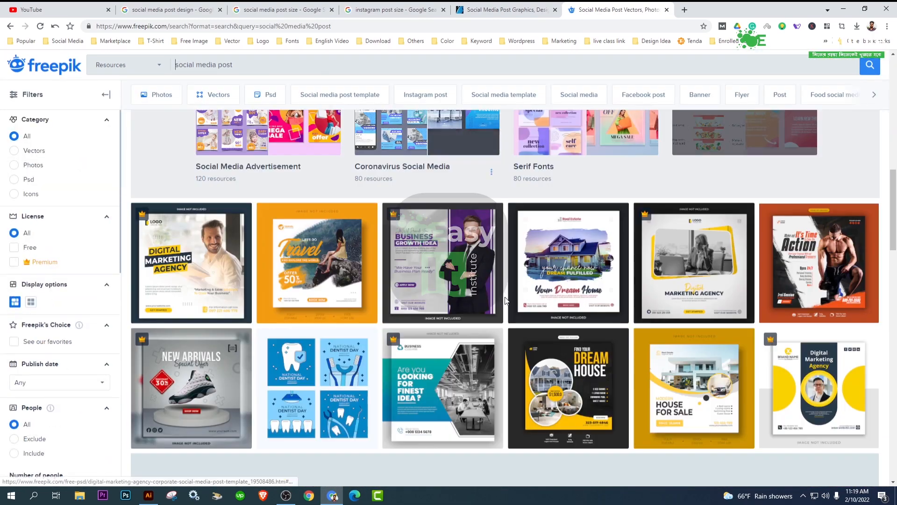
scroll(196, 224, up, 10)
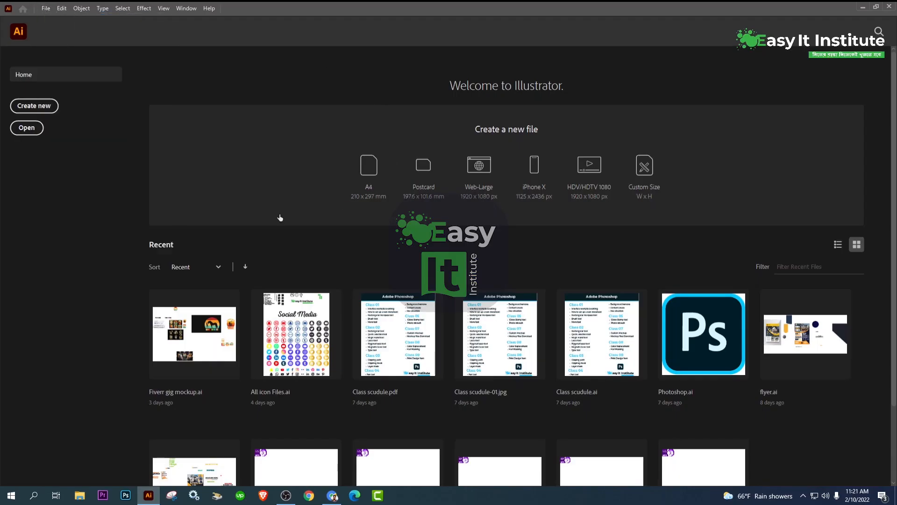
- Start a new Illustrator document named "Social media Post design-1" with its units set to pixels
key(ctrl+n)
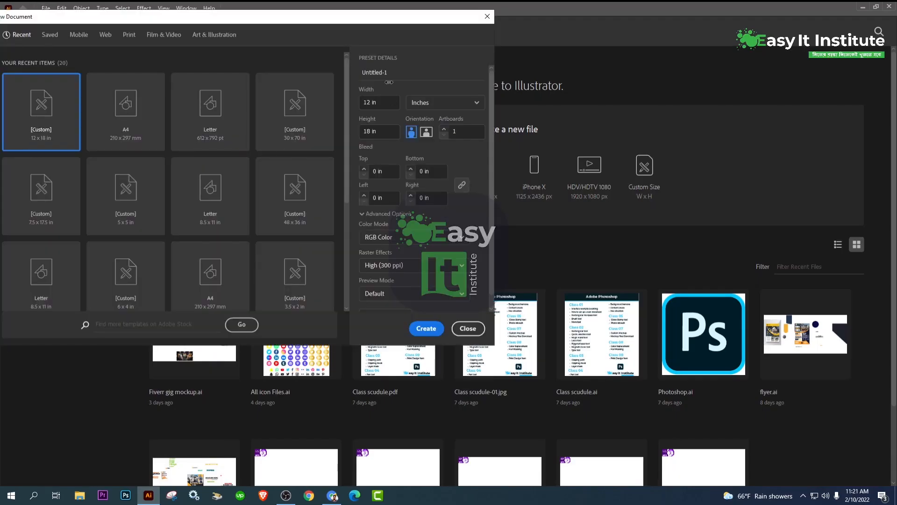
click(403, 71)
key(BackSpace)
click(444, 103)
click(403, 116)
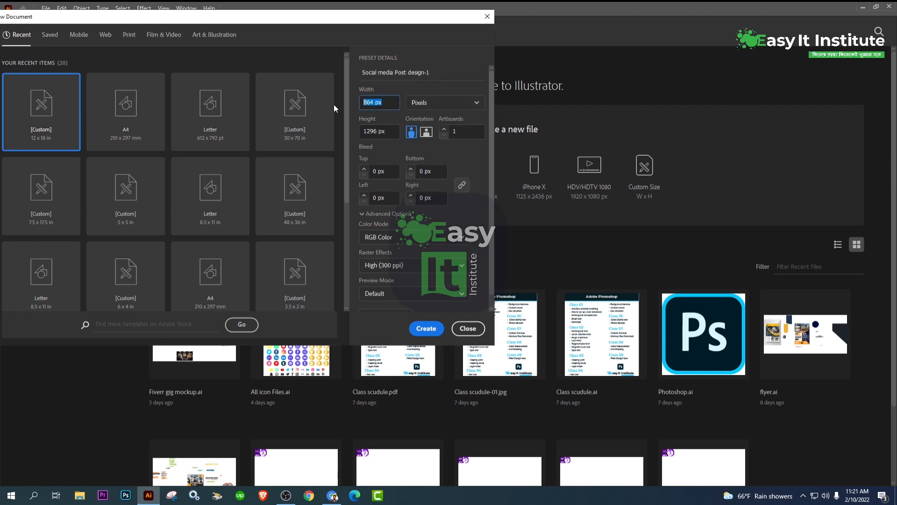
- Create the document at 1080 px by 1080 px with raster effects set to Screen (72 ppi)
text(1080)
click(393, 133)
text(1080)
click(442, 267)
click(393, 315)
click(377, 268)
click(389, 318)
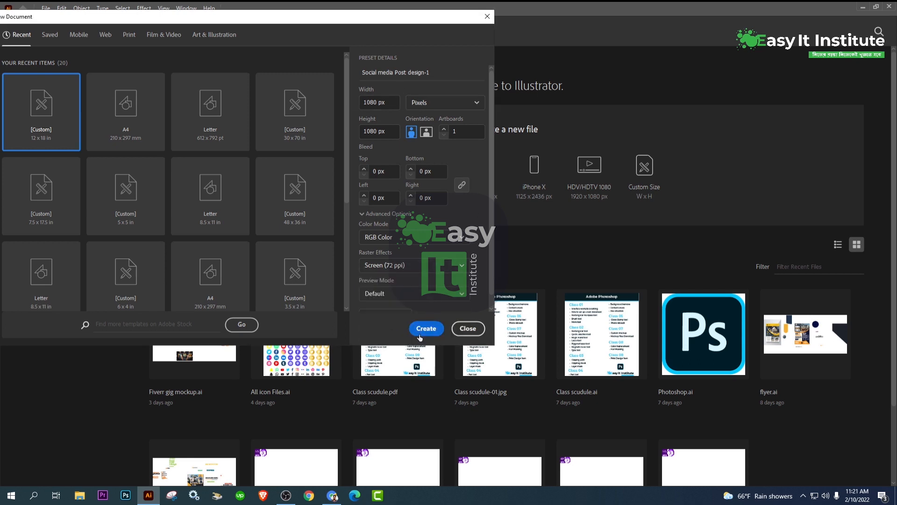
click(425, 328)
- Paste the business post reference image, then scale it and place it above the blank artboard
scroll(338, 281, down, 3)
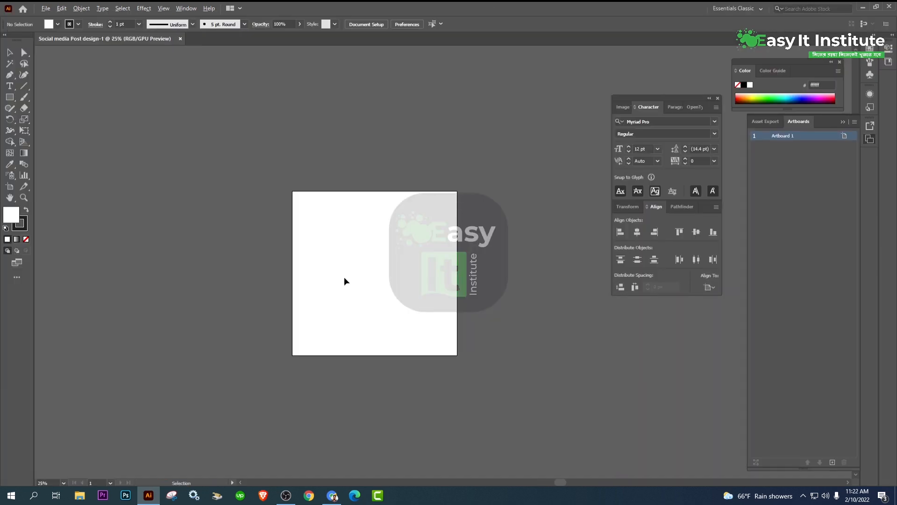
scroll(411, 276, up, 4)
scroll(426, 265, down, 3)
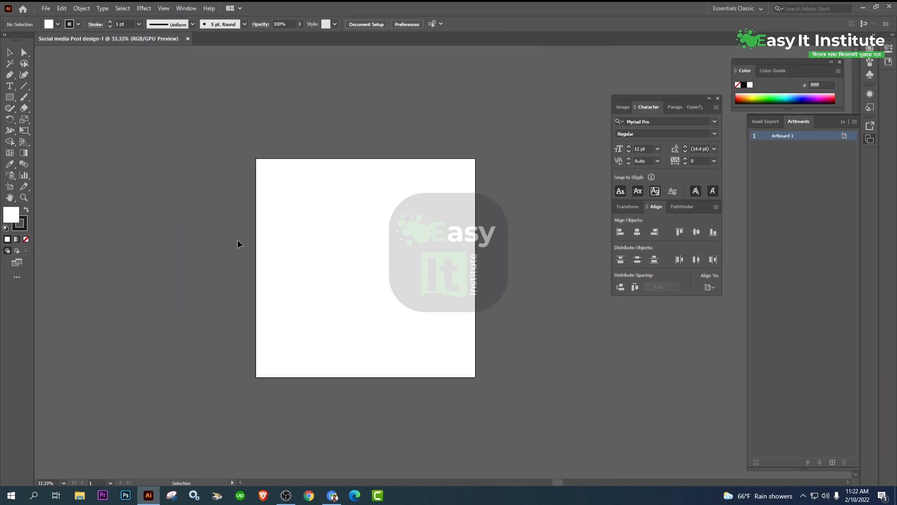
key(ctrl+v)
drag(413, 245, 336, 128)
drag(339, 236, 349, 171)
drag(398, 93, 318, 118)
drag(310, 284, 311, 334)
click(330, 310)
- Start saving the document and browse to All work > Facebook Cover on the Graphic Design (D:) drive
key(ctrl+s)
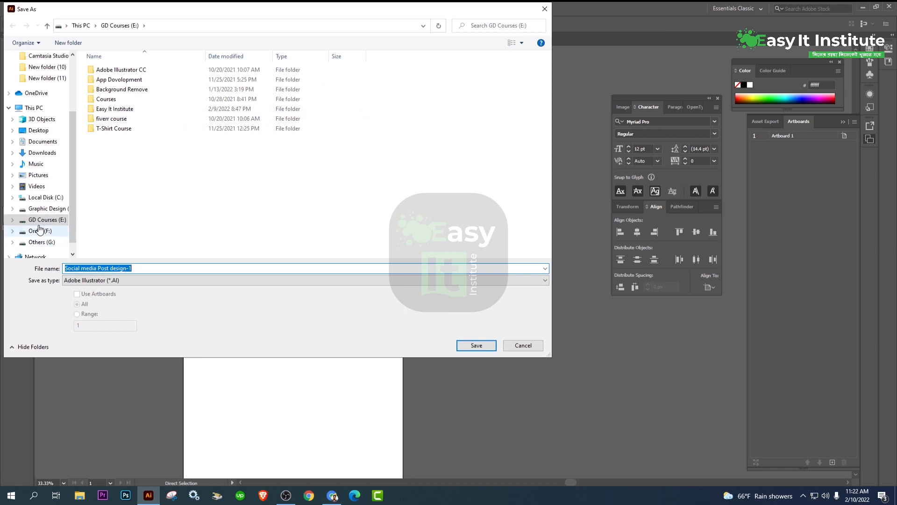
click(47, 209)
double_click(113, 100)
double_click(113, 104)
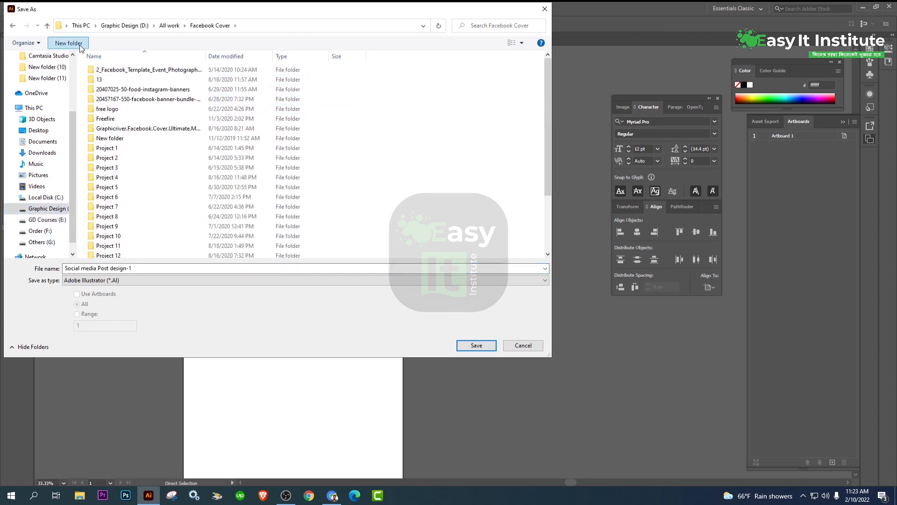
- Create a folder named "Social media post" inside the Facebook Cover folder
click(76, 44)
text(Socia)
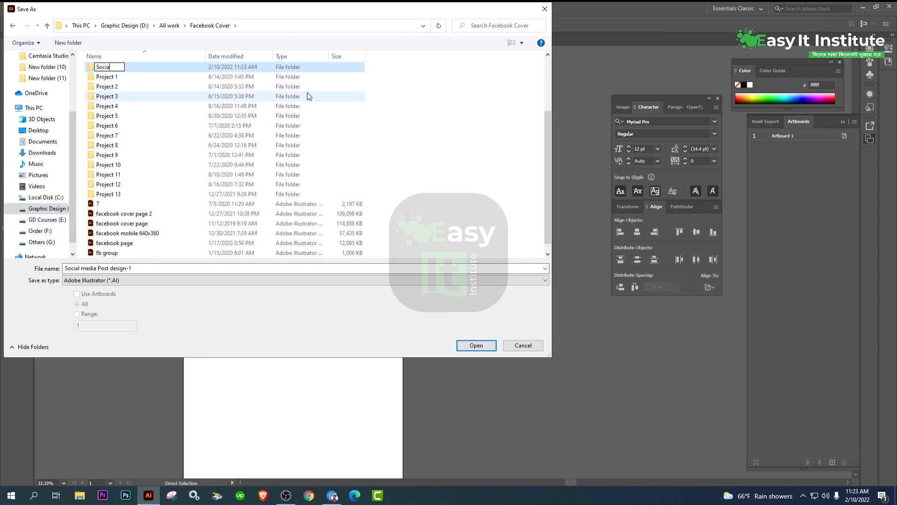
text(l media post)
key(Return)
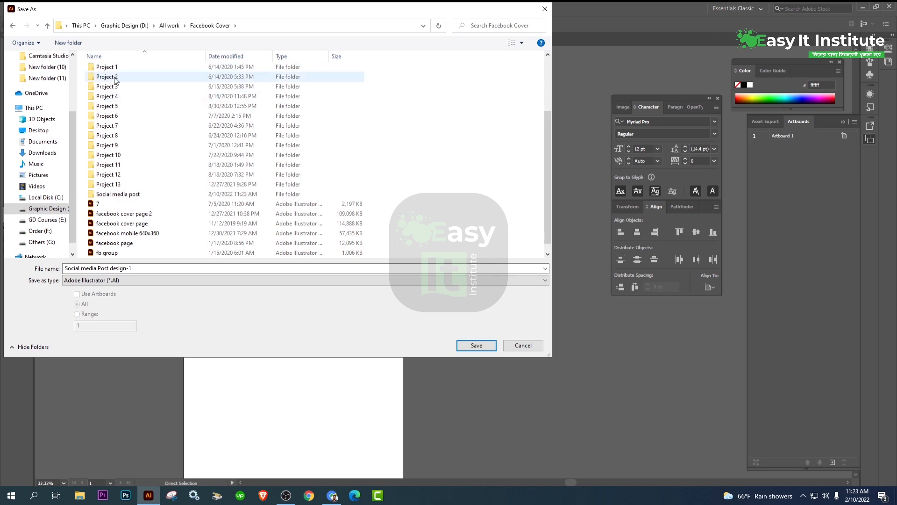
- Save the document in the Social media post folder as an Illustrator 2020 file with the default options
key(Return)
click(477, 346)
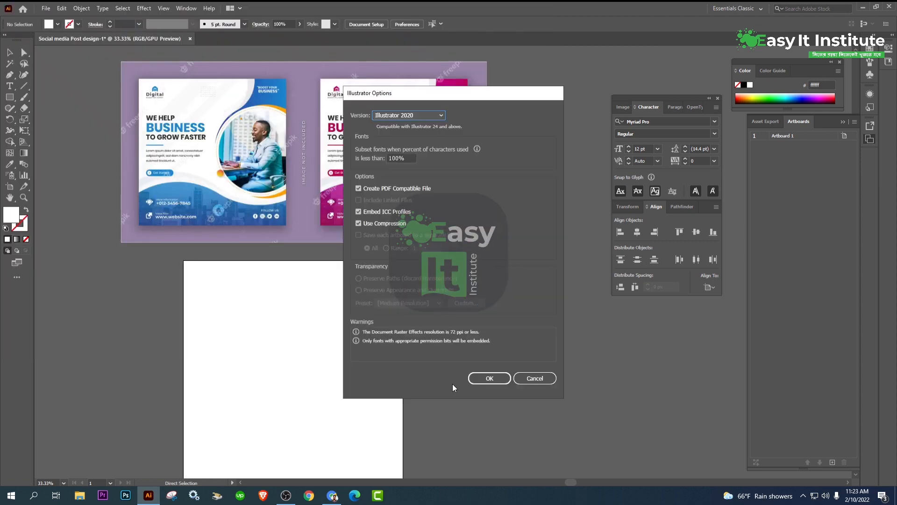
click(483, 377)
- Create a 1080 by 1080 px white square with the Rectangle tool
key(m)
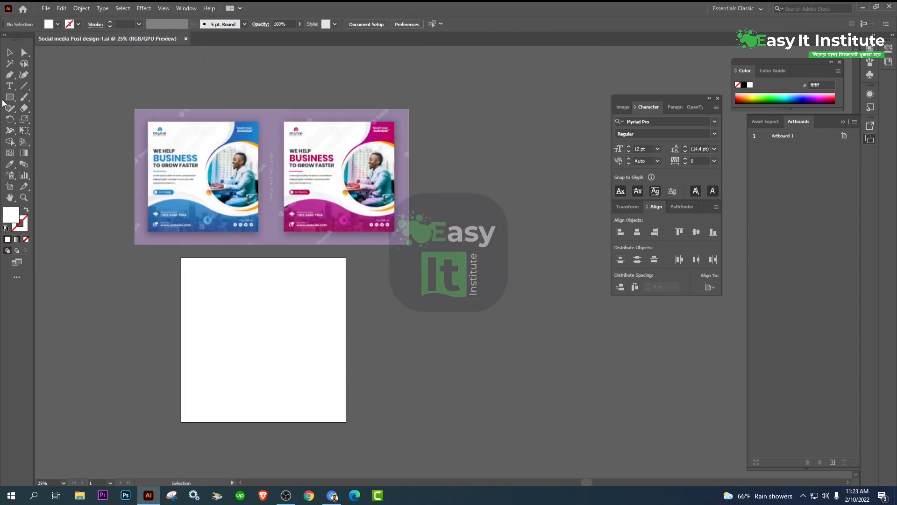
click(263, 314)
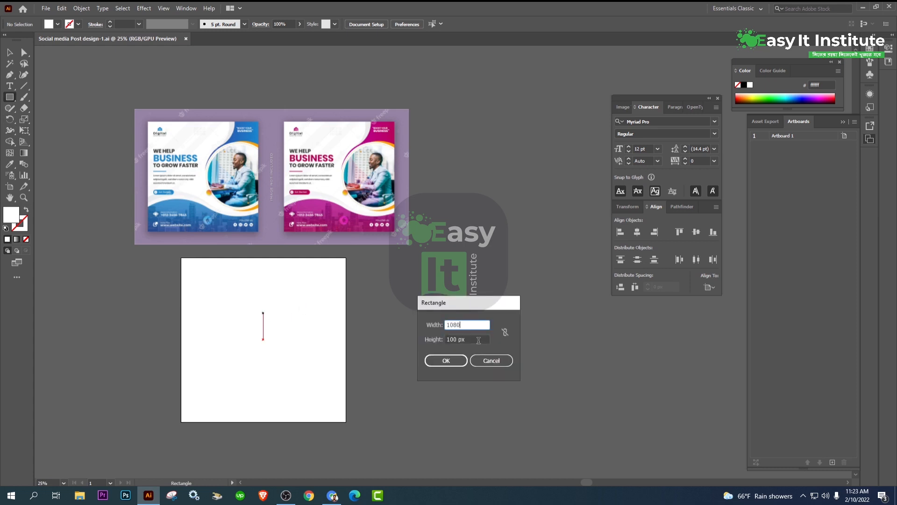
key(Tab)
text(1080)
click(446, 360)
click(9, 54)
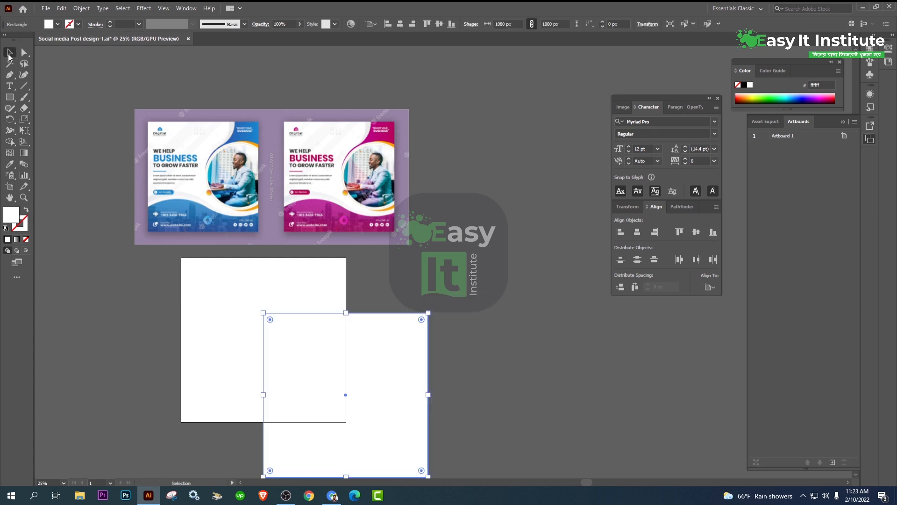
- Detach the Character panel from its group and float it beside the artboard
click(184, 8)
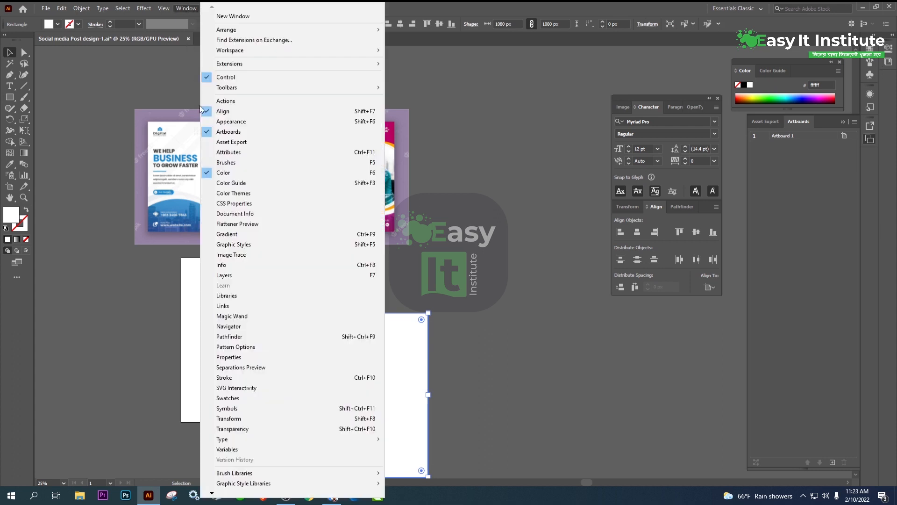
click(806, 208)
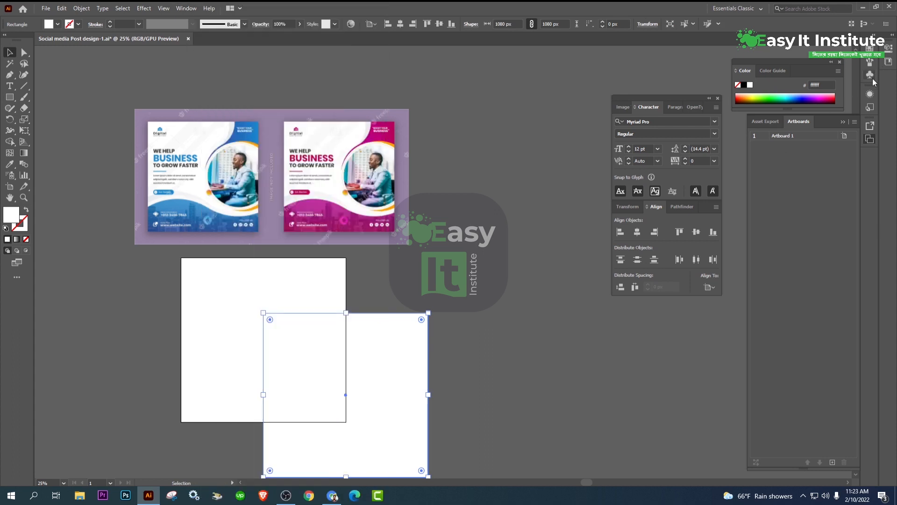
click(622, 107)
mouse_move(649, 107)
mouse_down()
mouse_move(351, 184)
mouse_move(64, 316)
mouse_up()
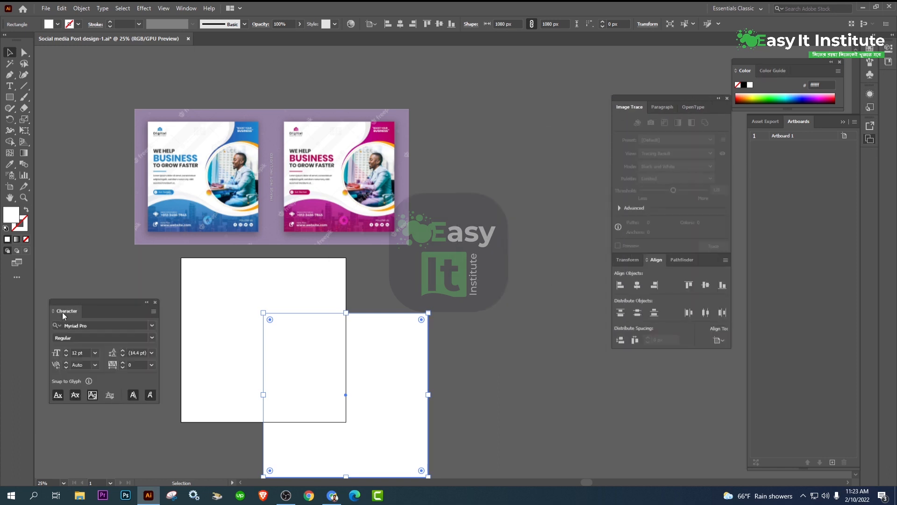
- Centre the white square on the artboard horizontally and vertically, and lock it
click(637, 285)
click(706, 285)
click(366, 322)
click(265, 338)
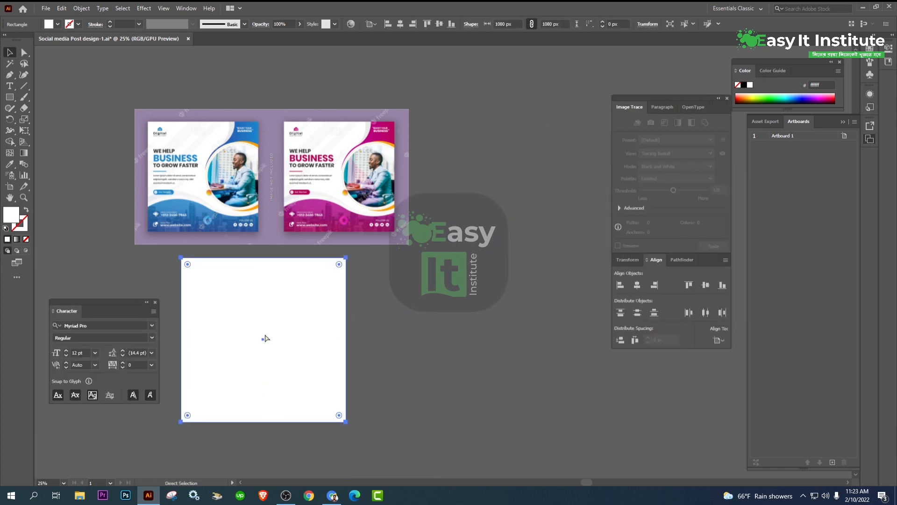
key(ctrl+2)
- Reposition the business post reference image and bring it in front of the white square
drag(396, 336, 437, 320)
scroll(289, 178, up, 1)
drag(404, 120, 450, 256)
drag(450, 256, 443, 132)
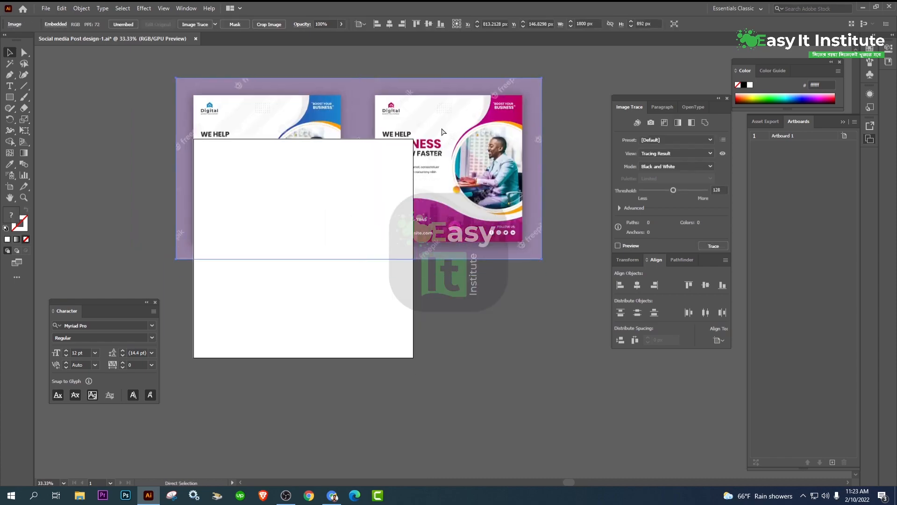
key(ctrl+shift+])
scroll(370, 163, up, 3)
scroll(370, 163, down, 2)
- Look through the references in the browser and place the red Digital Marketing Expert image beside the artboard as a second reference
click(334, 497)
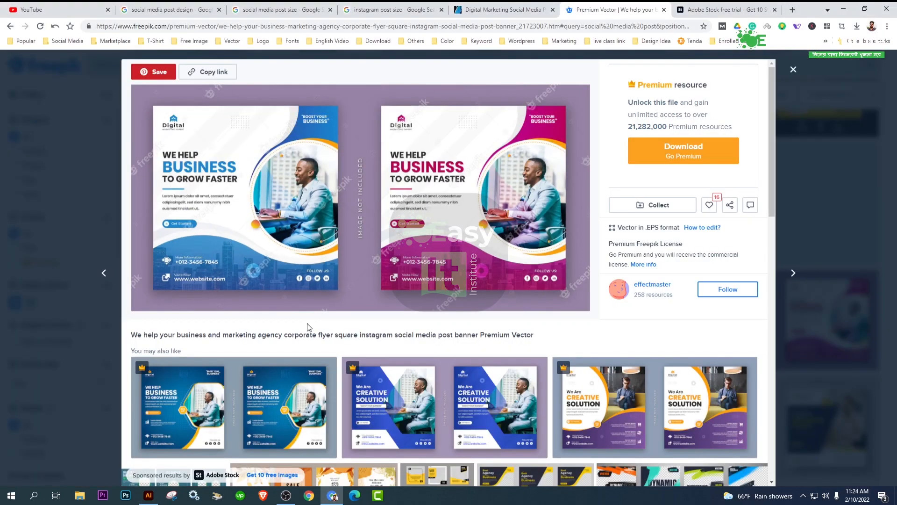
scroll(310, 334, down, 2)
key(alt+Tab)
drag(284, 345, 241, 355)
drag(455, 337, 600, 298)
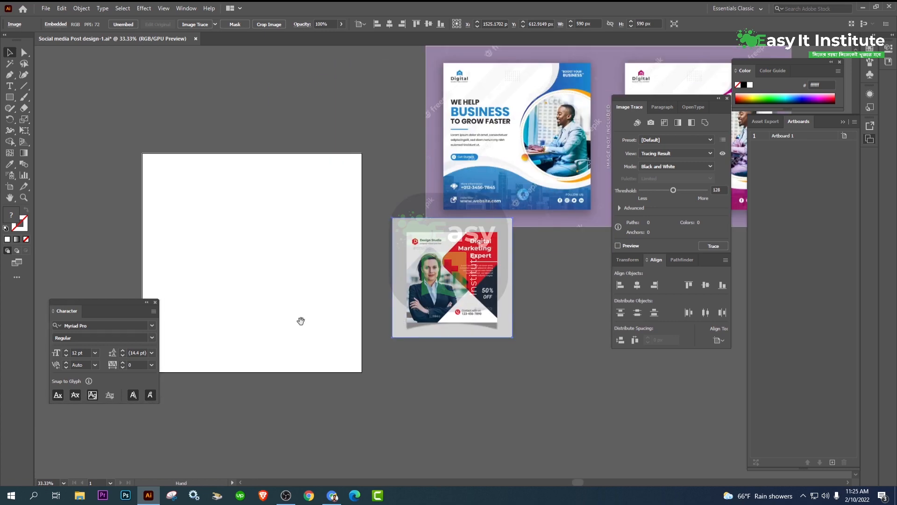
drag(301, 321, 400, 304)
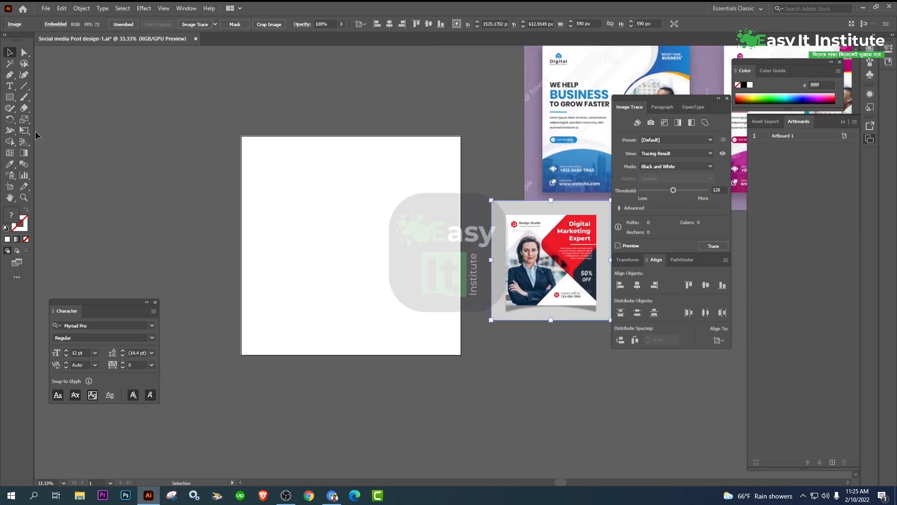
- Draw a square rotated 45°, about 708 px per side, over the artboard's lower-left area
click(10, 97)
click(52, 100)
drag(220, 239, 282, 396)
key(v)
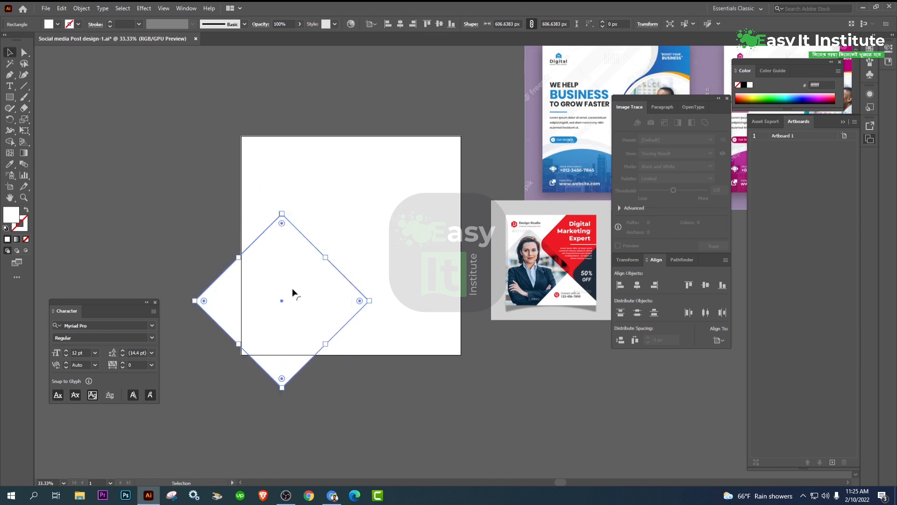
drag(293, 294, 283, 283)
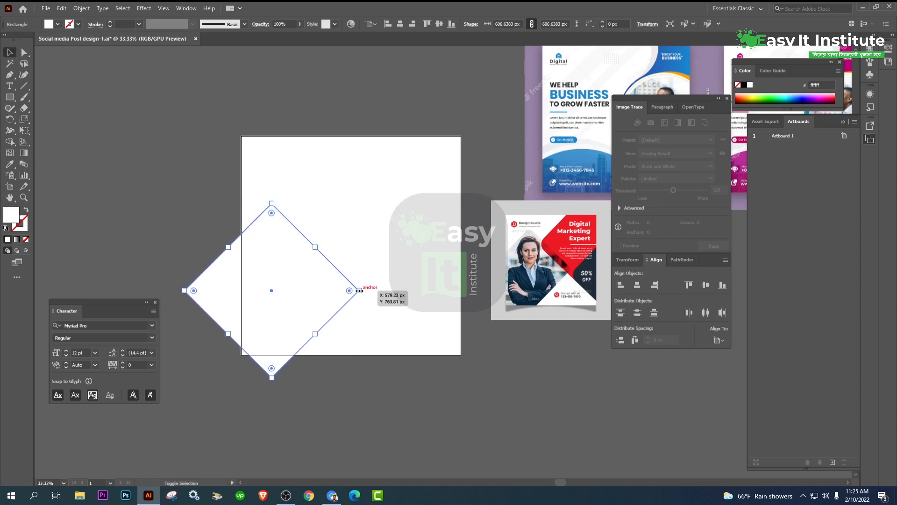
drag(359, 291, 380, 293)
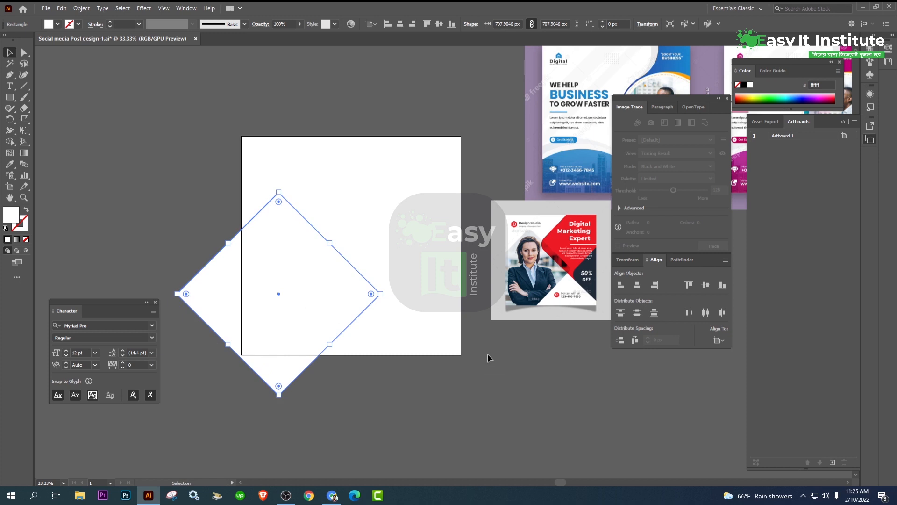
- Fill the rotated square with the red sampled from the Digital Marketing Expert reference
key(i)
click(566, 236)
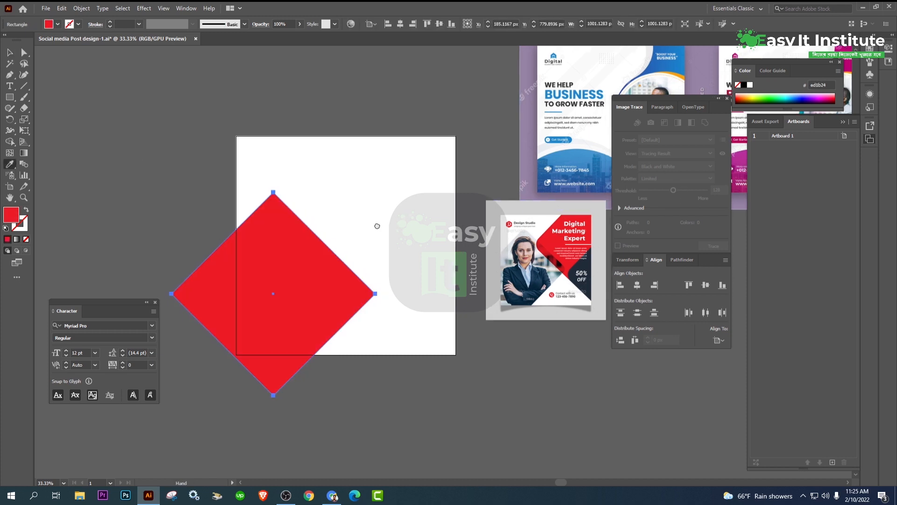
drag(377, 226, 331, 235)
- Draw a closed curved shape with the Pen tool across the artboard's lower-right corner, extending below its edge
scroll(307, 186, down, 1)
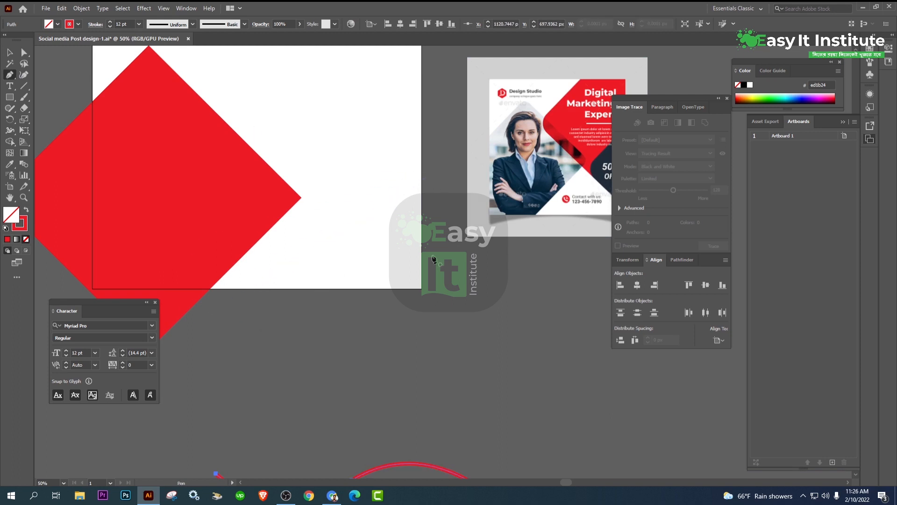
click(438, 236)
mouse_move(253, 246)
mouse_down()
mouse_move(184, 282)
mouse_move(168, 313)
mouse_up()
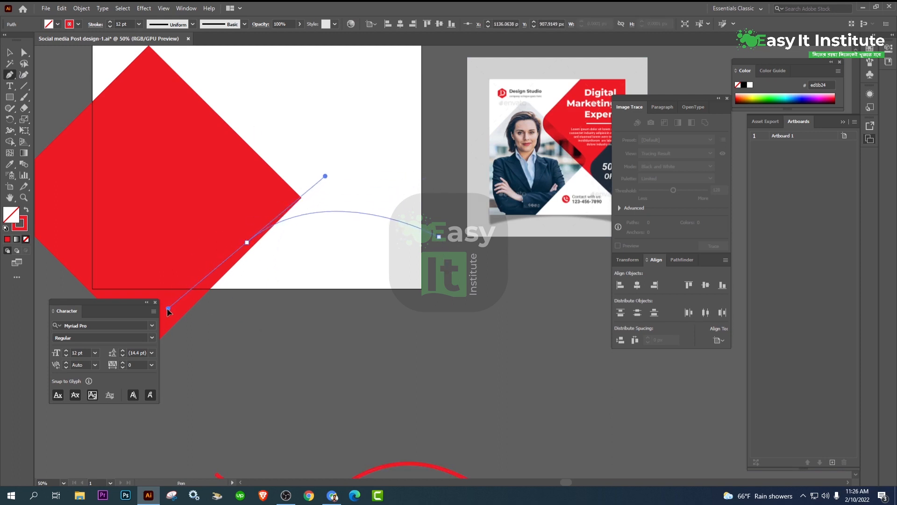
click(202, 387)
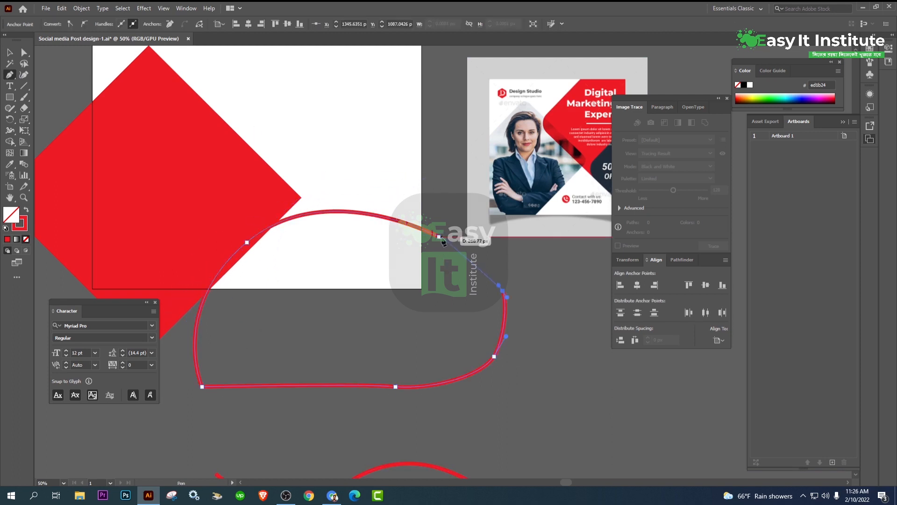
click(439, 237)
click(12, 52)
click(402, 135)
- Swap the curved shape's stroke and fill, then fill it with the dark navy sampled from the reference
scroll(376, 161, down, 1)
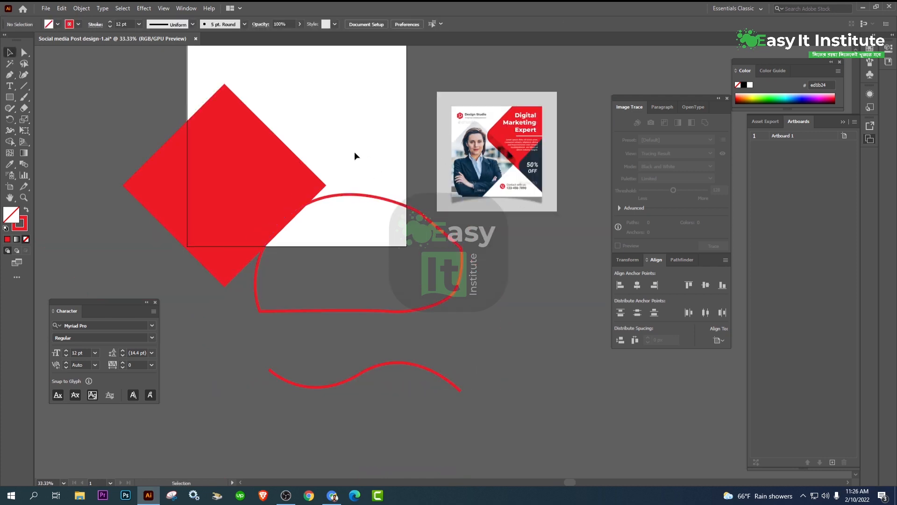
click(338, 193)
click(25, 210)
key(i)
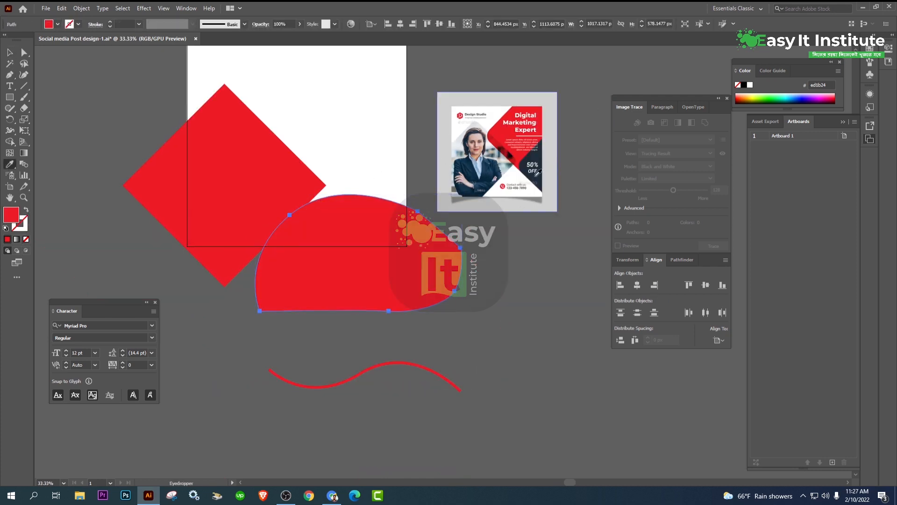
click(534, 177)
click(9, 52)
- Bring the red diamond in front of the navy curved shape
click(257, 176)
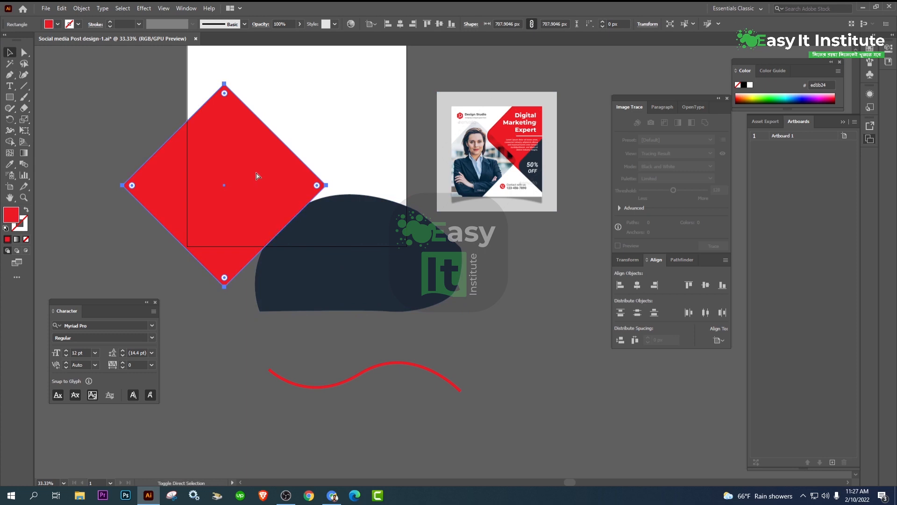
click(510, 306)
scroll(469, 263, up, 1)
drag(469, 262, 473, 286)
scroll(411, 210, down, 1)
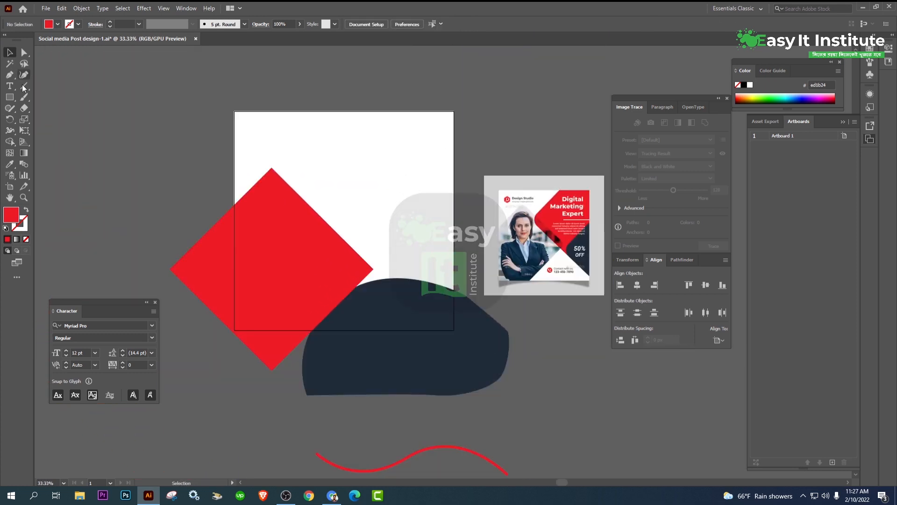
- Draw a rectangle over the whole artboard and narrow it to 540 by 1080 px, covering the left half
click(9, 96)
scroll(226, 157, down, 3)
scroll(238, 157, up, 3)
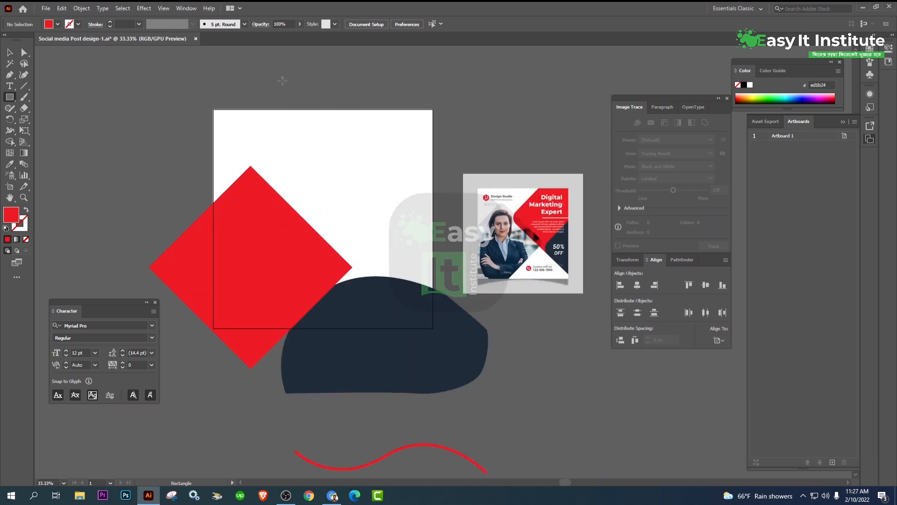
mouse_move(214, 110)
mouse_down()
mouse_move(337, 293)
mouse_move(432, 328)
mouse_up()
key(v)
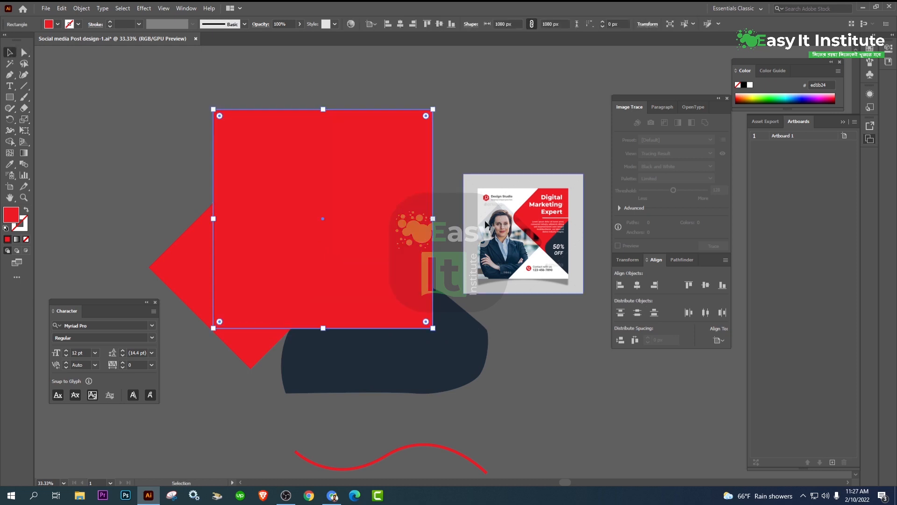
drag(432, 218, 322, 218)
- Arrange the half-width rectangle behind the red diamond and fill it with the light grey sampled from the reference
key(ctrl+shift+[)
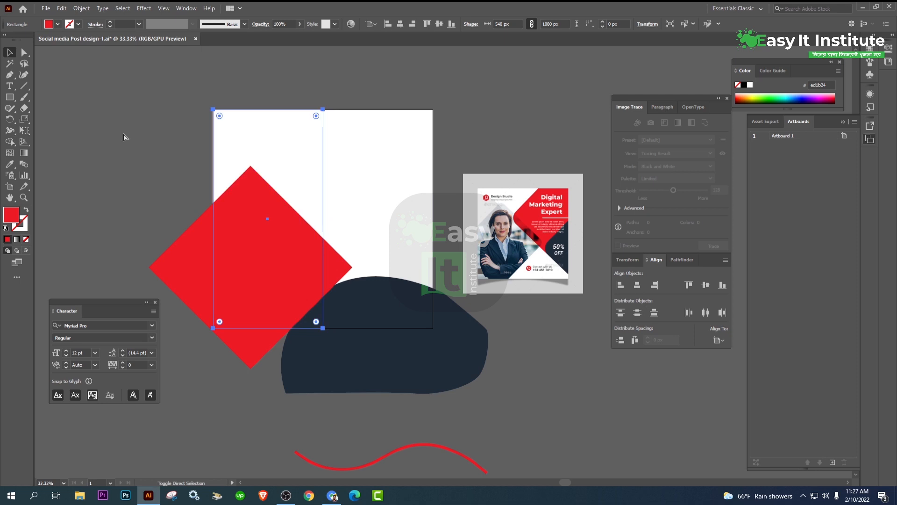
key(ctrl+])
click(10, 164)
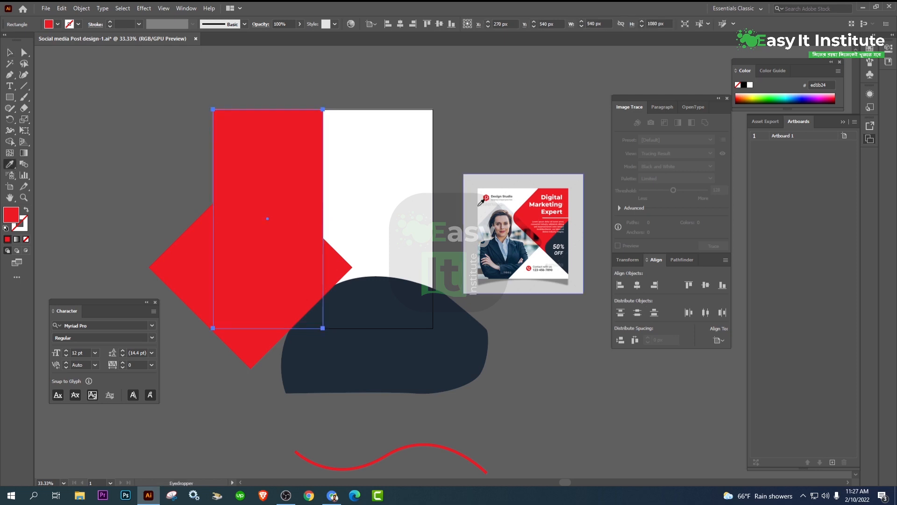
click(501, 207)
click(10, 53)
click(61, 116)
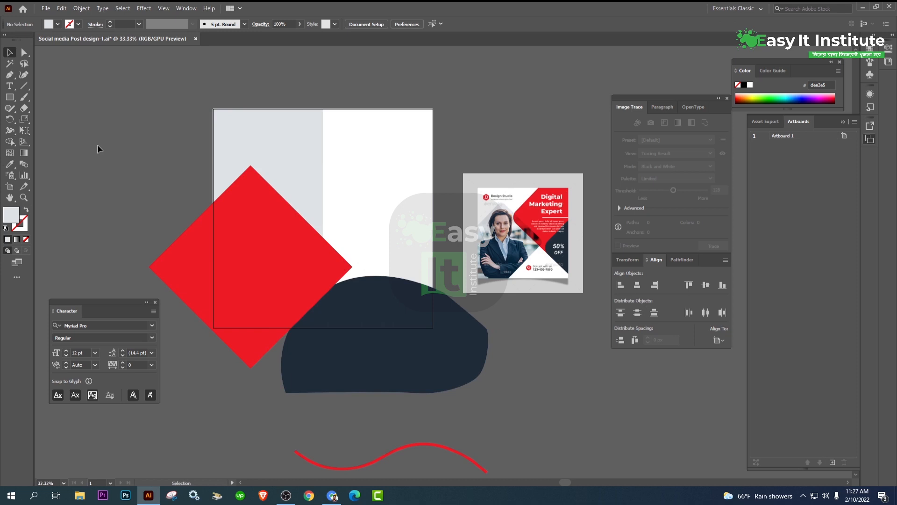
- Move the navy curved shape up and slightly right so it covers more of the artboard's lower-right area
mouse_move(377, 300)
mouse_down()
mouse_move(373, 271)
mouse_move(385, 304)
mouse_move(394, 299)
mouse_up()
click(368, 391)
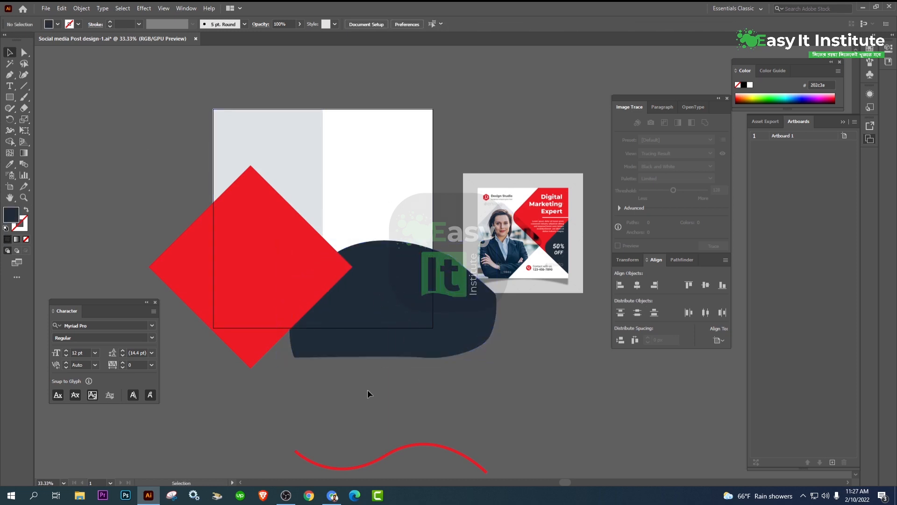
scroll(334, 375, down, 1)
drag(369, 380, 349, 359)
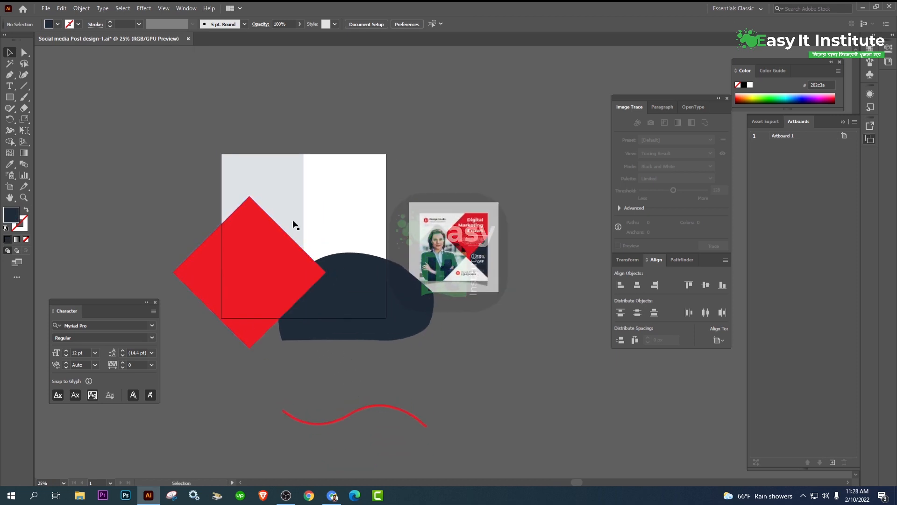
- Round the red diamond's corners to a radius of about 138 px and shift it slightly down and right
click(254, 256)
scroll(251, 258, up, 2)
drag(249, 145, 248, 198)
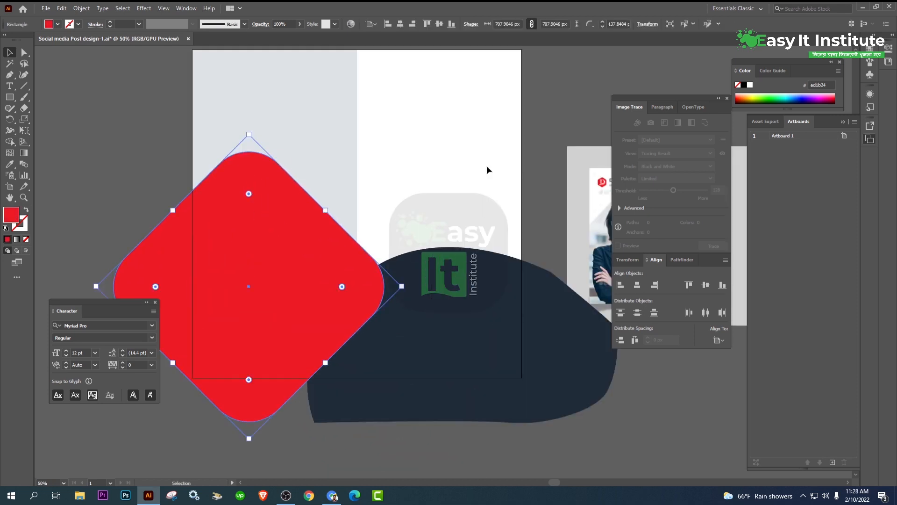
scroll(420, 206, down, 1)
drag(320, 270, 328, 279)
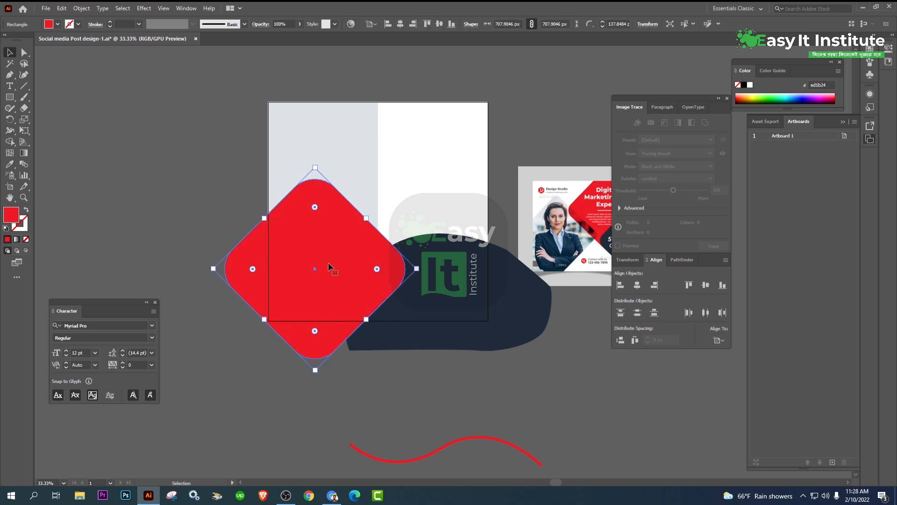
click(154, 183)
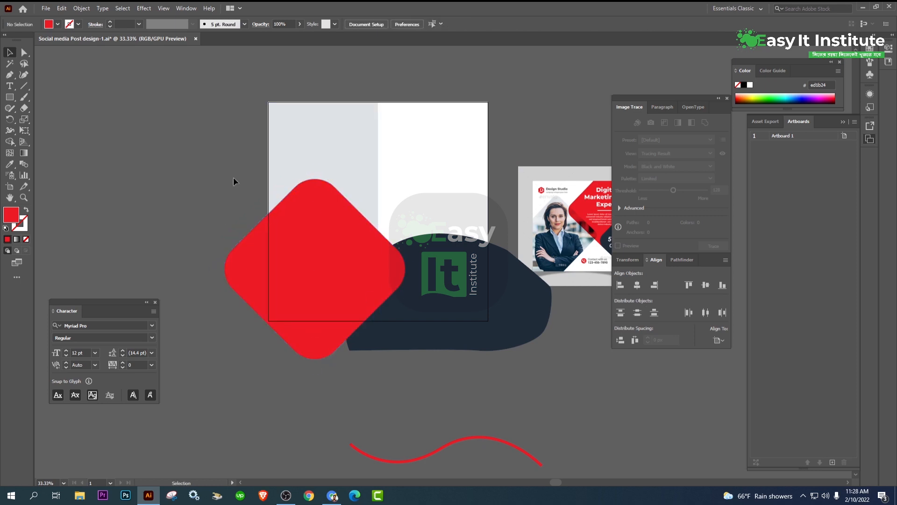
- Save the document and lock the light grey half-width rectangle
key(ctrl+s)
click(297, 129)
click(254, 152)
click(311, 160)
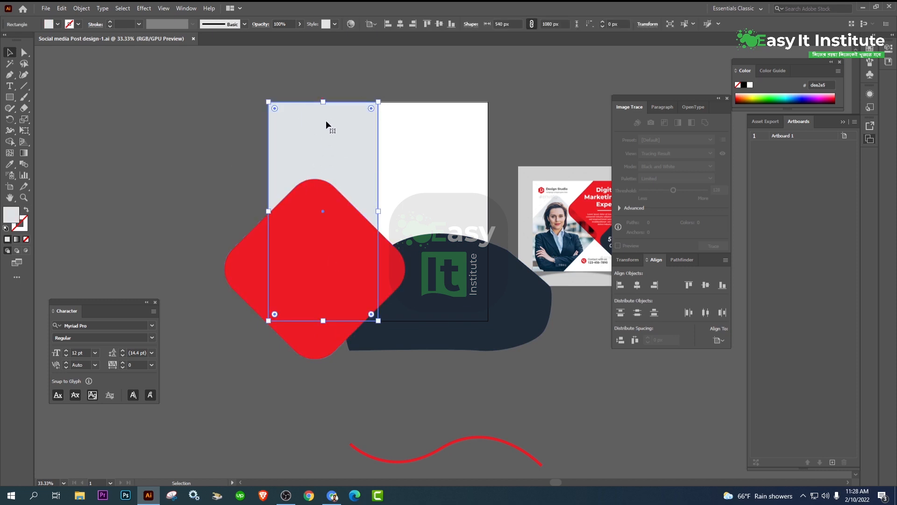
key(ctrl+2)
click(303, 309)
click(182, 167)
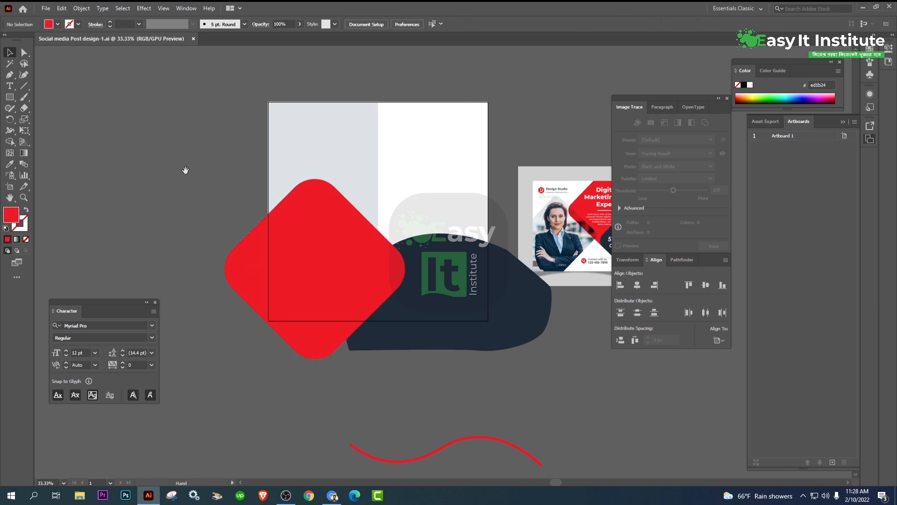
- Try moving the navy curved shape higher on the artboard, and undo the move
drag(436, 301, 406, 335)
drag(399, 386, 399, 427)
key(ctrl+z)
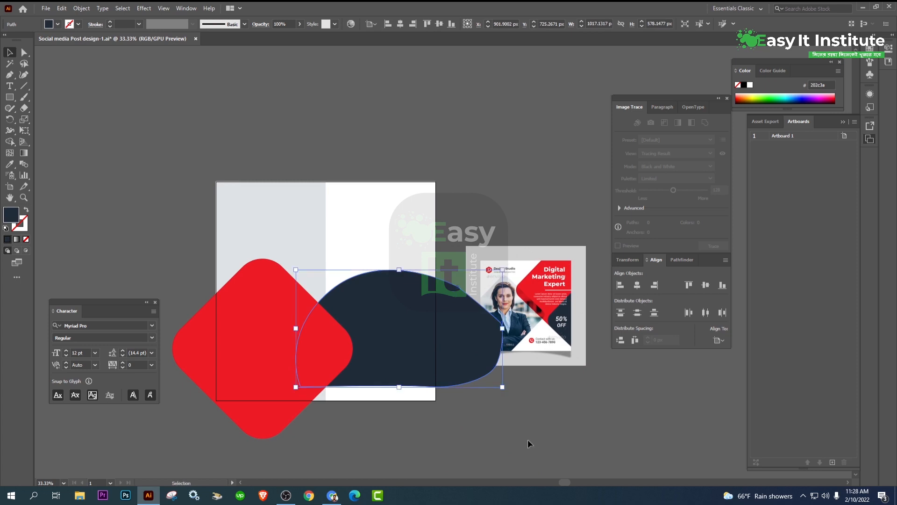
key(ctrl+z)
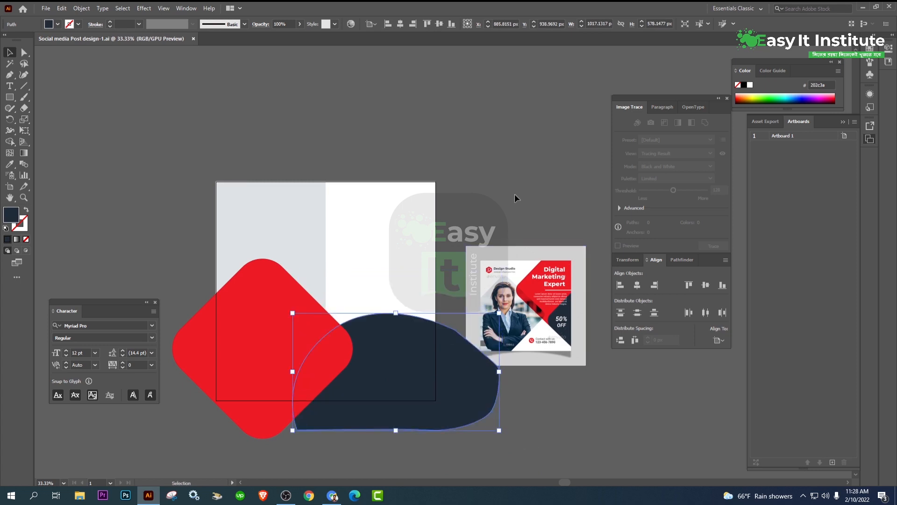
click(515, 193)
- Draw a curved path about 518 px wide above the navy shape's upper edge, with a navy stroke and no fill
scroll(495, 280, down, 3)
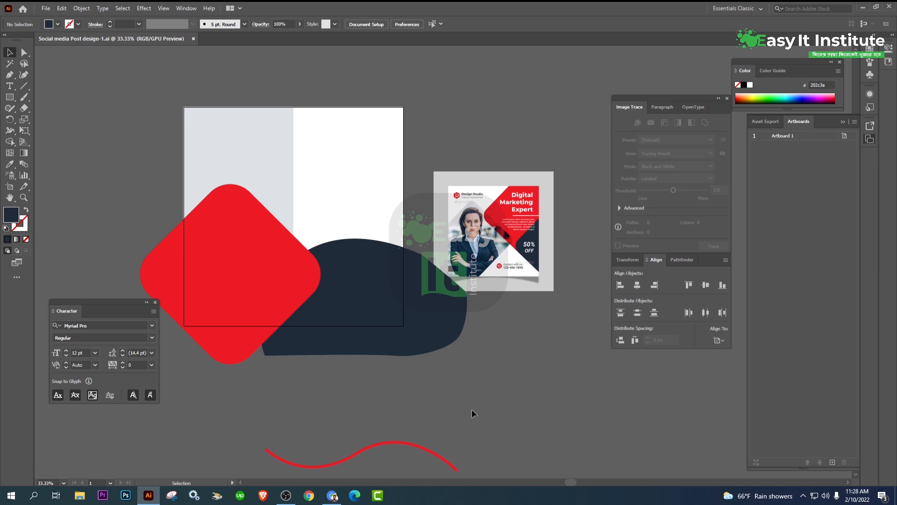
scroll(427, 346, up, 1)
key(p)
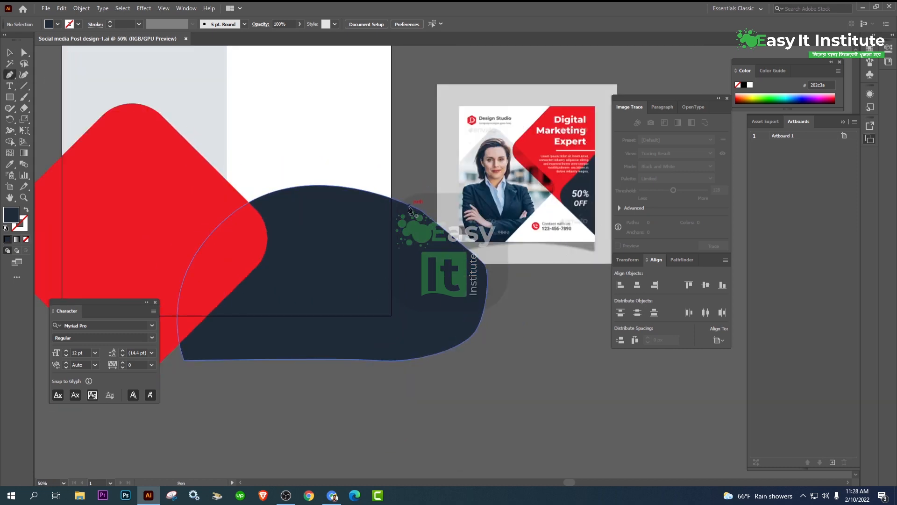
click(415, 192)
drag(251, 182, 167, 218)
key(ctrl+z)
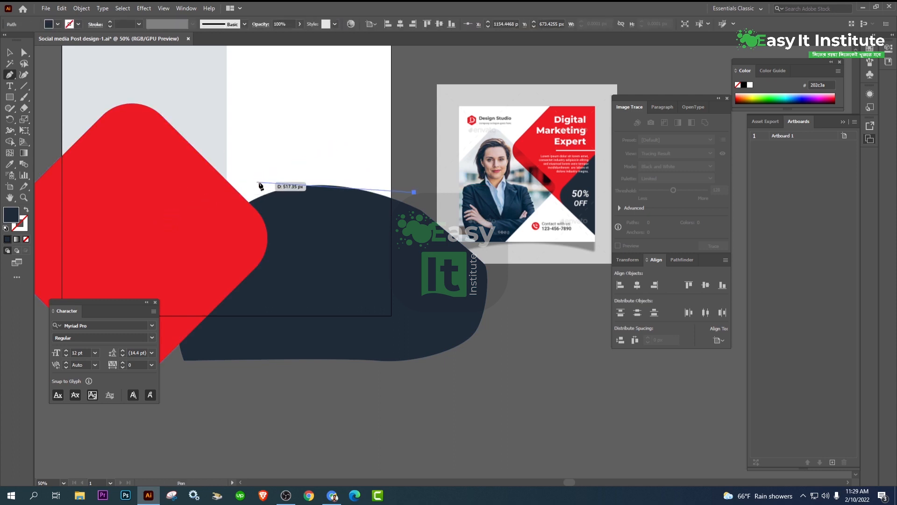
drag(257, 186, 186, 227)
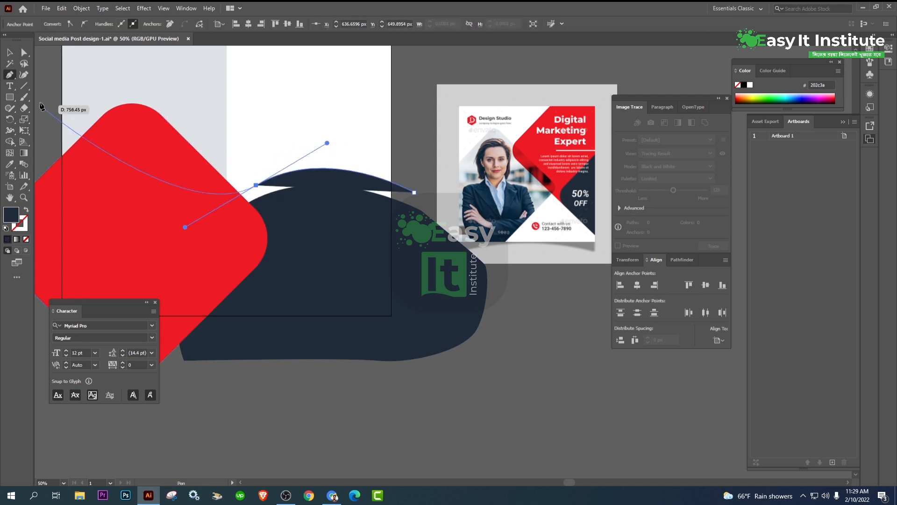
click(10, 52)
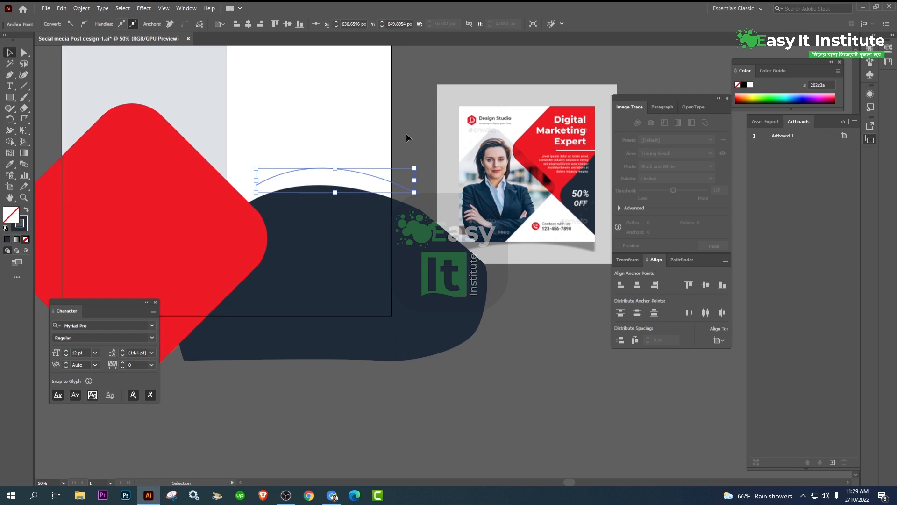
click(406, 135)
- Set the curved line's stroke weight to 24 pt and apply the triangular width profile that tapers it at one end
drag(290, 159, 301, 269)
scroll(300, 269, up, 1)
click(329, 282)
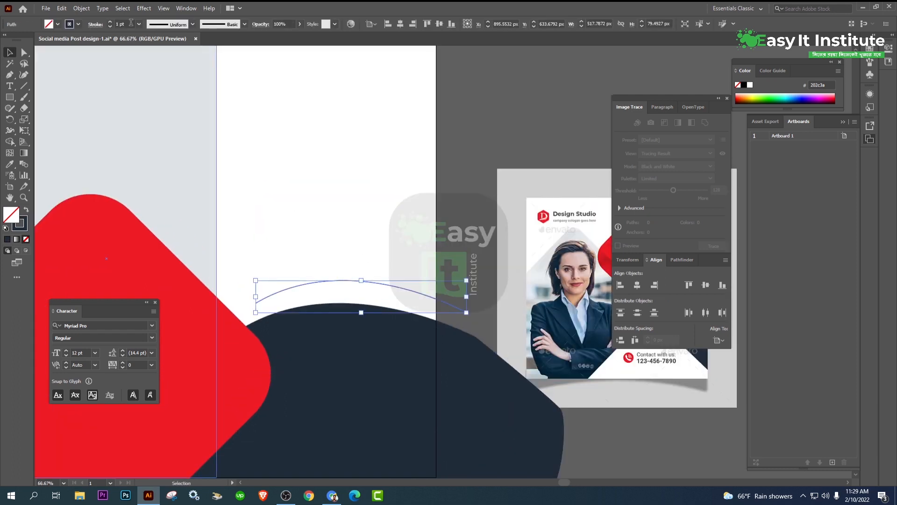
scroll(132, 23, up, 20)
click(193, 25)
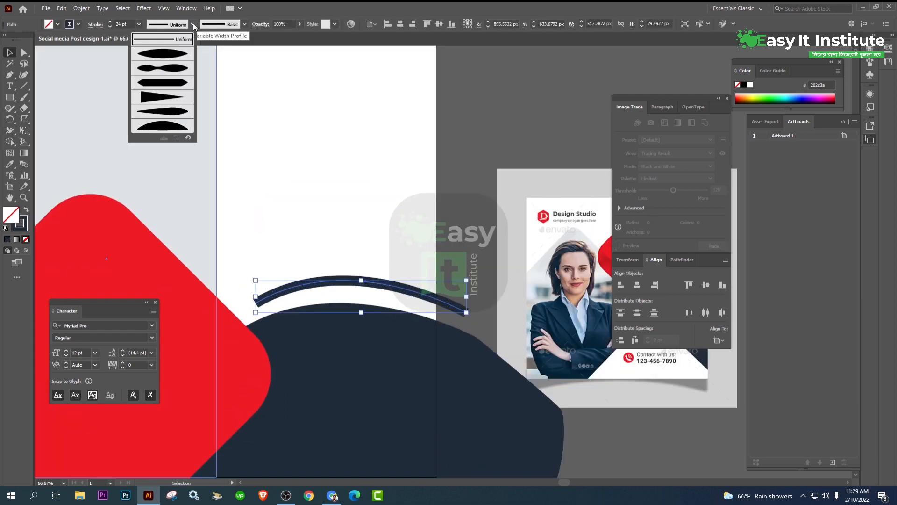
click(151, 101)
click(484, 216)
scroll(472, 243, down, 2)
drag(500, 170, 493, 147)
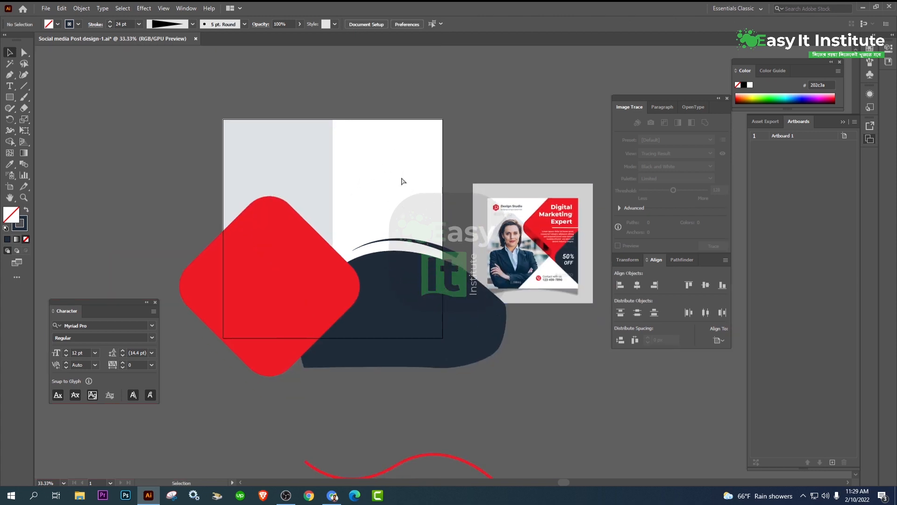
- Examine the business and digital marketing reference images around the artboard
scroll(401, 176, down, 3)
drag(561, 392, 351, 98)
scroll(356, 101, up, 2)
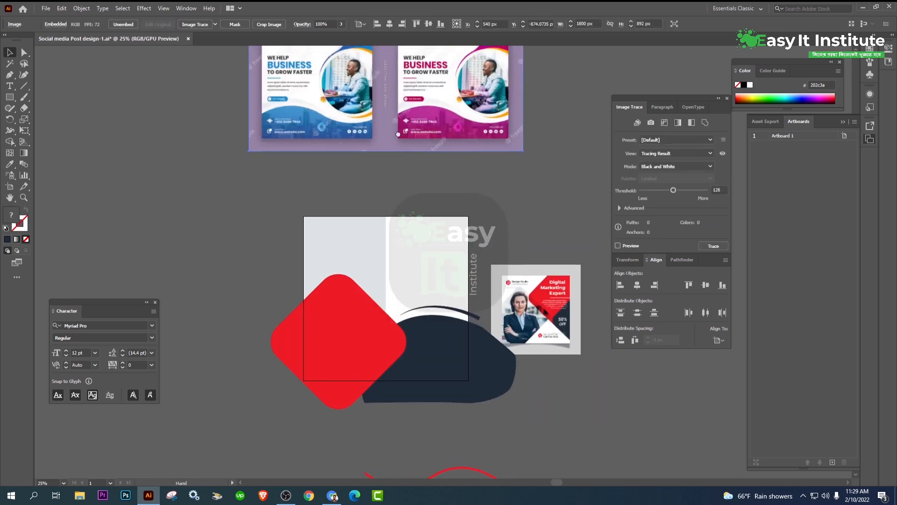
drag(418, 119, 395, 176)
drag(395, 176, 400, 208)
click(537, 279)
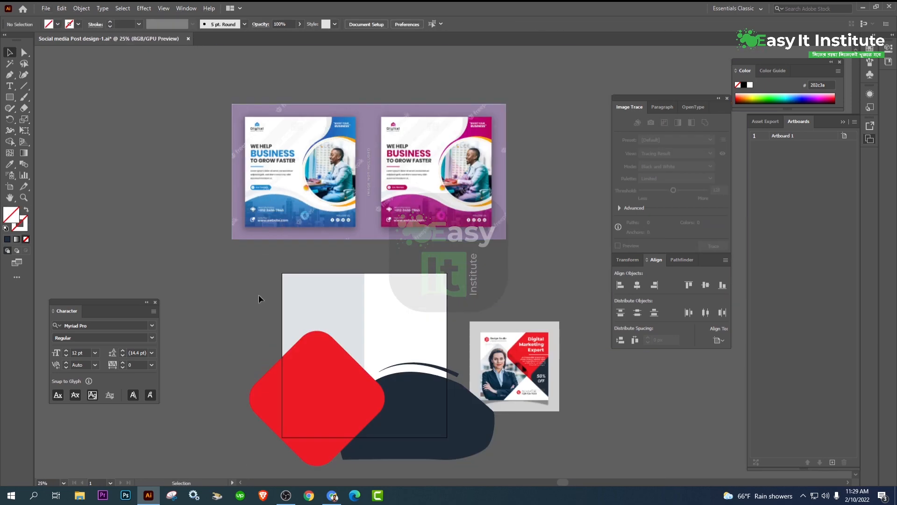
scroll(542, 344, up, 3)
drag(536, 224, 324, 188)
scroll(416, 145, down, 2)
scroll(433, 221, up, 2)
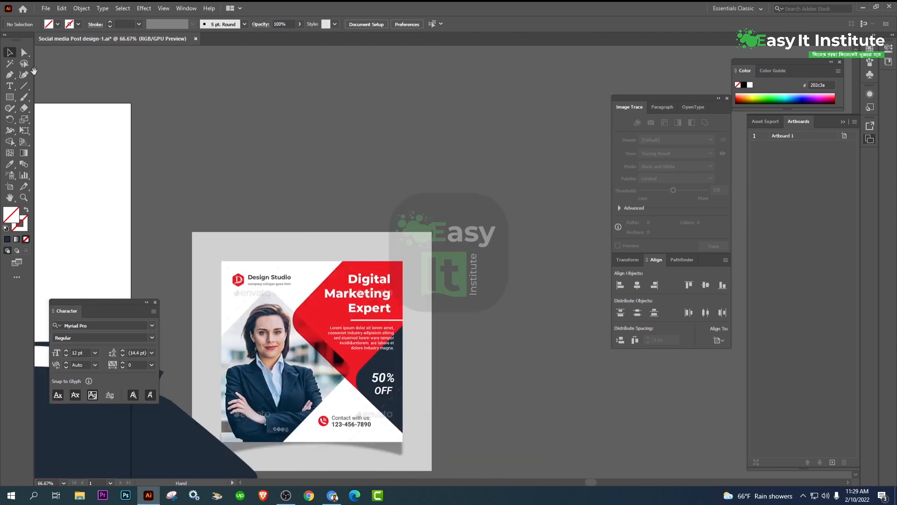
scroll(381, 168, down, 2)
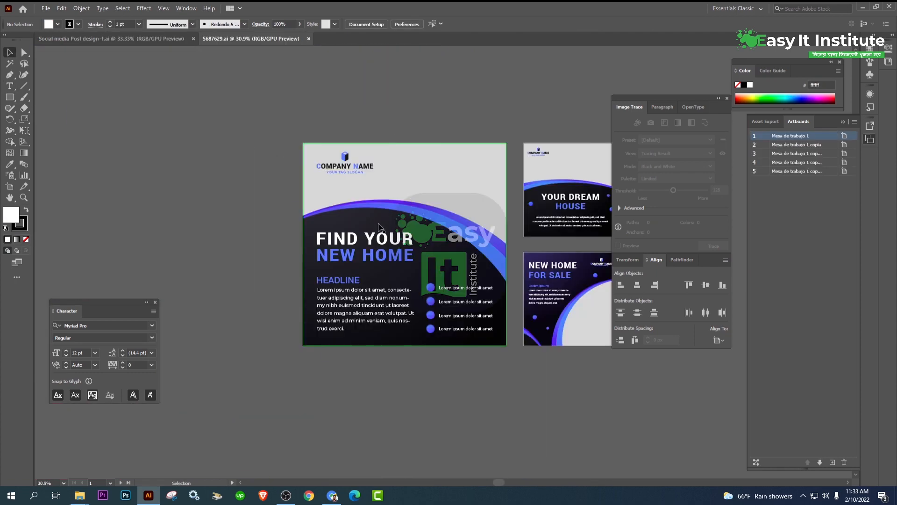
- Ungroup the artwork on the first artboard of the 5687629.ai template to free its company logo
scroll(348, 159, up, 2)
scroll(347, 155, up, 1)
click(413, 171)
right_click(414, 170)
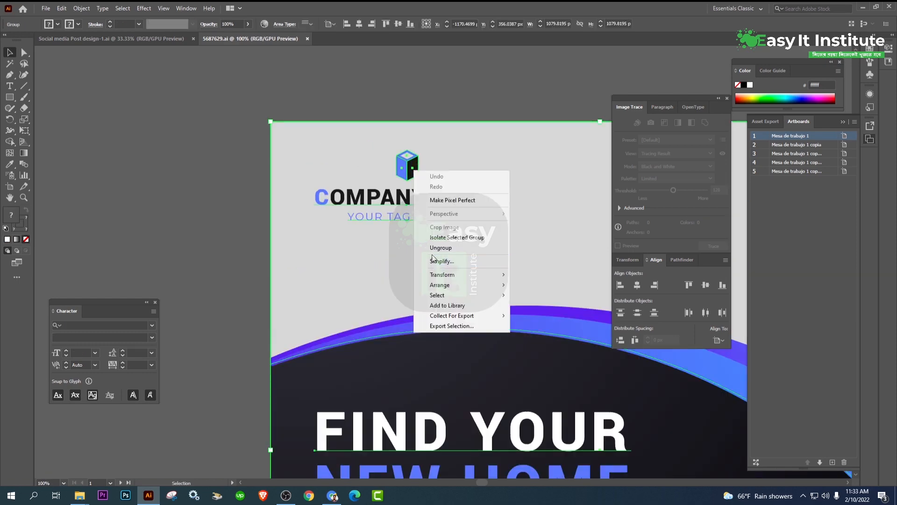
click(434, 249)
click(245, 212)
- Bring the company logo into the social media post document and place it near the top of the light grey half
drag(408, 180, 254, 302)
scroll(254, 302, up, 3)
drag(241, 266, 257, 232)
click(259, 110)
scroll(259, 110, down, 2)
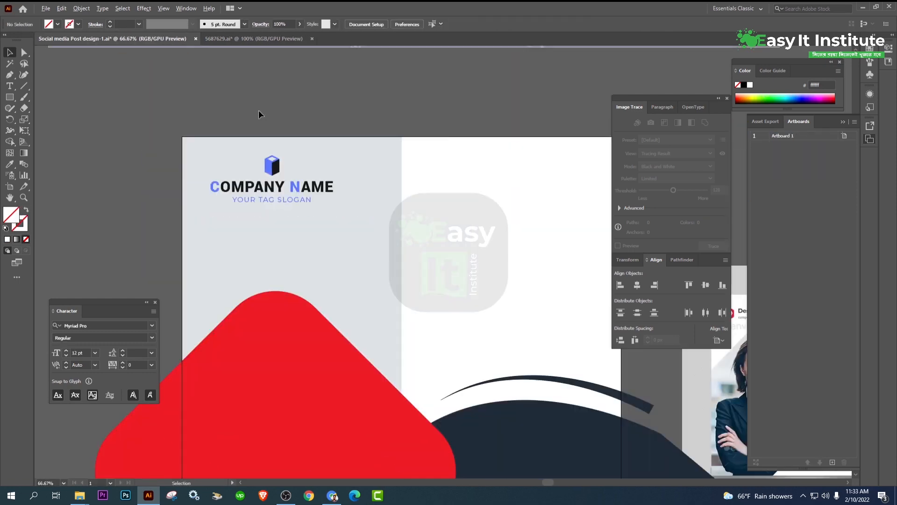
drag(391, 98, 343, 218)
scroll(343, 216, down, 1)
scroll(221, 374, up, 2)
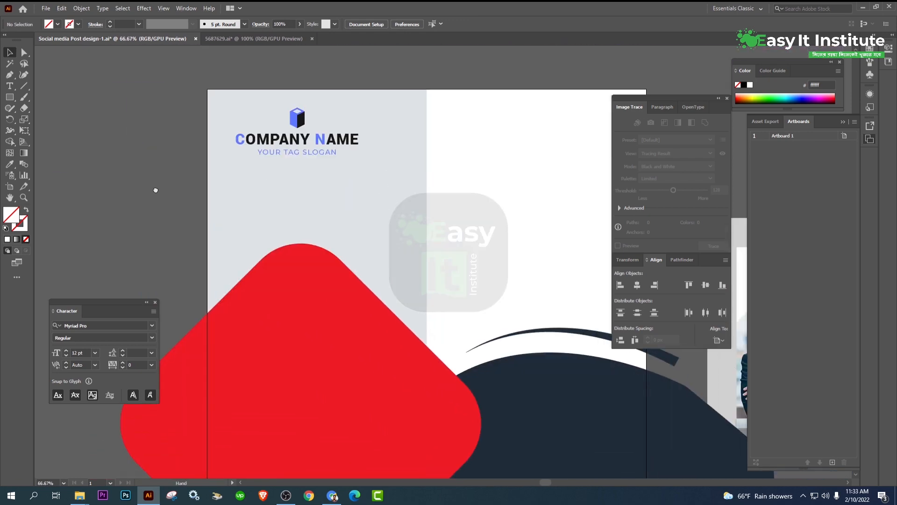
click(299, 137)
scroll(211, 225, down, 2)
- Examine the artboards of the 5687629.ai template for layout ideas
click(252, 39)
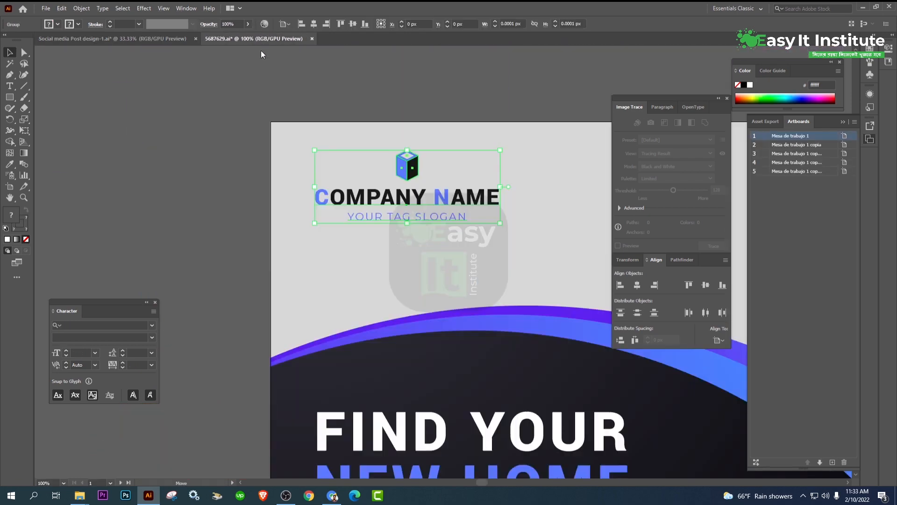
scroll(189, 198, down, 2)
drag(435, 435, 312, 319)
scroll(313, 319, down, 2)
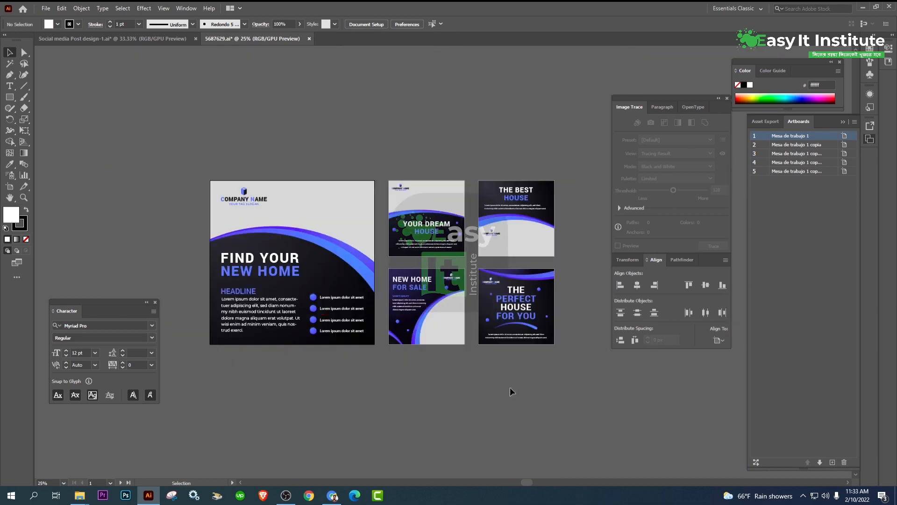
drag(513, 392, 436, 392)
scroll(411, 279, up, 3)
scroll(412, 279, down, 2)
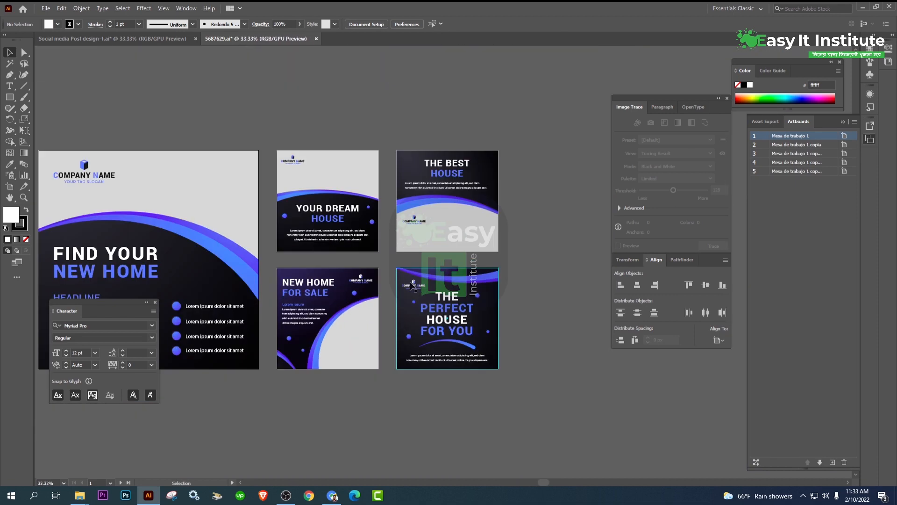
- Return to the social media post and compare how the two reference images place their logo and headline
key(ctrl+Tab)
scroll(542, 282, up, 3)
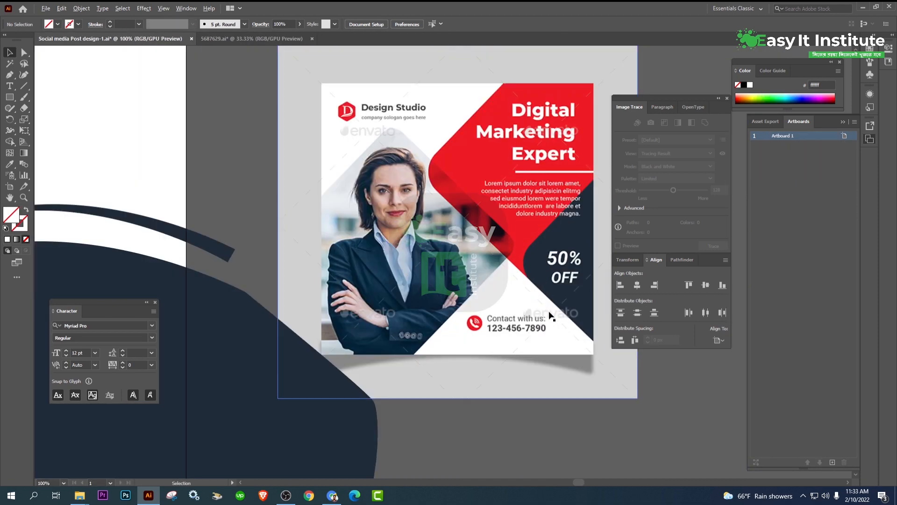
scroll(542, 282, down, 3)
drag(78, 151, 161, 335)
scroll(280, 176, up, 3)
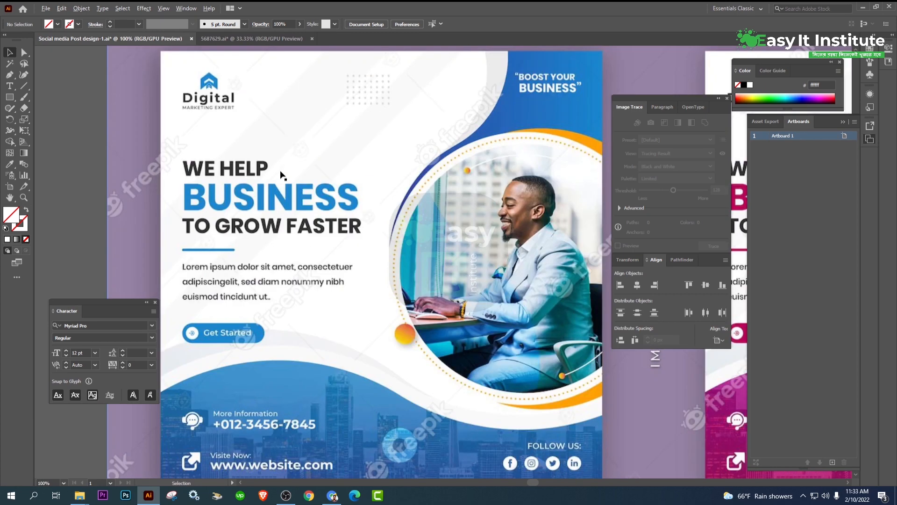
scroll(280, 176, down, 4)
scroll(250, 287, up, 3)
drag(236, 236, 152, 98)
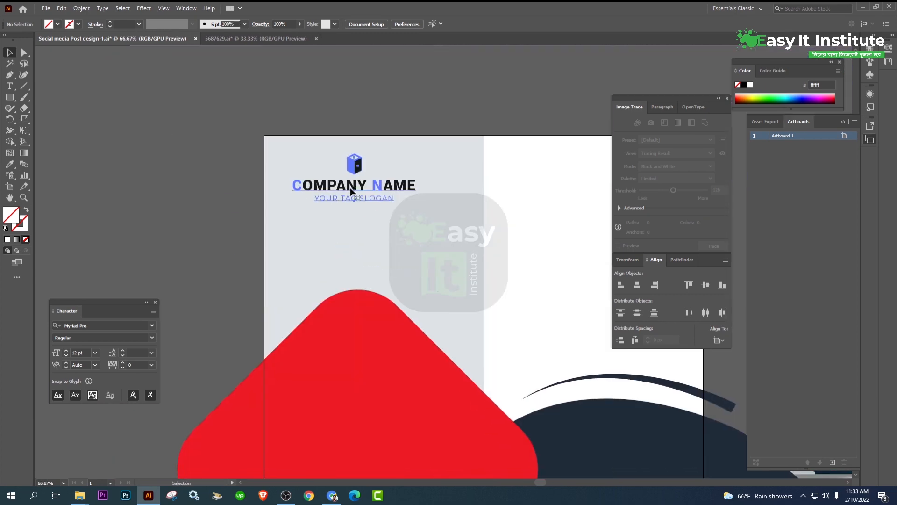
- Scale the company logo down to about 261 by 102 px near the top of the light grey half
scroll(353, 189, up, 3)
click(353, 188)
drag(547, 233, 519, 223)
scroll(205, 166, down, 3)
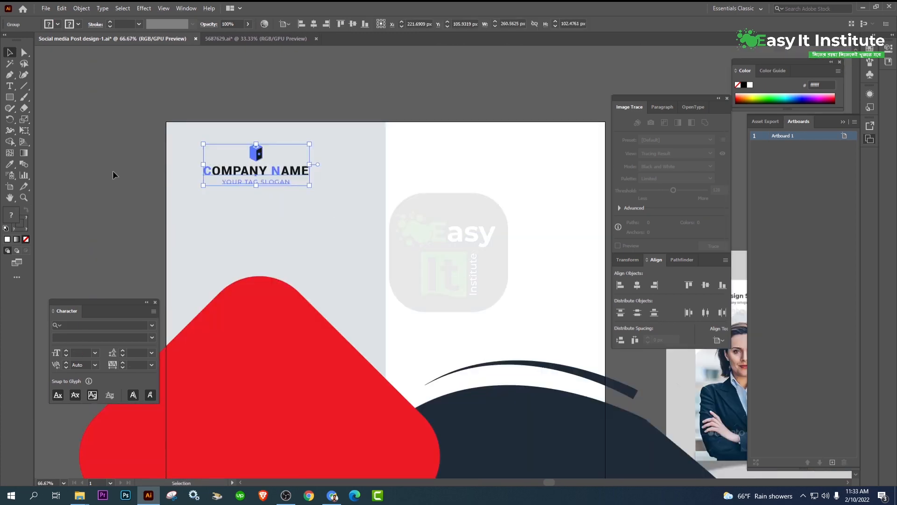
- Nudge the company logo about 17 px to the right within the light grey half
key(Right)
key(Right)
key(Right)
key(Right)
key(Right)
key(Right)
key(Right)
key(Right)
key(Right)
key(Right)
key(Right)
key(Right)
key(Right)
key(Right)
key(Right)
key(Right)
key(Right)
click(85, 181)
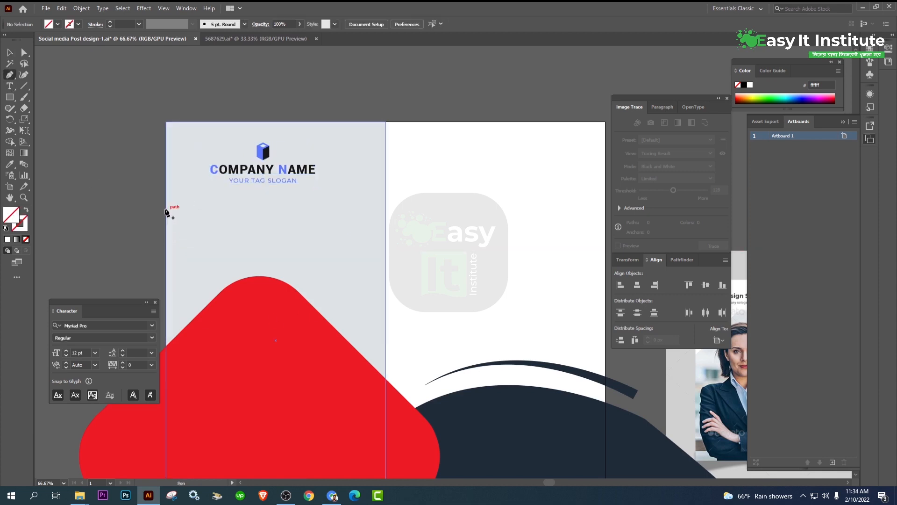
- Draw a five-sided outline around the logo, 540 px wide, extending above the artboard and ending in a point below the slogan
click(166, 164)
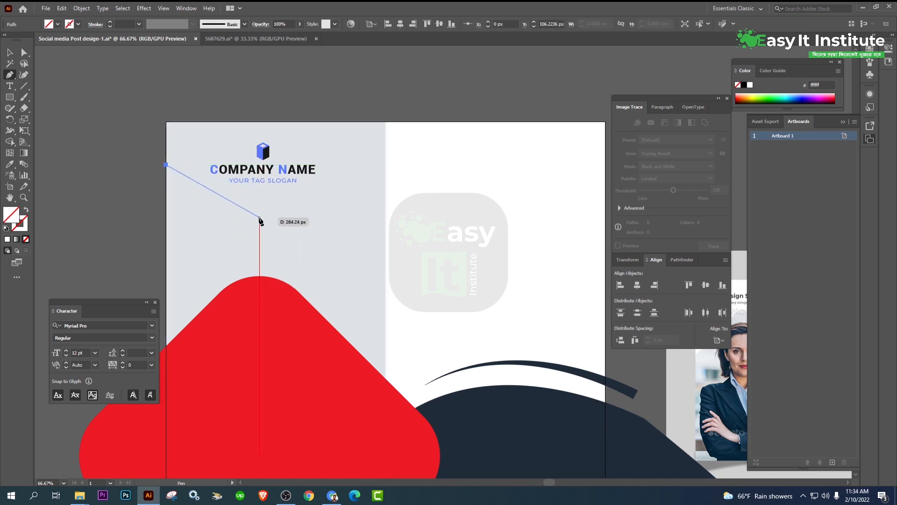
click(263, 218)
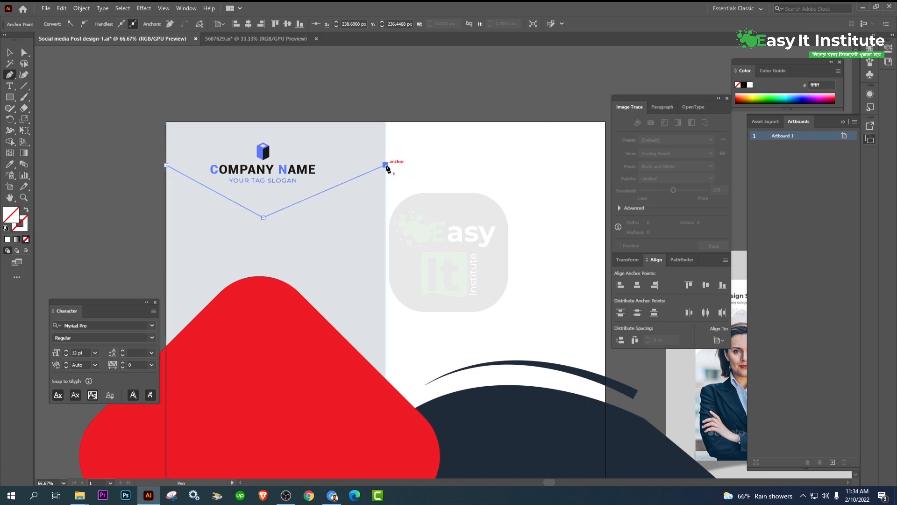
click(385, 165)
click(386, 78)
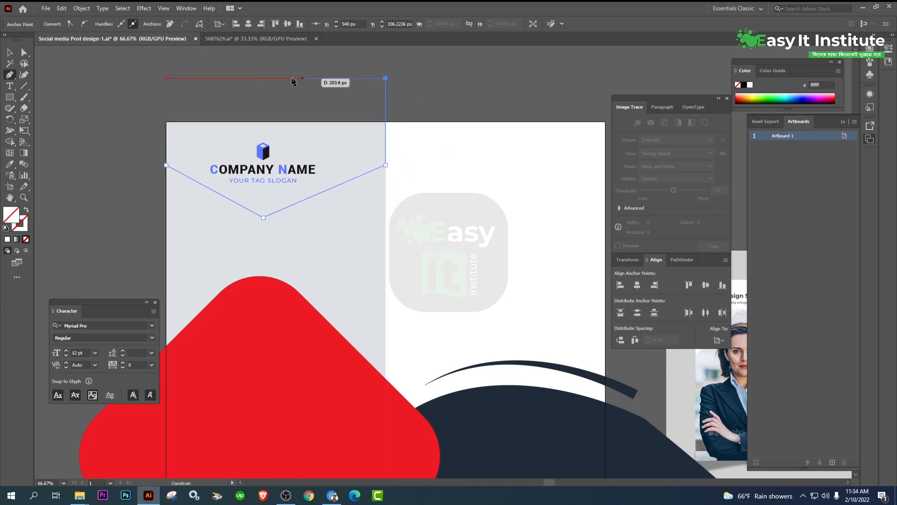
click(166, 78)
- Shift the outline's bottom point right towards the middle of the grey half, and select the whole outline
key(a)
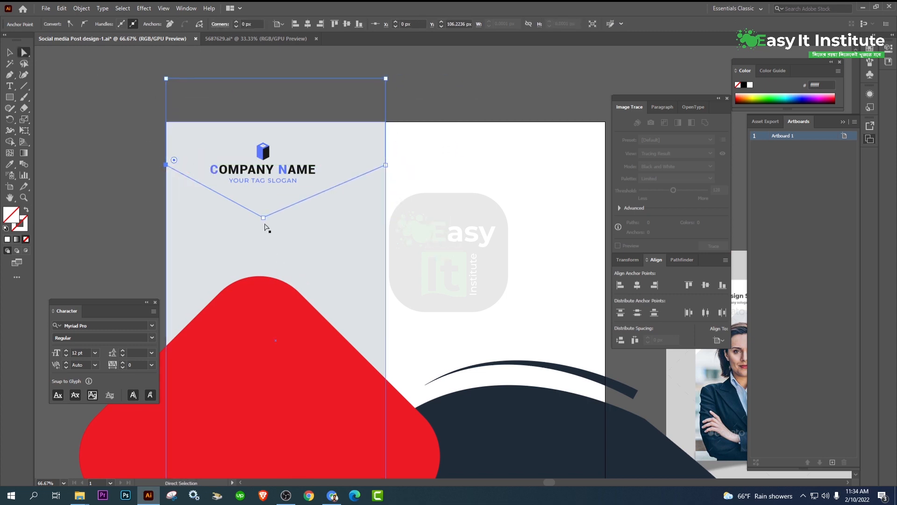
drag(263, 217, 269, 217)
click(103, 184)
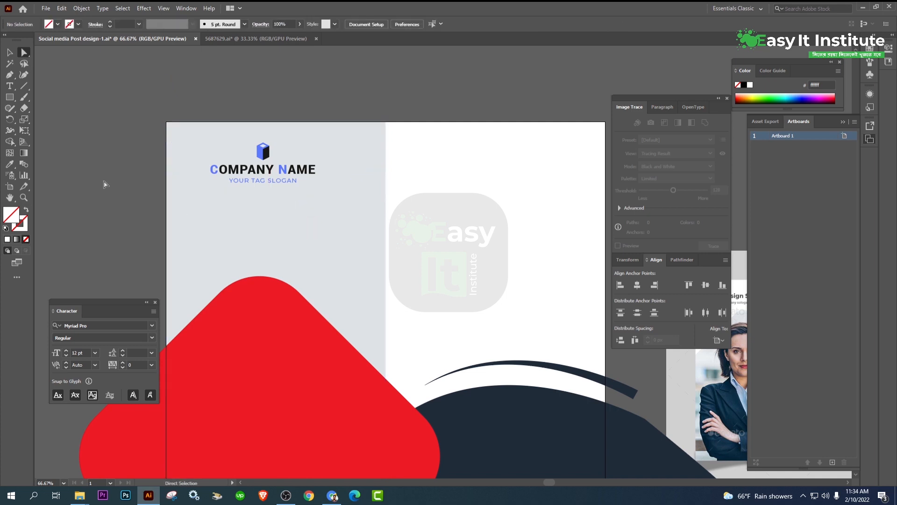
click(184, 175)
click(8, 55)
scroll(104, 178, down, 1)
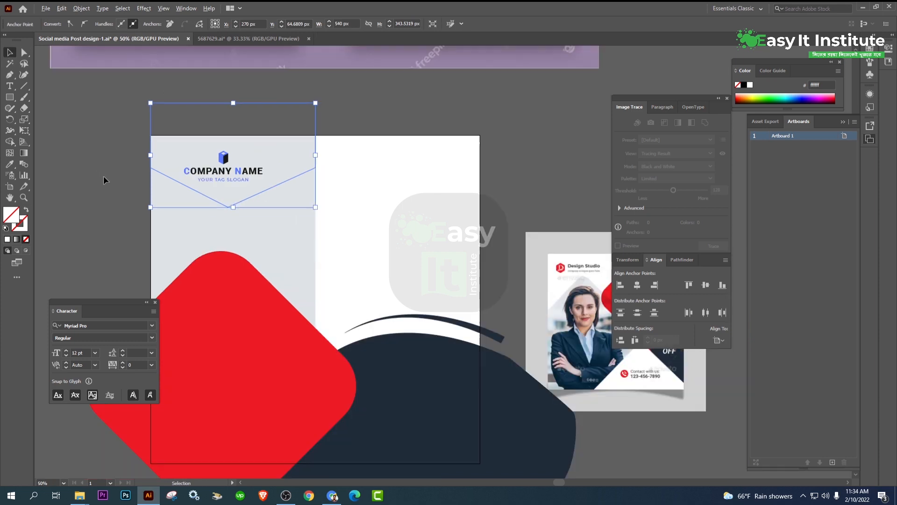
- Try nudging the lower part of the outline downward to leave more room below the logo
key(Down)
key(Down)
key(Down)
key(Down)
key(Down)
key(Down)
key(Down)
key(Down)
key(Down)
key(Down)
key(Down)
key(Down)
key(Down)
key(Down)
key(Down)
key(Down)
key(Down)
key(Down)
key(Down)
key(Down)
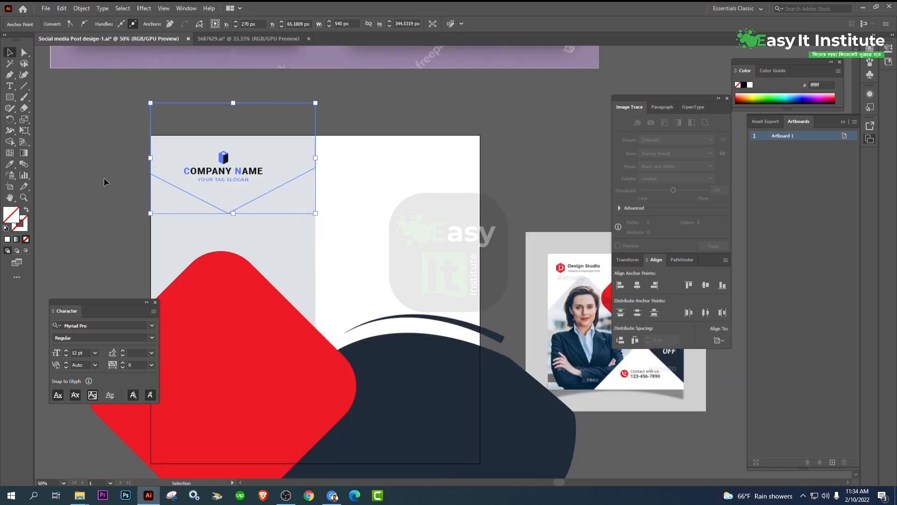
- Undo the downward nudges and the shift of the outline's bottom point
key(ctrl+z)
key(ctrl+z)
key(ctrl+z)
key(ctrl+z)
key(ctrl+z)
key(ctrl+z)
key(ctrl+z)
key(ctrl+z)
key(ctrl+z)
key(ctrl+z)
key(ctrl+z)
key(ctrl+z)
key(ctrl+z)
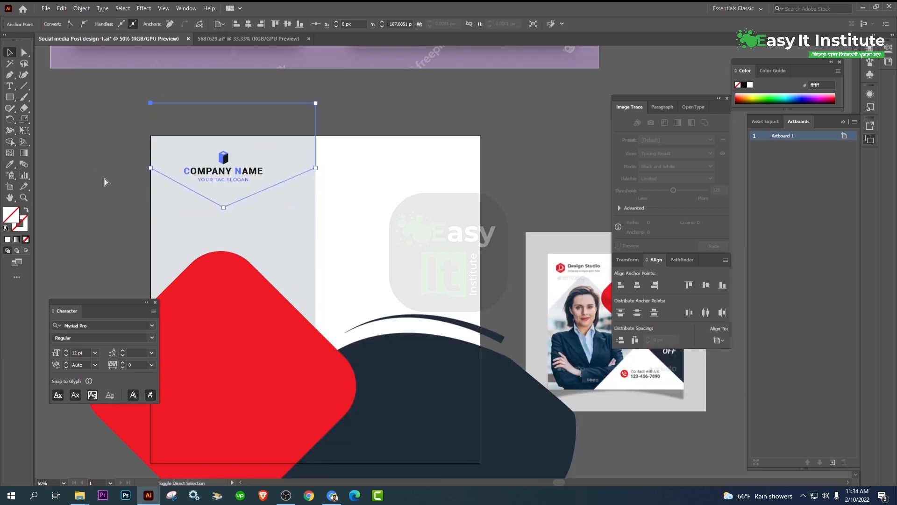
- Fill the five-sided outline around the logo with white sampled from the reference design
key(ctrl+shift+z)
click(112, 173)
click(190, 103)
key(i)
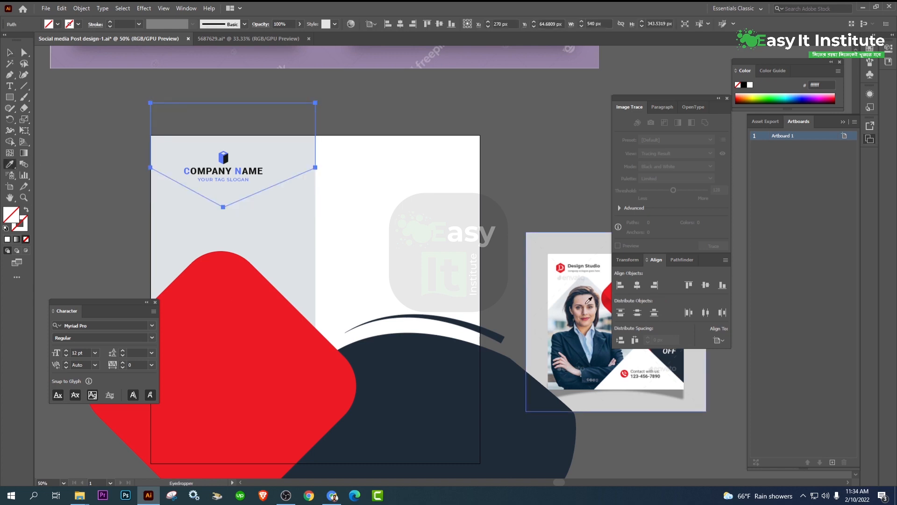
click(556, 292)
- Unlock all objects and move the white 1080 px background square off the right side of the artboard
click(10, 53)
shift+click(193, 220)
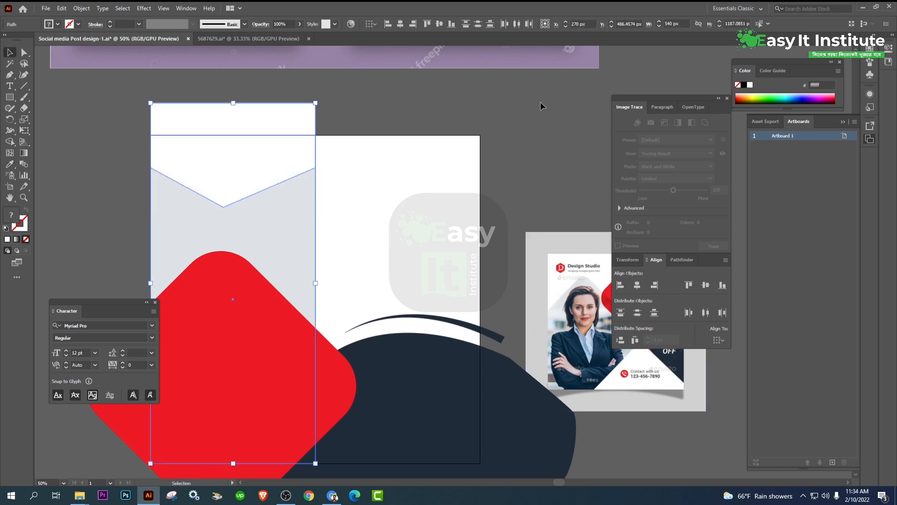
click(473, 113)
key(ctrl+alt+2)
click(501, 114)
click(391, 255)
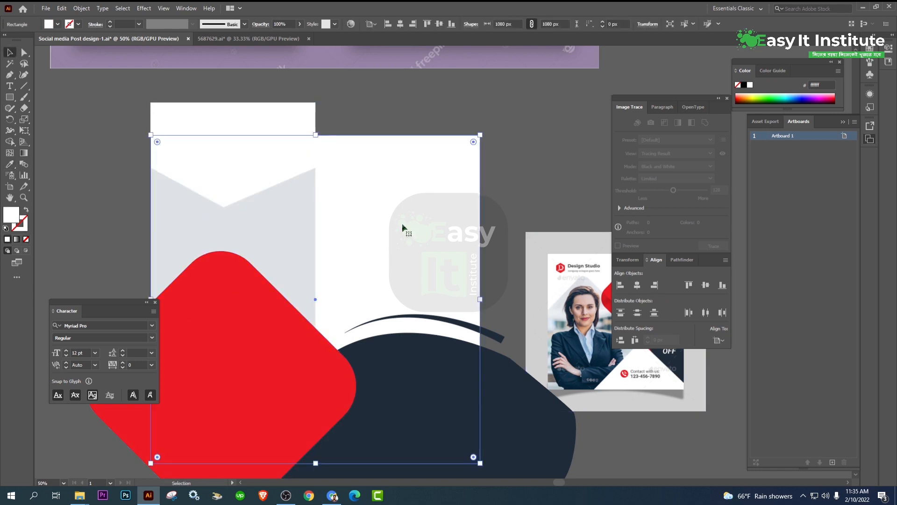
scroll(350, 232, down, 3)
drag(344, 233, 559, 240)
scroll(281, 231, up, 2)
- Send the white pointed shape and the grey half to the back, behind the logo
click(329, 191)
shift+click(381, 229)
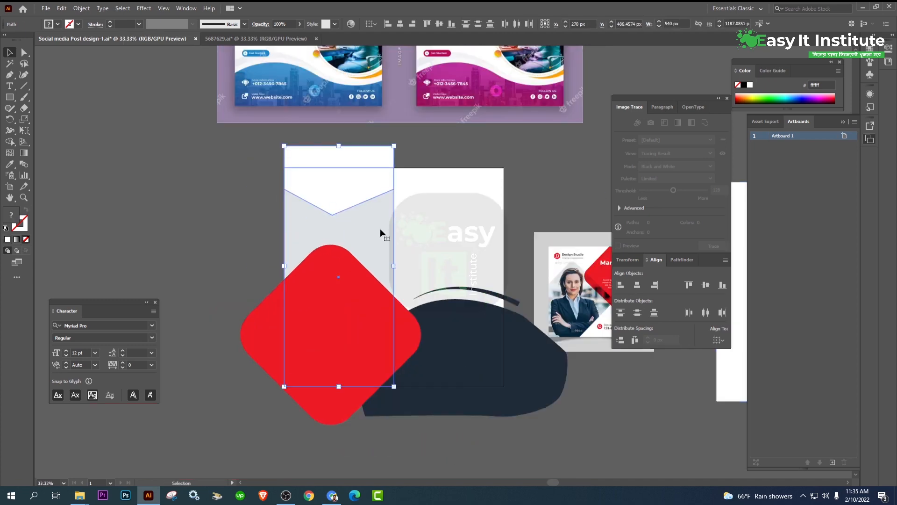
key(ctrl+shift+bracketleft)
scroll(286, 208, up, 2)
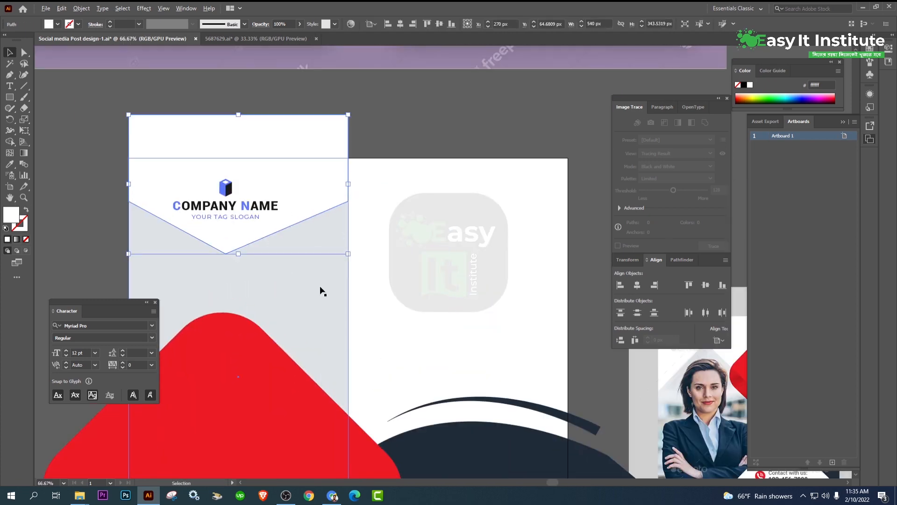
click(474, 221)
- Shift the white shape's bottom point onto a vertical guide at the grey half's centre, and delete the guide
click(322, 161)
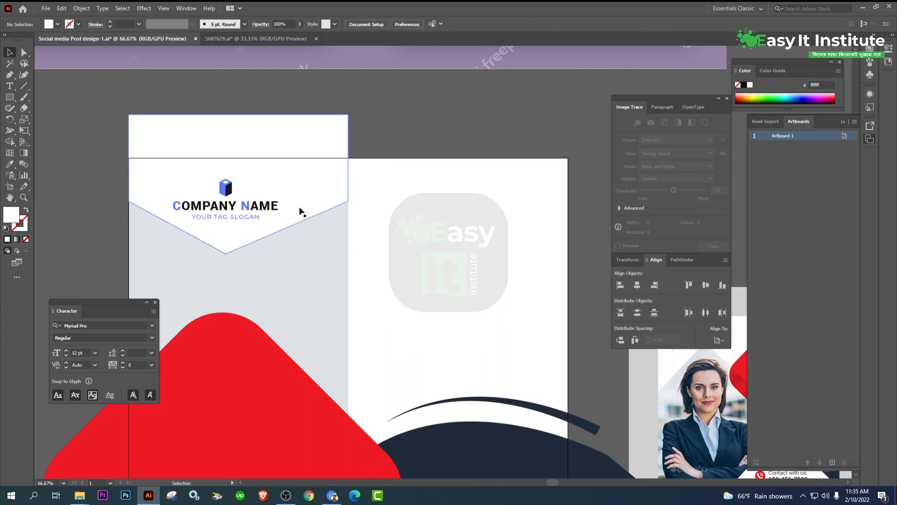
scroll(231, 240, up, 1)
key(a)
key(ctrl+r)
key(v)
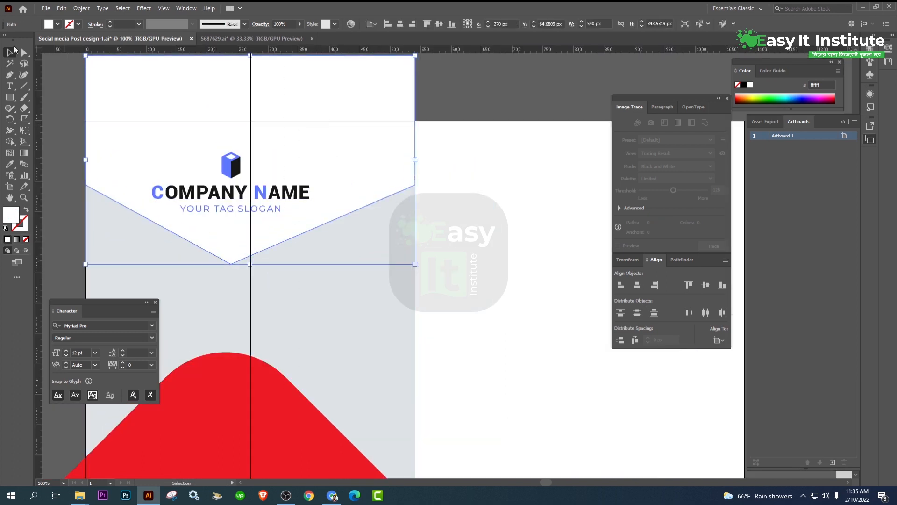
key(a)
drag(229, 265, 247, 263)
scroll(409, 262, down, 3)
click(412, 263)
scroll(419, 216, up, 2)
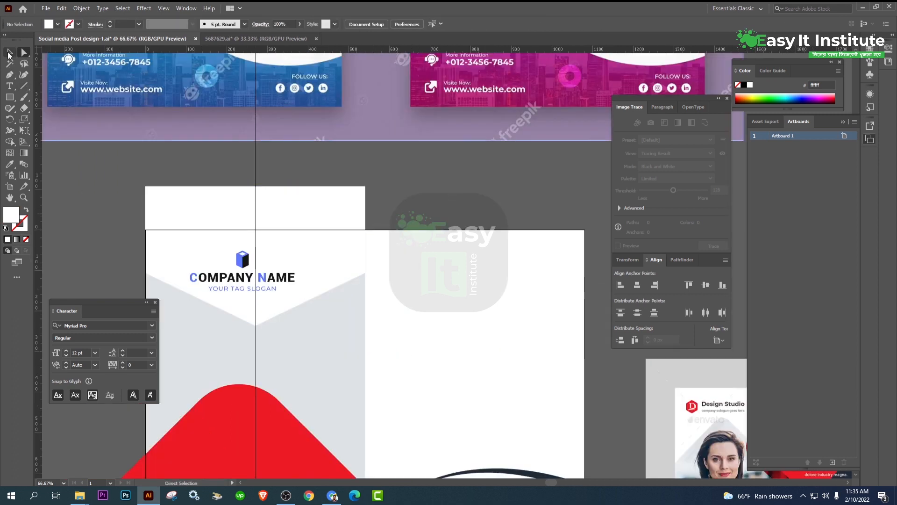
drag(291, 163, 292, 165)
key(Delete)
- Round the white shape's bottom point with a corner radius of about 113 px
click(324, 201)
key(a)
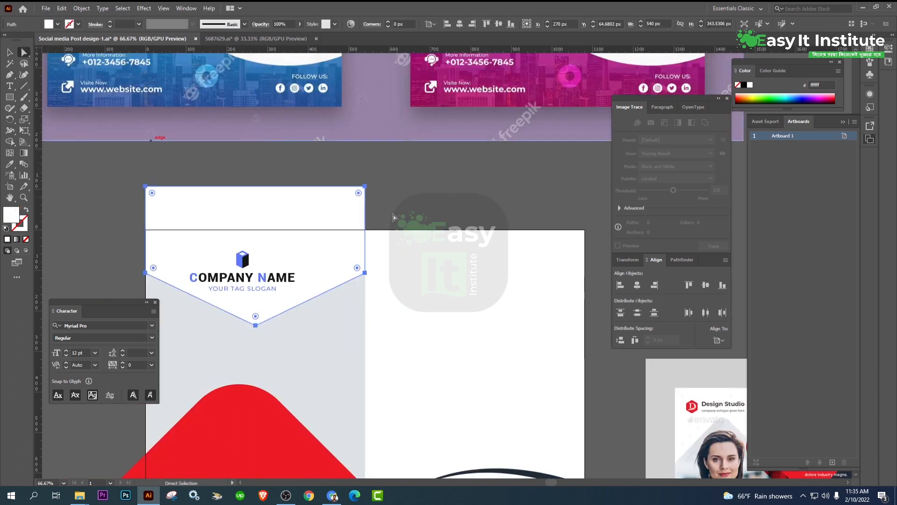
click(393, 214)
drag(282, 357, 266, 334)
key(ctrl+z)
click(384, 347)
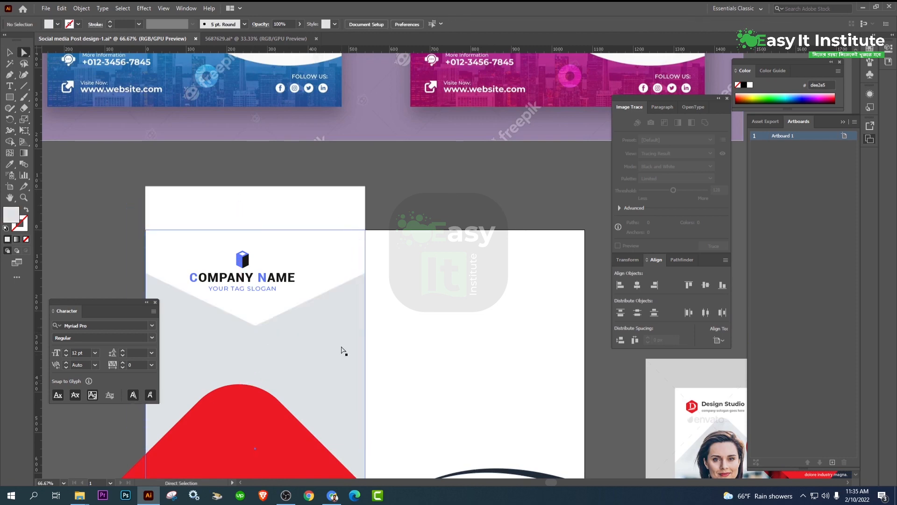
click(340, 346)
key(a)
click(259, 322)
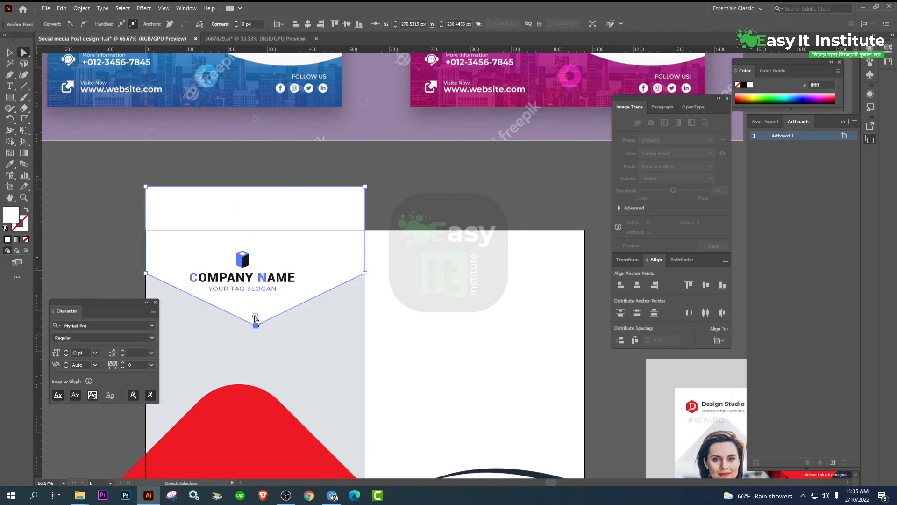
drag(255, 316, 258, 278)
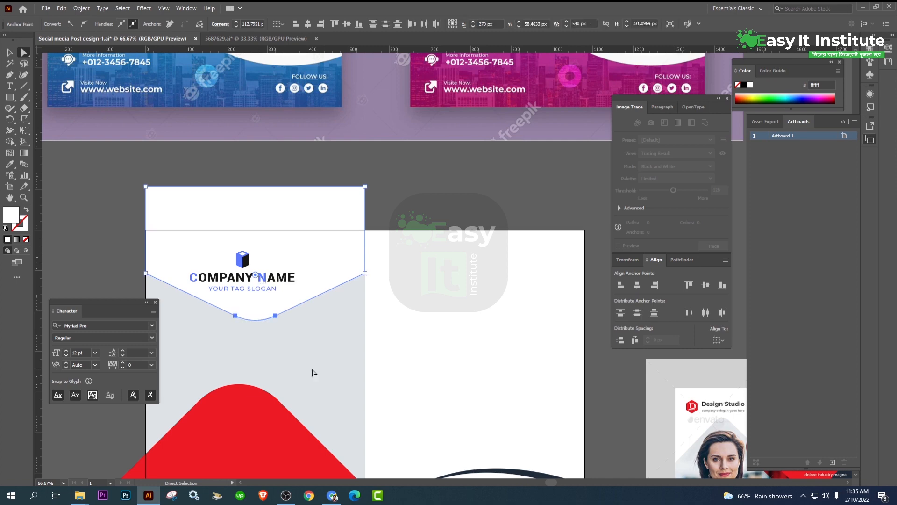
click(407, 254)
scroll(412, 247, down, 1)
- Nudge the red rounded square right until it sits roughly centred below the white shape's rounded point
drag(413, 246, 347, 168)
drag(84, 206, 182, 209)
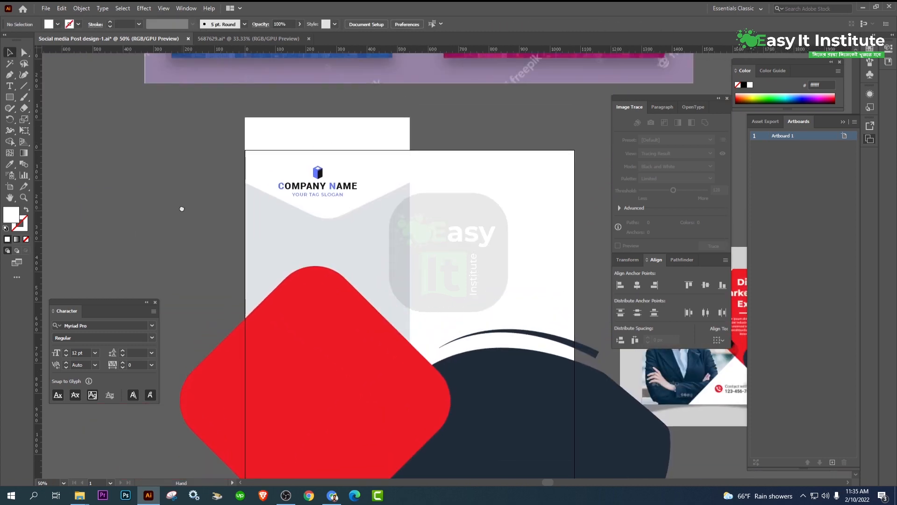
click(318, 228)
click(319, 299)
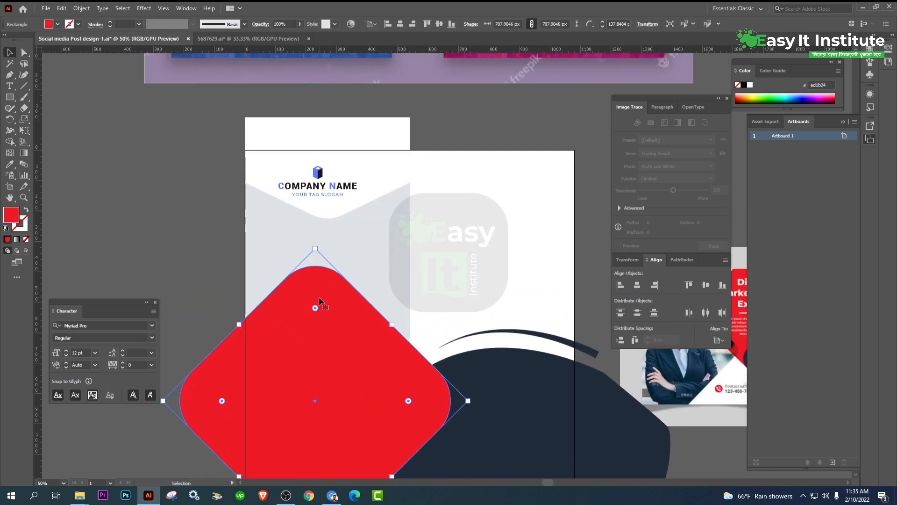
key(Right)
key(Right)
key(Right)
key(Right)
key(Right)
key(Right)
key(Right)
key(Right)
key(Right)
key(Right)
key(Right)
key(Right)
key(Right)
key(Right)
key(Right)
key(Right)
key(Right)
key(Right)
key(Right)
key(Right)
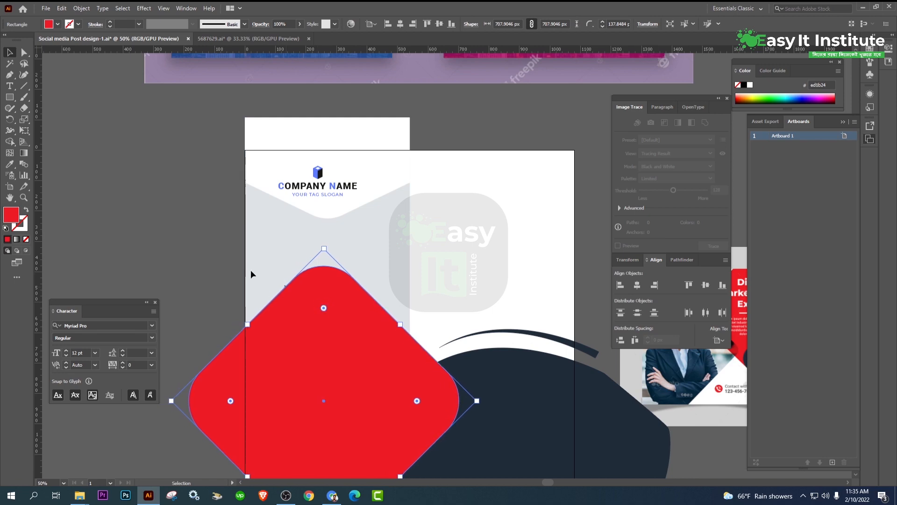
shift+click(318, 210)
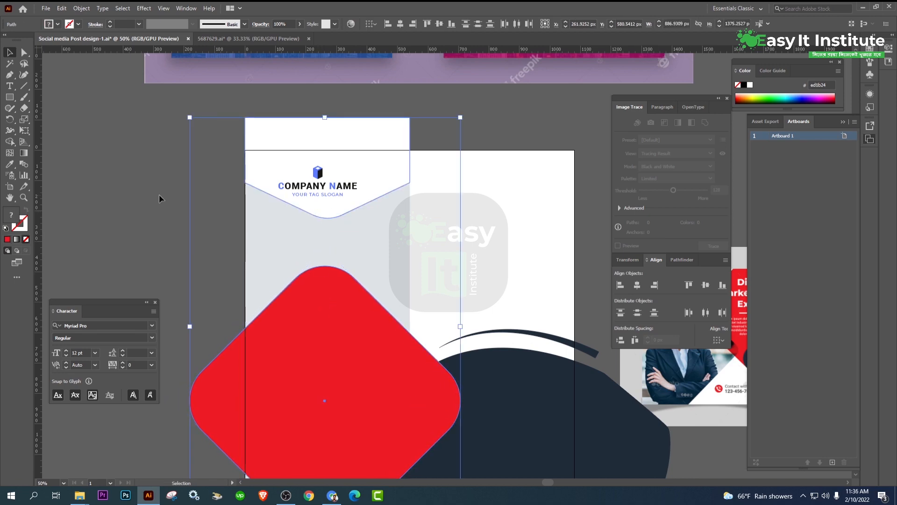
click(159, 194)
- Stretch the red square's lower-left side slightly outward to the artboard's bottom-left corner
scroll(159, 194, down, 2)
drag(149, 177, 166, 202)
click(196, 322)
key(ctrl+equal)
key(ctrl+equal)
key(ctrl+equal)
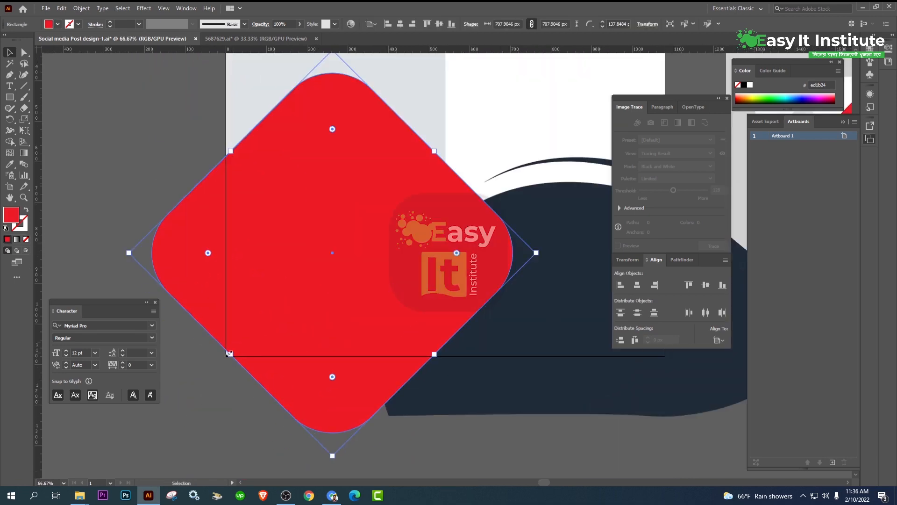
drag(229, 354, 223, 356)
click(212, 405)
scroll(212, 405, down, 2)
- Select the logo together with the white shape and align them on their horizontal centres
drag(173, 243, 191, 274)
drag(199, 193, 186, 231)
scroll(315, 257, up, 2)
click(337, 283)
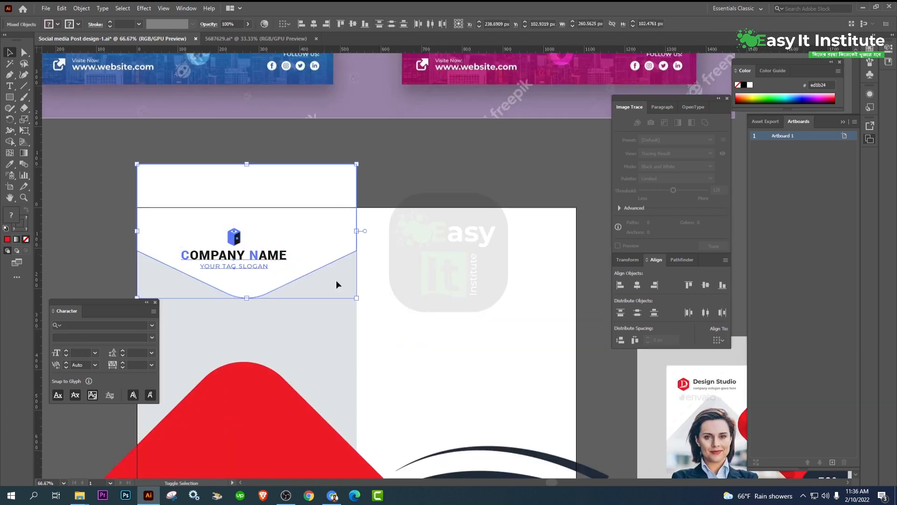
click(693, 106)
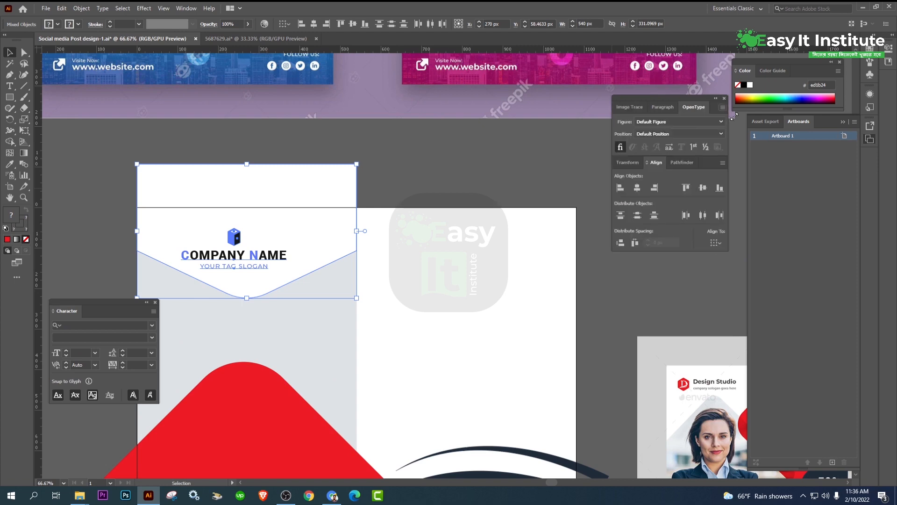
click(641, 190)
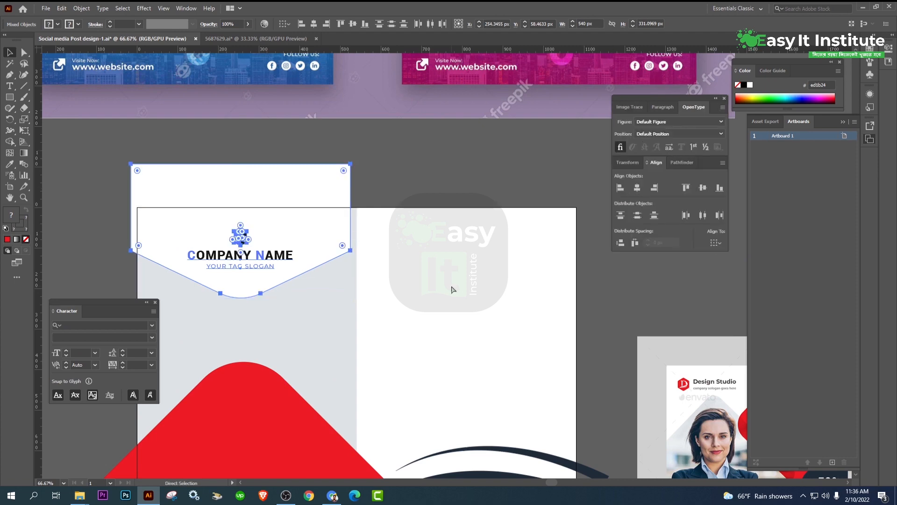
- Group the logo with the white shape, align the group to the artboard's left edge, and ungroup it
key(ctrl+g)
click(621, 188)
click(453, 285)
right_click(310, 214)
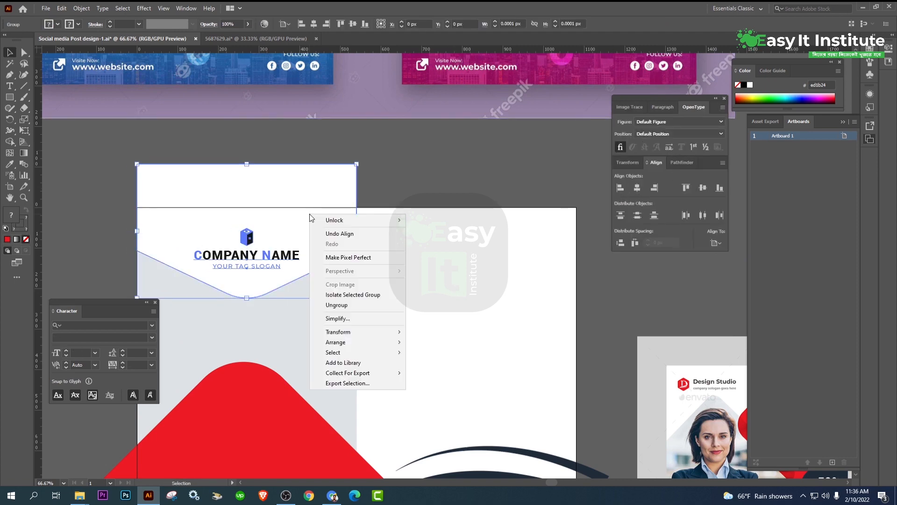
click(392, 303)
click(392, 300)
key(ctrl+alt+2)
click(387, 305)
- Nudge the white shape and the logo together slightly downward
scroll(387, 305, down, 1)
drag(430, 296, 443, 315)
click(346, 304)
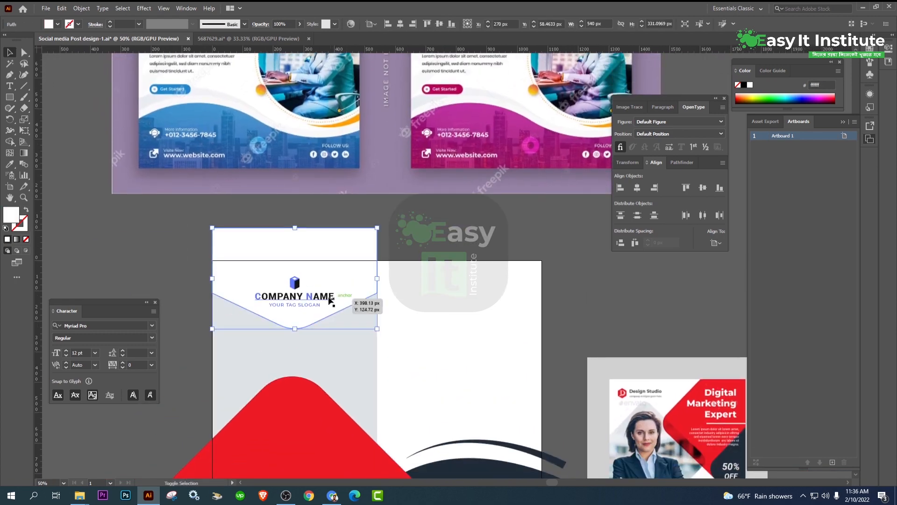
shift+click(330, 298)
key(Down)
key(Down)
key(Down)
key(Down)
key(Down)
click(478, 323)
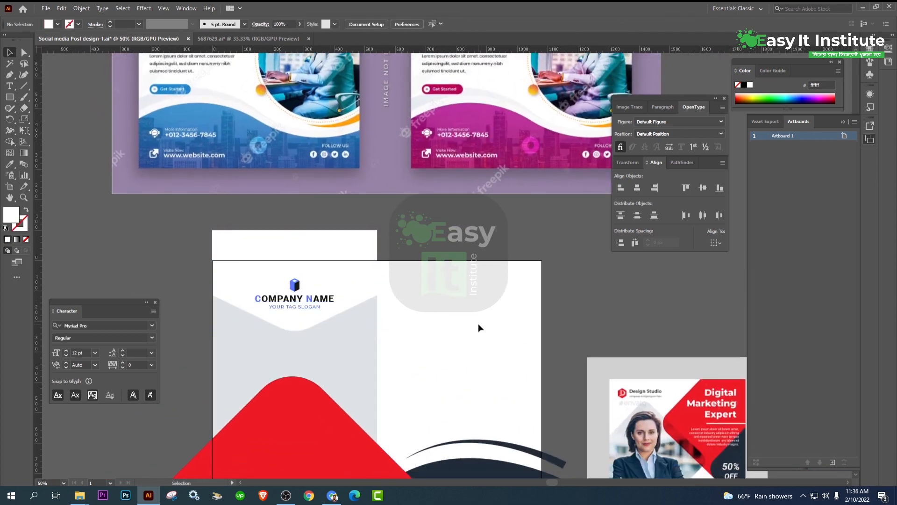
- Examine the layouts and headlines of the red and orange digital marketing reference designs
scroll(478, 323, down, 3)
drag(478, 323, 393, 320)
scroll(434, 308, up, 2)
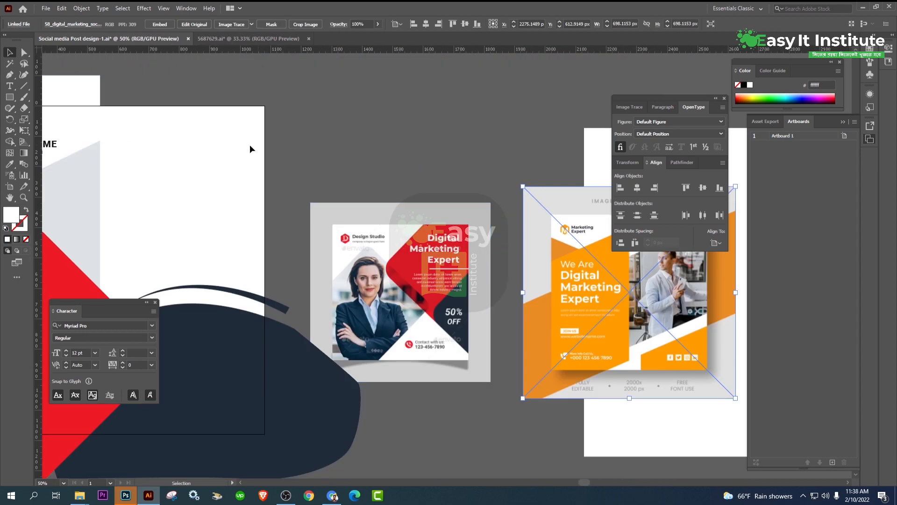
drag(491, 252, 342, 230)
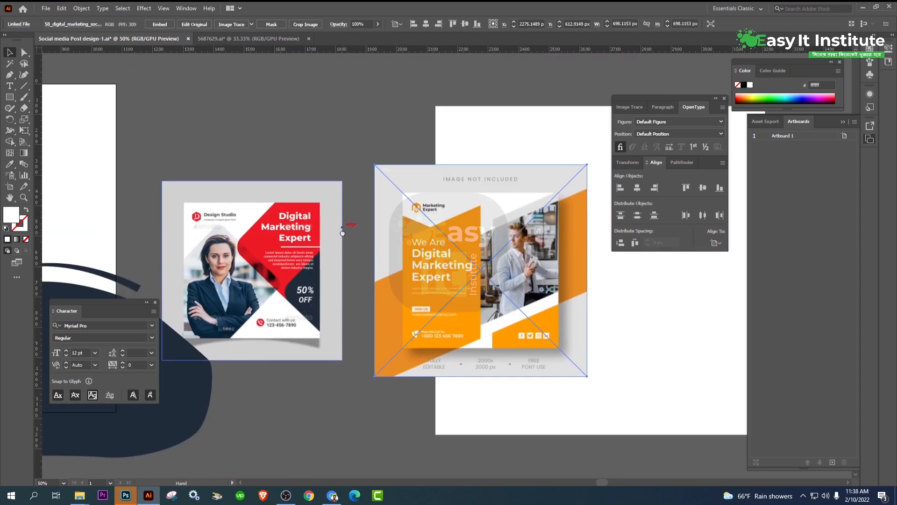
scroll(445, 281, up, 2)
scroll(443, 278, down, 2)
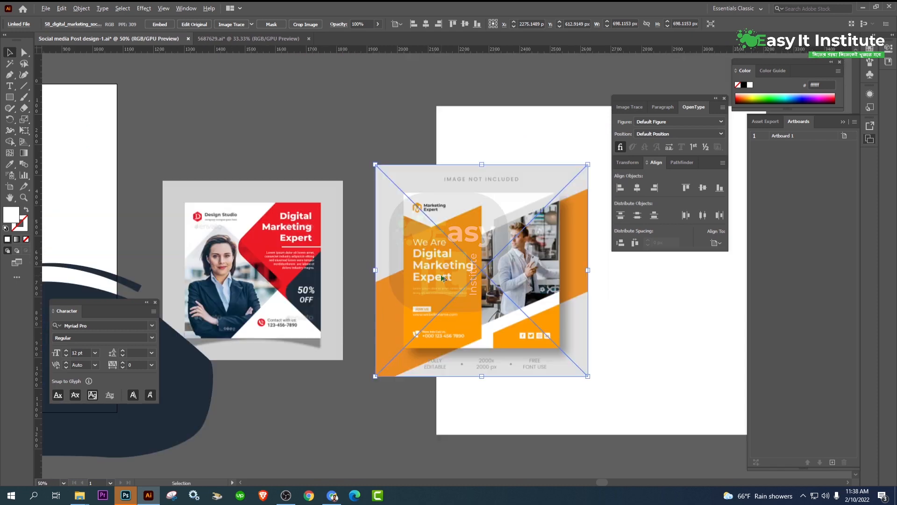
drag(336, 304, 531, 331)
- Add a three-line text reading "digital", "marketing", "expert" on the empty canvas above the red reference design
click(10, 86)
scroll(388, 202, up, 2)
drag(419, 192, 275, 210)
click(240, 197)
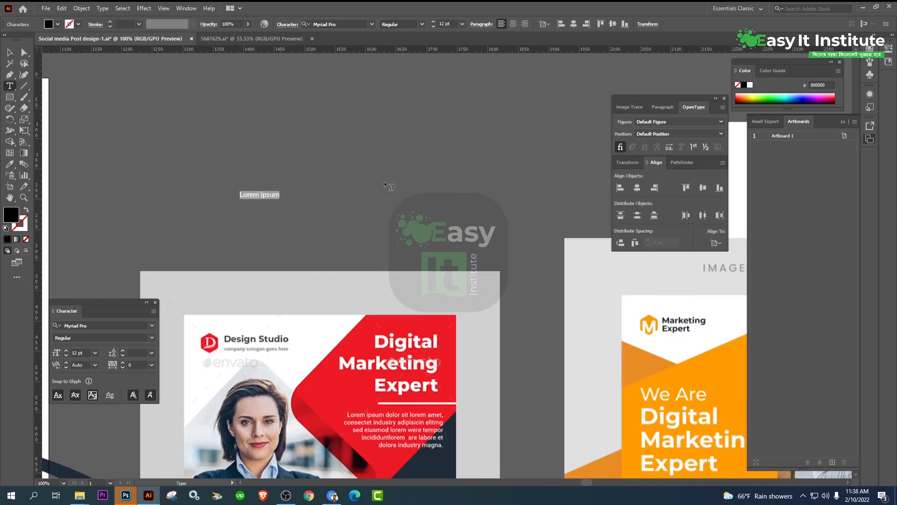
text(digital)
key(Return)
text(marketing )
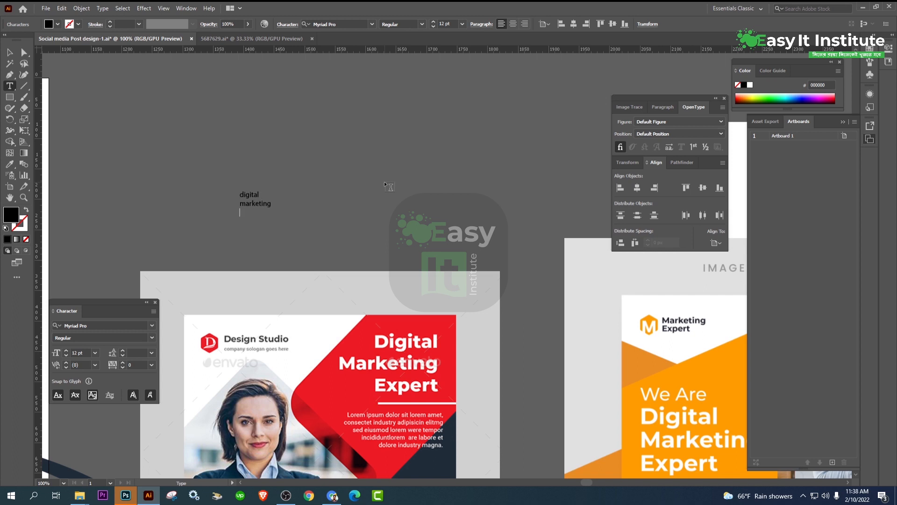
text(expert)
key(Escape)
- Right-align the headline text and enlarge it to about 113 pt across the artboard's upper-right area
click(477, 26)
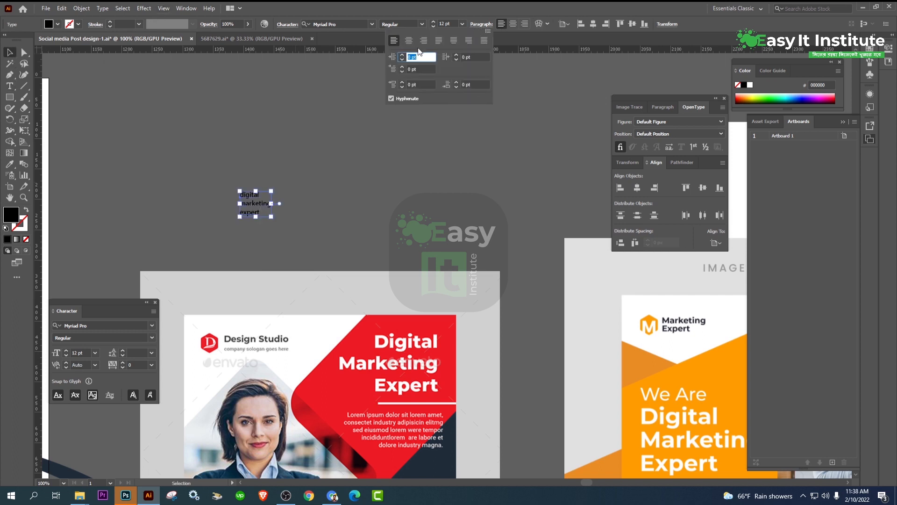
click(424, 40)
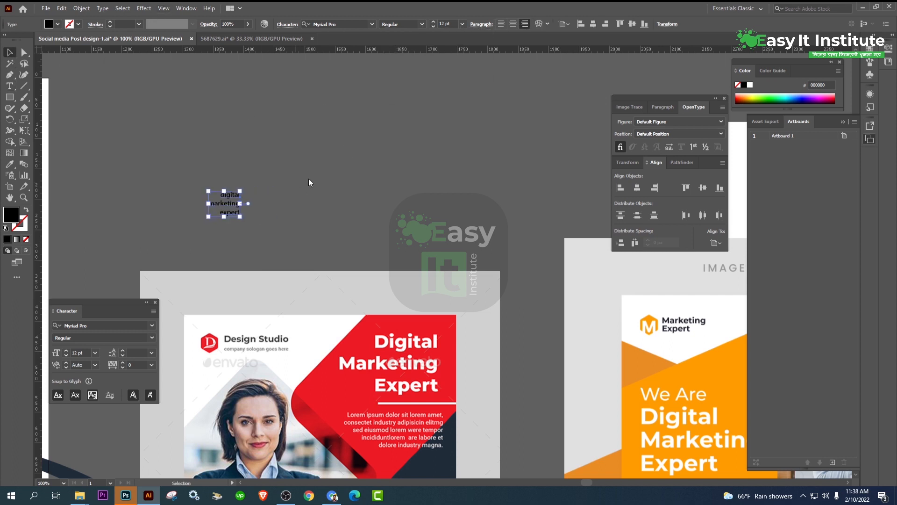
click(269, 228)
drag(268, 229, 364, 297)
scroll(522, 202, down, 1)
drag(397, 226, 336, 202)
- Set the headline's font to Montserrat Bold
click(350, 26)
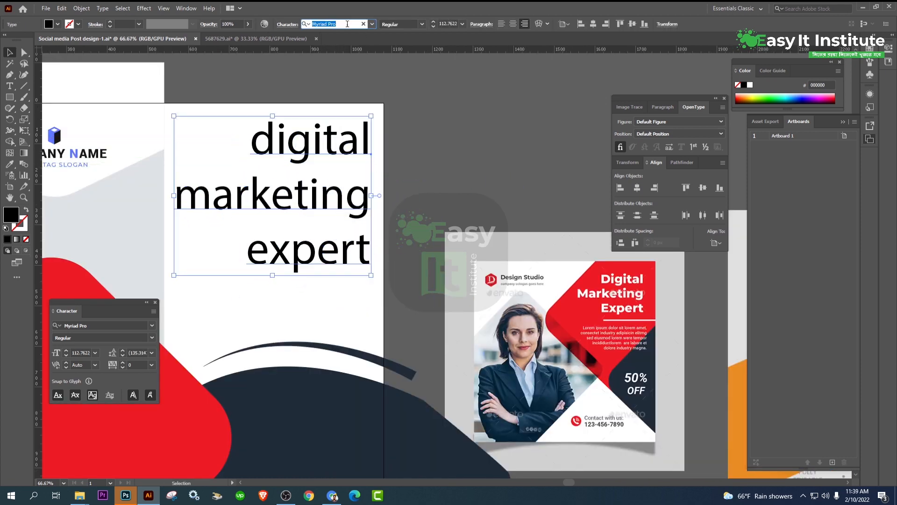
text(mont)
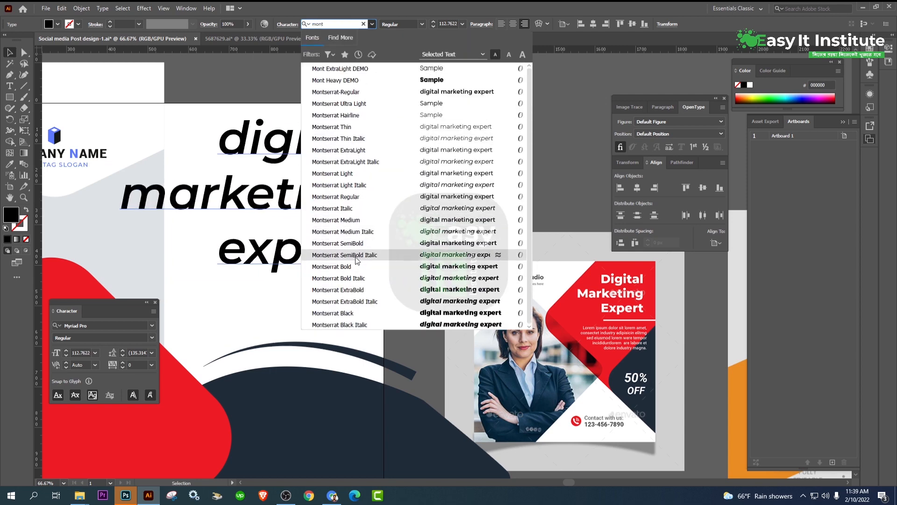
click(357, 269)
drag(418, 127, 406, 184)
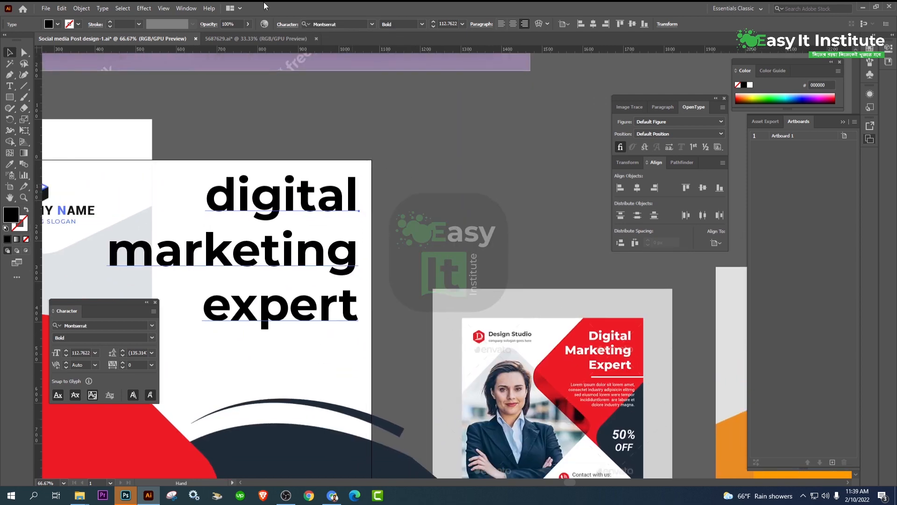
- Change the headline to Title Case and set its font size to 85 pt
click(106, 8)
click(106, 9)
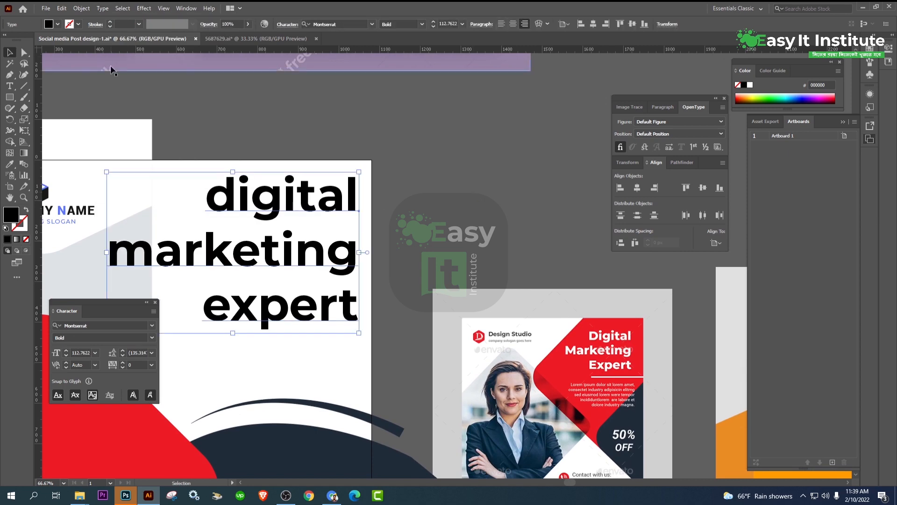
click(104, 9)
mouse_move(224, 152)
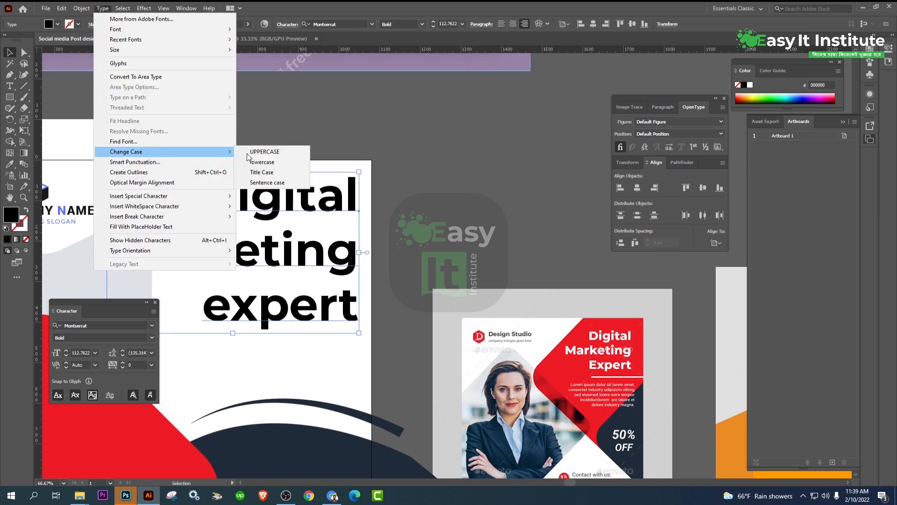
click(271, 171)
drag(428, 198, 429, 187)
scroll(451, 26, down, 11)
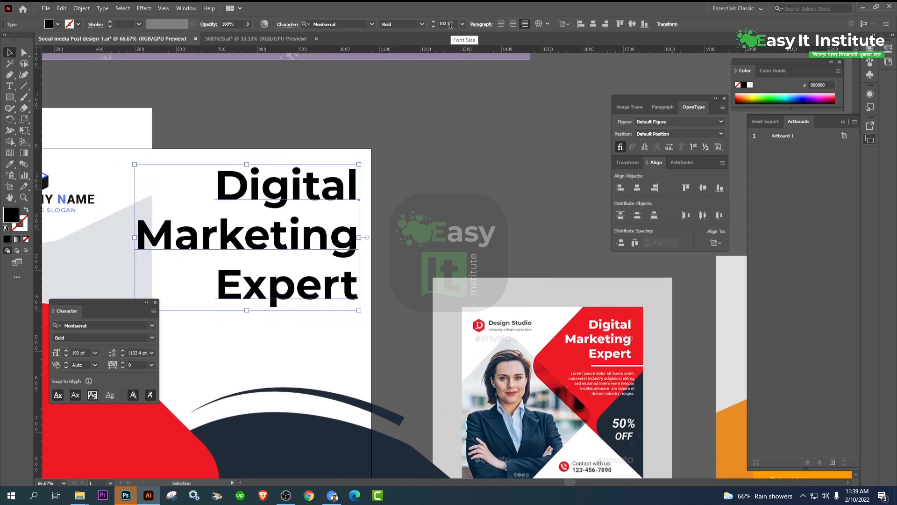
scroll(451, 26, down, 18)
scroll(448, 23, up, 1)
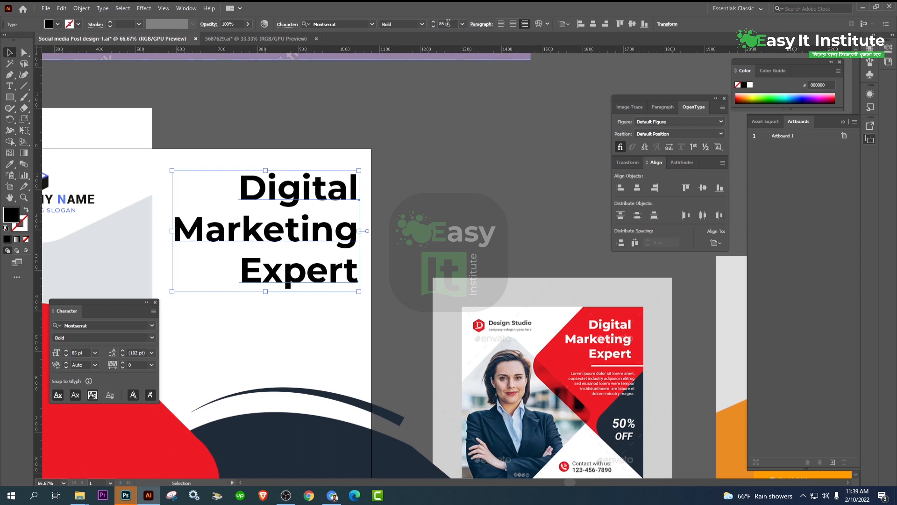
- Set the headline's leading to 95 pt
key(ctrl+t)
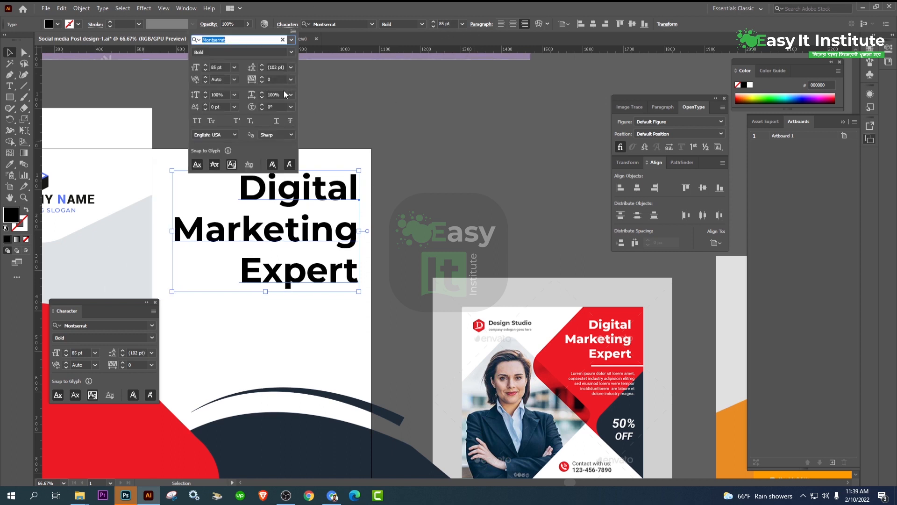
click(278, 67)
scroll(278, 67, down, 8)
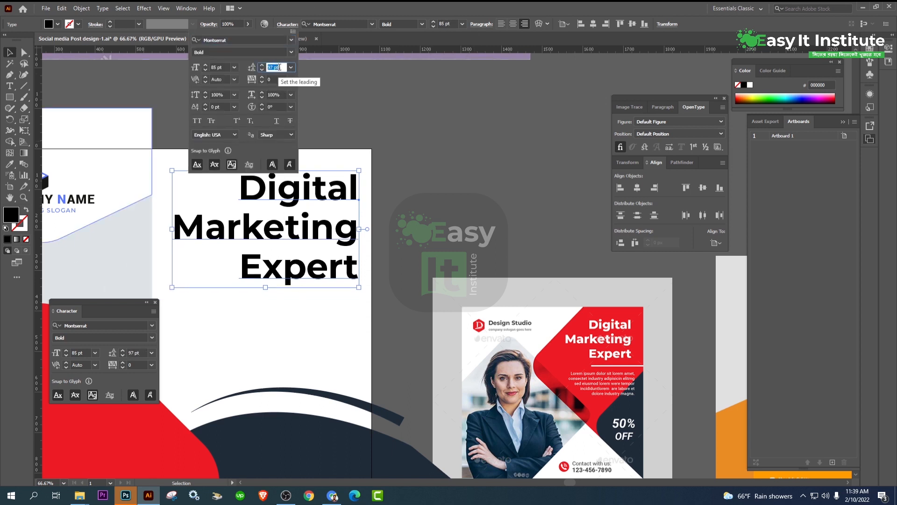
scroll(279, 68, up, 1)
click(393, 163)
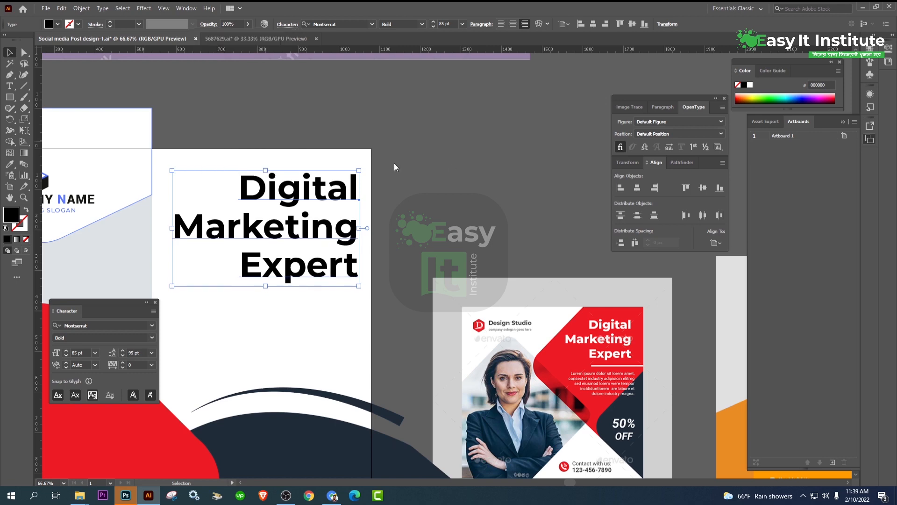
- Deselect the headline and save the document
scroll(429, 193, down, 2)
click(358, 169)
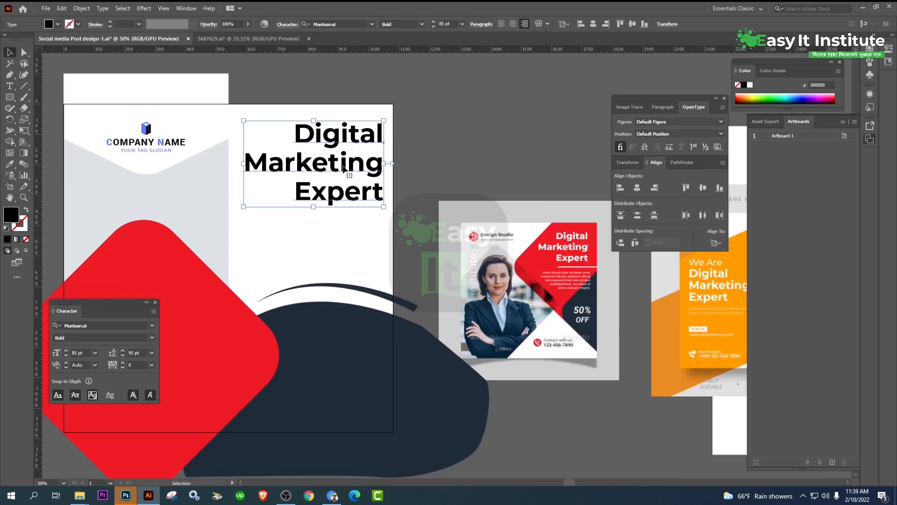
click(436, 162)
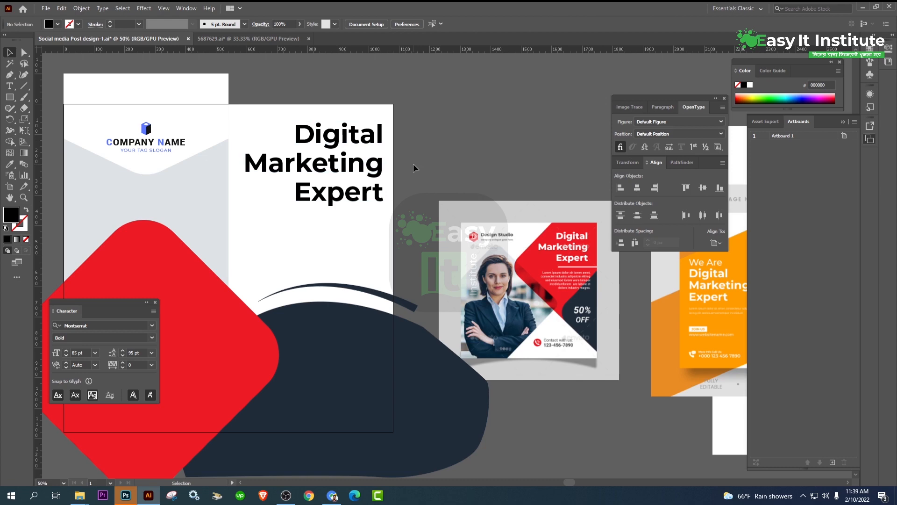
drag(414, 167, 557, 180)
scroll(366, 222, down, 1)
key(ctrl+s)
- Create a large area-type frame with Lorem ipsum placeholder text above the red and orange reference designs
scroll(416, 215, up, 2)
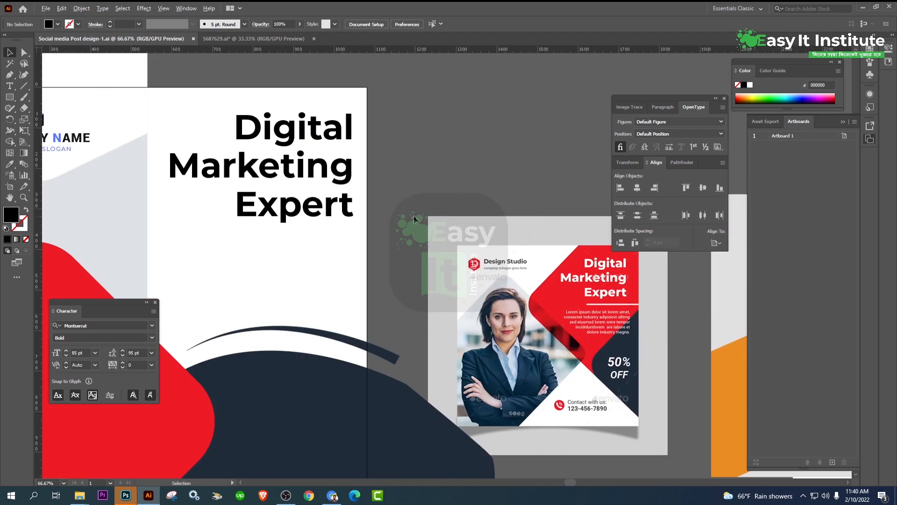
drag(419, 165, 444, 230)
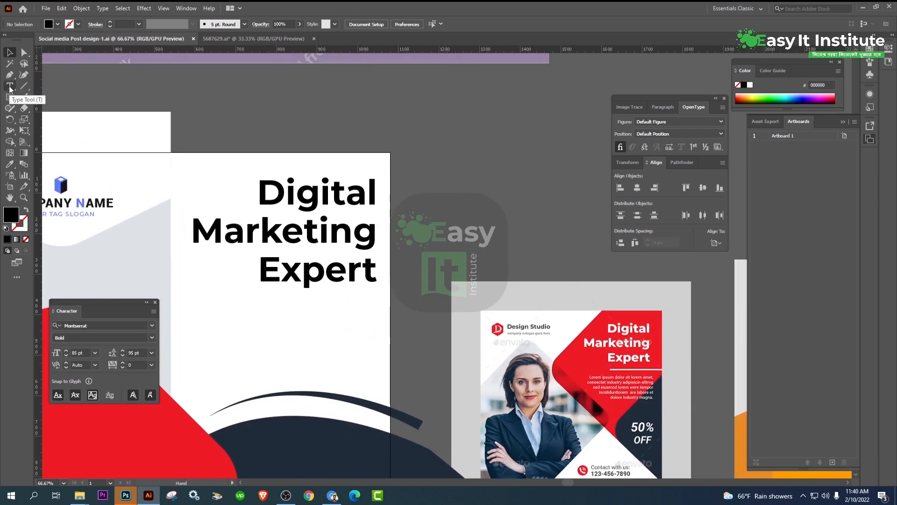
click(9, 88)
mouse_move(422, 85)
mouse_down()
mouse_move(124, 178)
mouse_move(621, 390)
mouse_move(740, 416)
mouse_up()
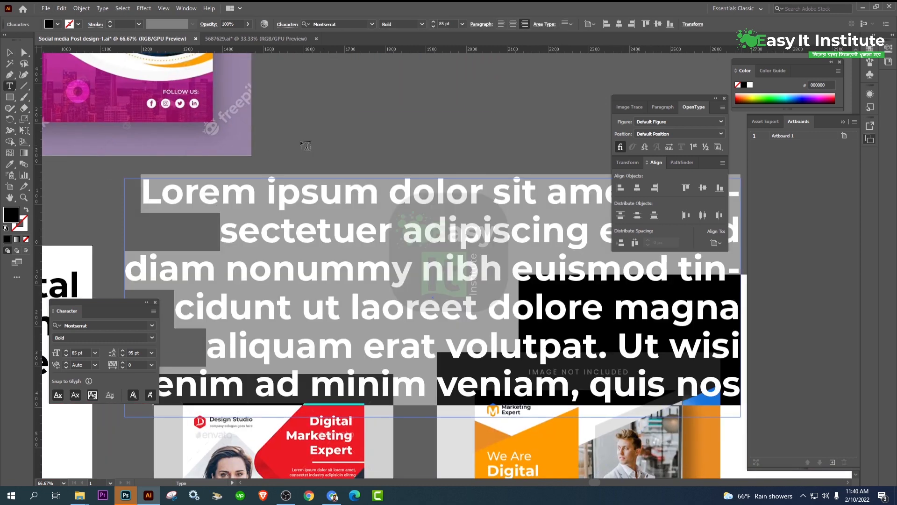
- Set the placeholder paragraph to Montserrat Light at 34 pt
click(423, 24)
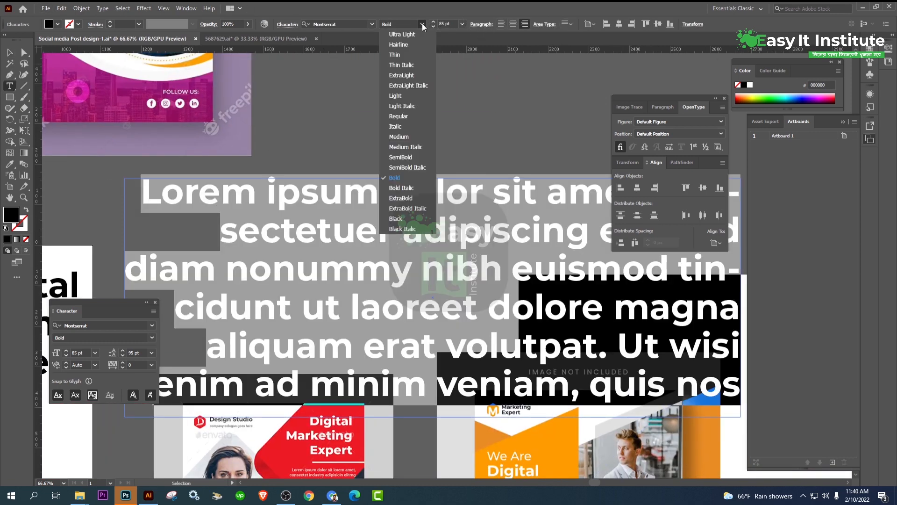
click(405, 95)
scroll(447, 24, down, 3)
scroll(446, 25, down, 20)
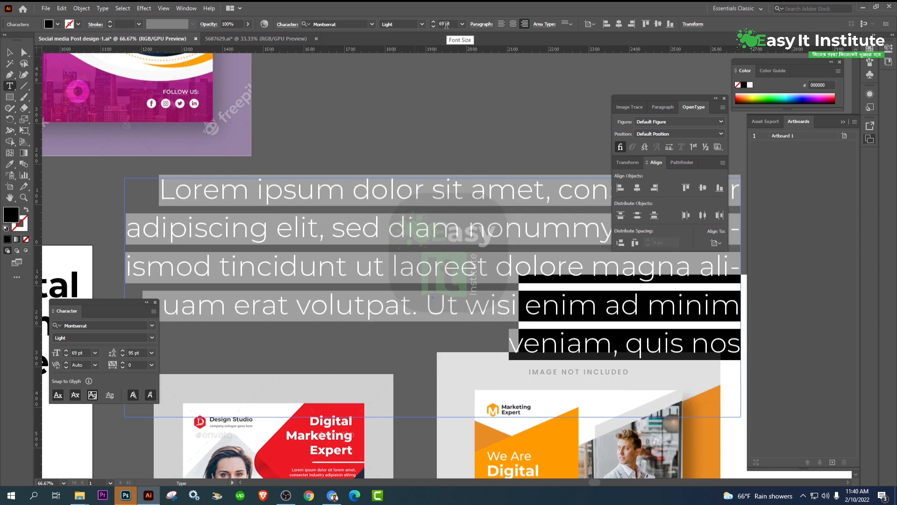
click(9, 53)
- Narrow the placeholder text frame and move it directly under the headline, matching its right edge
scroll(363, 216, down, 3)
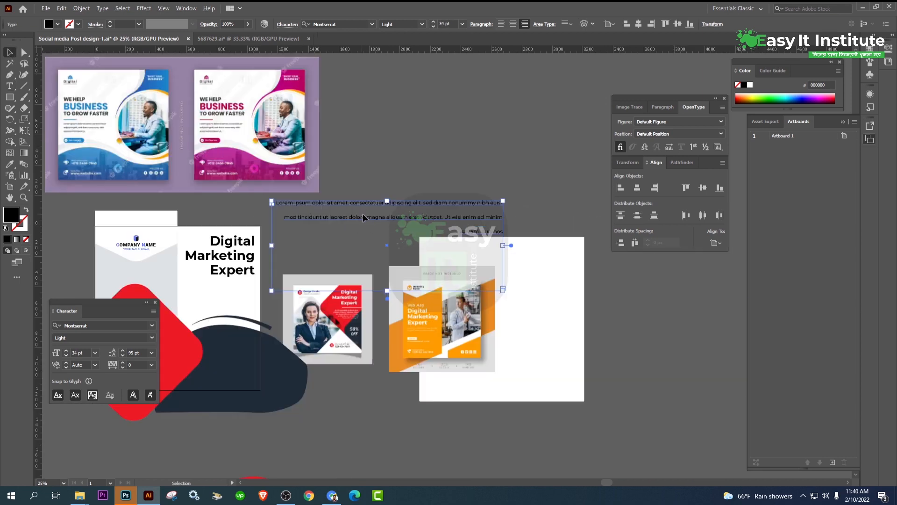
drag(271, 247, 422, 246)
drag(476, 216, 228, 299)
scroll(262, 236, up, 2)
drag(262, 237, 414, 184)
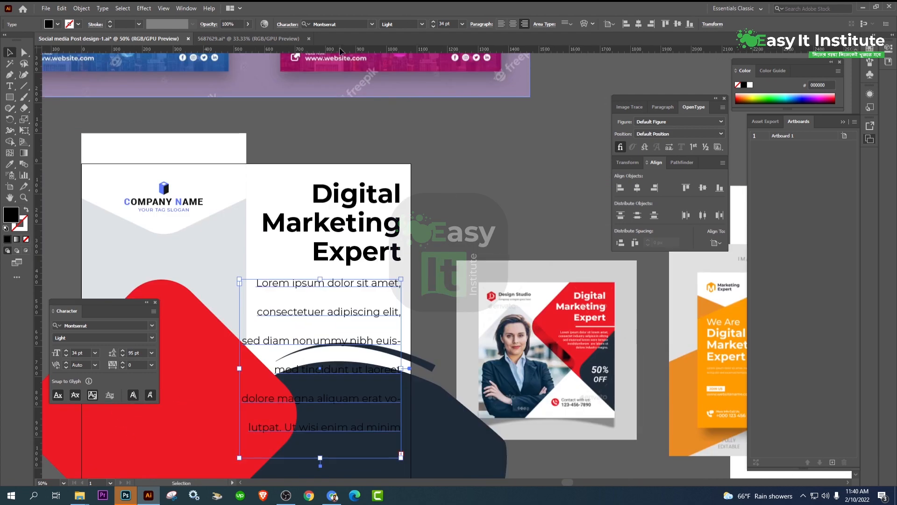
- Place two vertical guides on the artboard, one along the headline's right edge and one just outside its left edge
drag(39, 215, 403, 199)
scroll(411, 238, up, 2)
scroll(411, 237, down, 2)
click(304, 228)
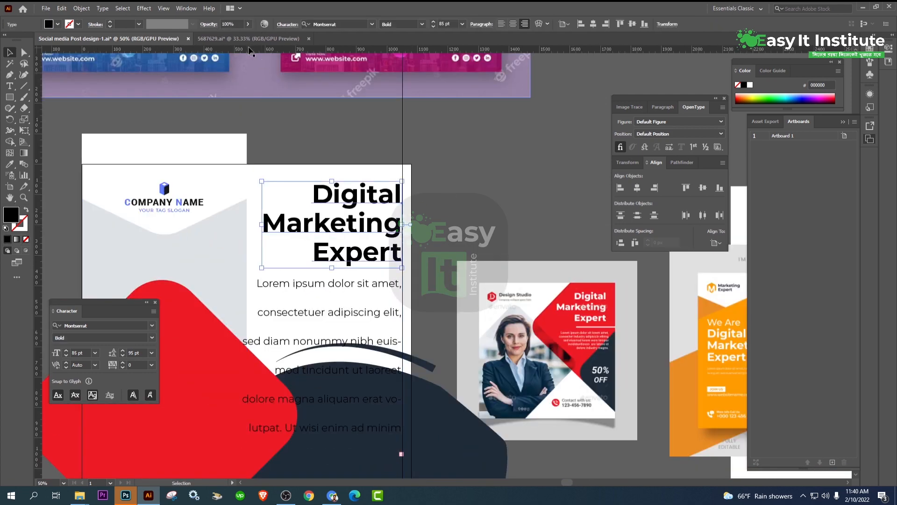
drag(250, 47, 268, 147)
drag(268, 237, 234, 237)
click(252, 247)
- Enlarge the headline slightly so that its left edge reaches the left vertical guide
scroll(244, 252, up, 2)
click(263, 236)
click(263, 170)
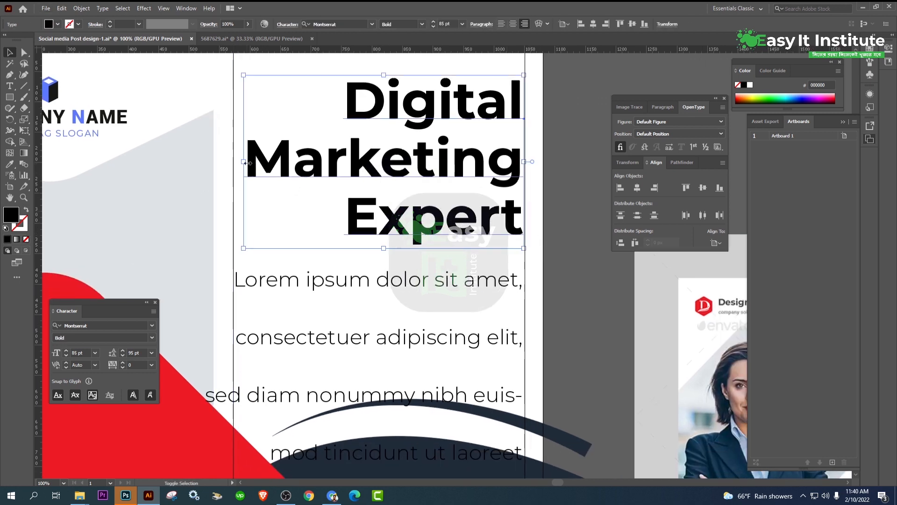
drag(244, 162, 233, 163)
- Set the leading of the paragraph below the headline to 55 pt
scroll(247, 188, down, 2)
scroll(317, 257, up, 1)
click(310, 234)
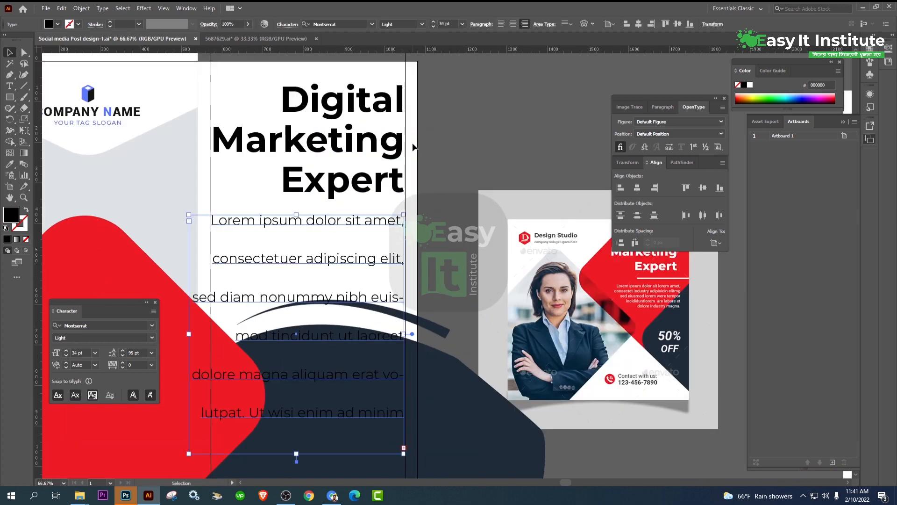
click(288, 25)
click(276, 67)
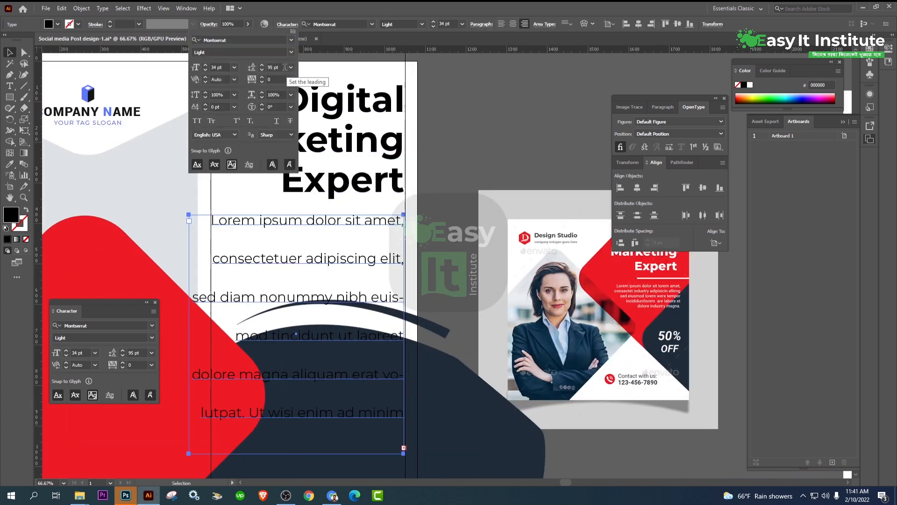
scroll(283, 67, down, 20)
scroll(285, 67, down, 19)
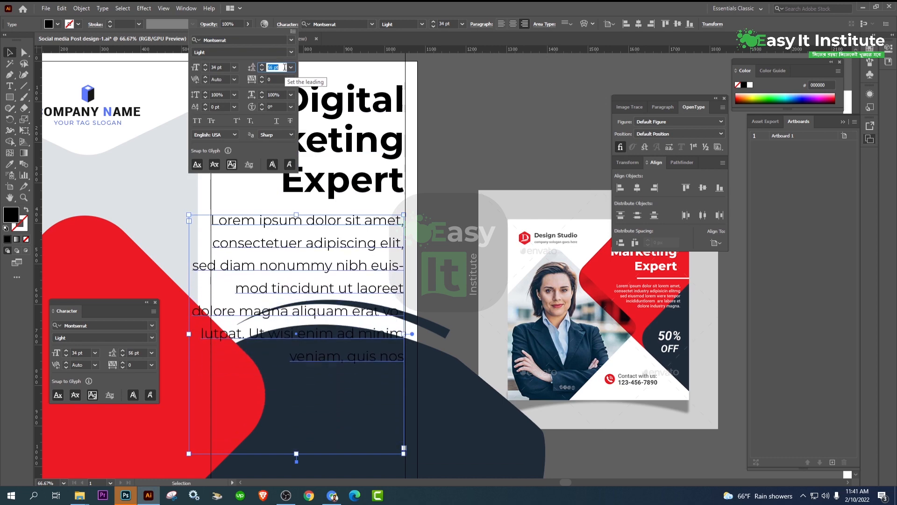
click(190, 337)
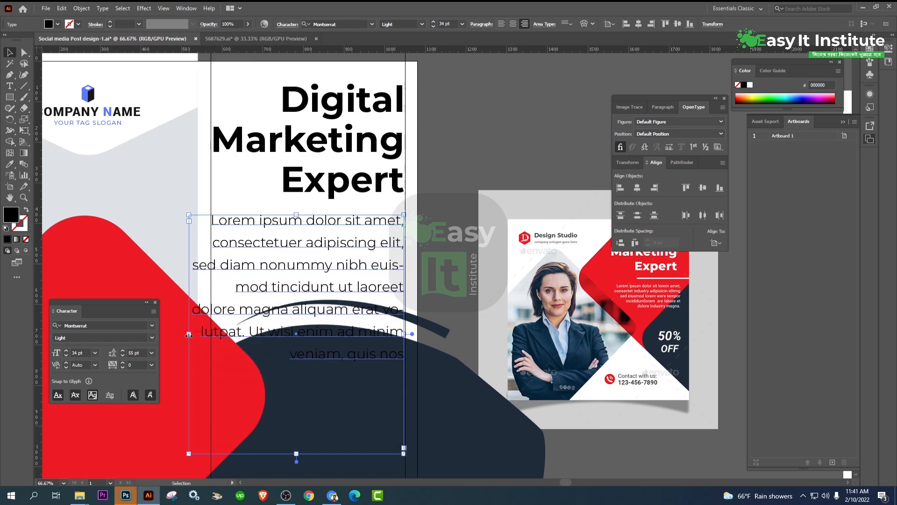
- Narrow the paragraph's frame to the left vertical guide and set its font size to 16 pt
drag(188, 335, 211, 334)
click(446, 24)
scroll(448, 25, down, 16)
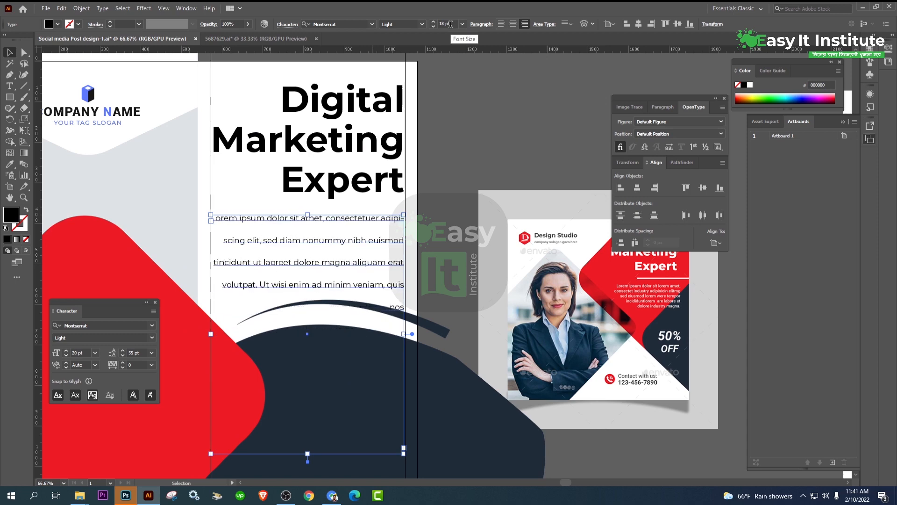
scroll(449, 25, down, 2)
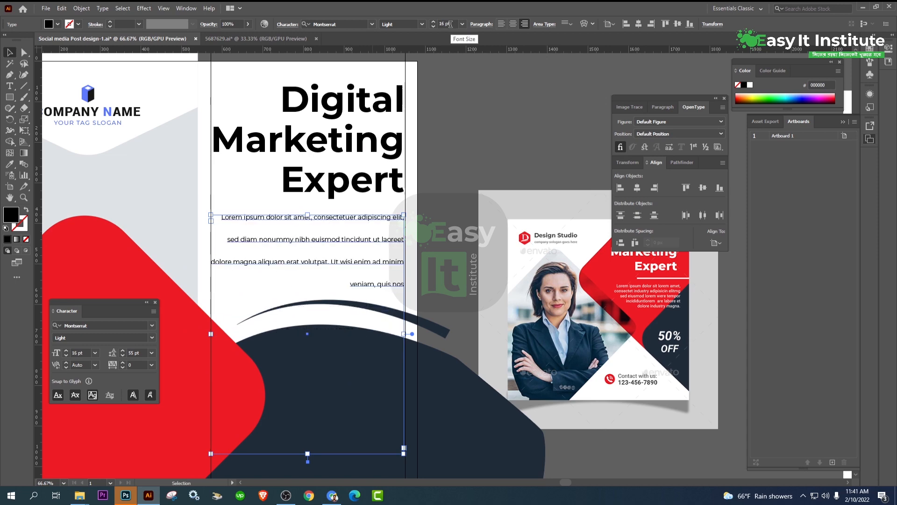
- Set the paragraph's leading to 32 pt
click(287, 24)
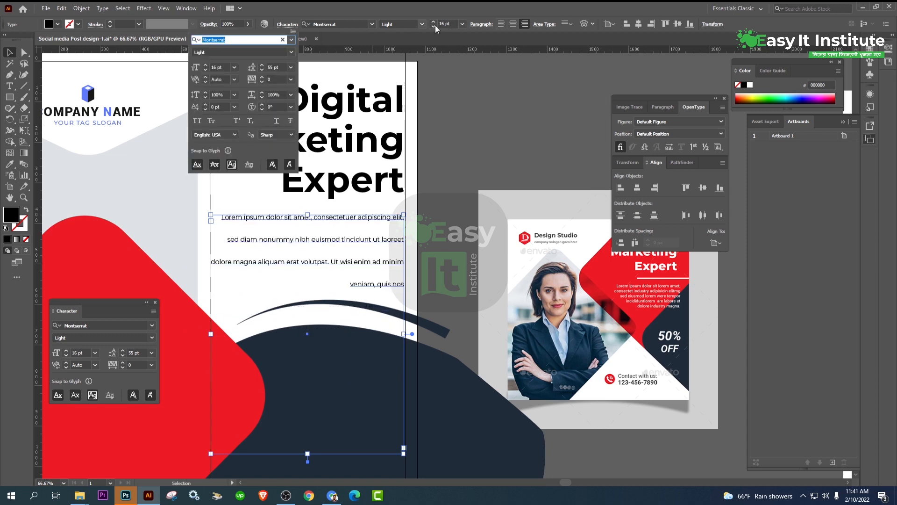
click(276, 67)
scroll(279, 69, down, 20)
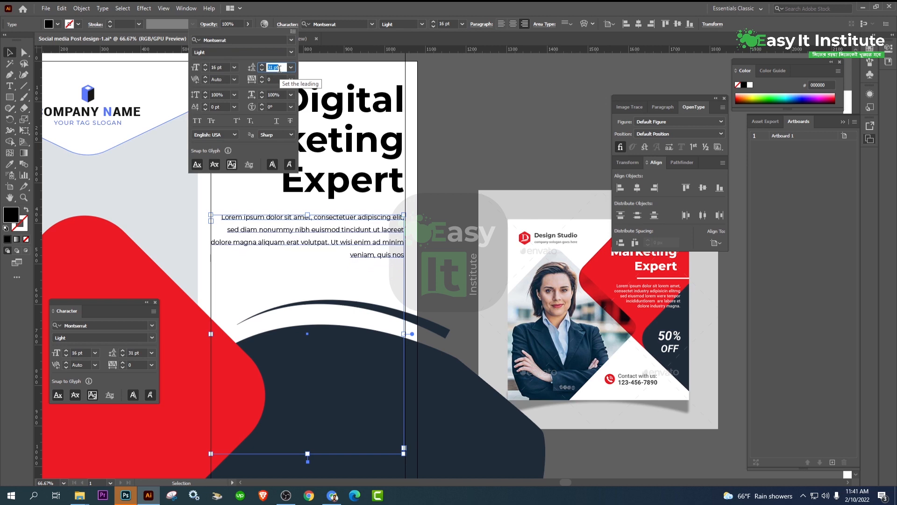
scroll(279, 69, up, 1)
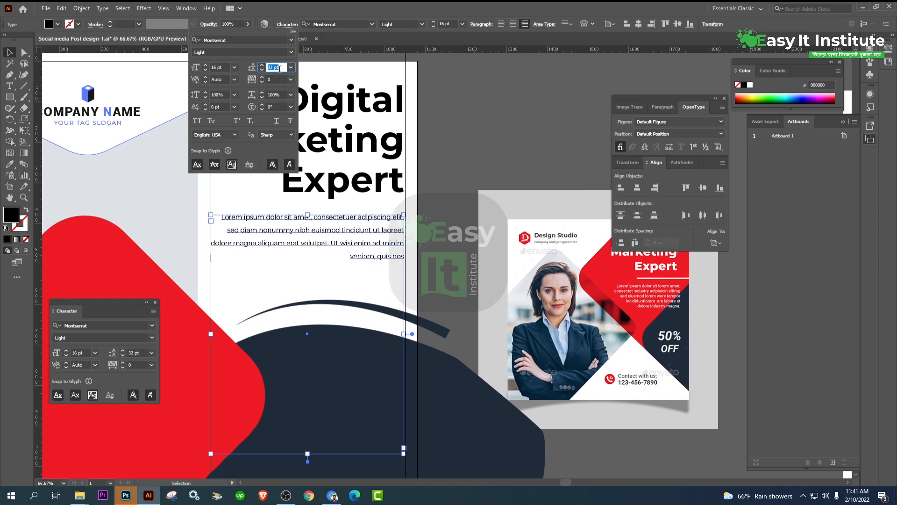
click(505, 135)
click(504, 134)
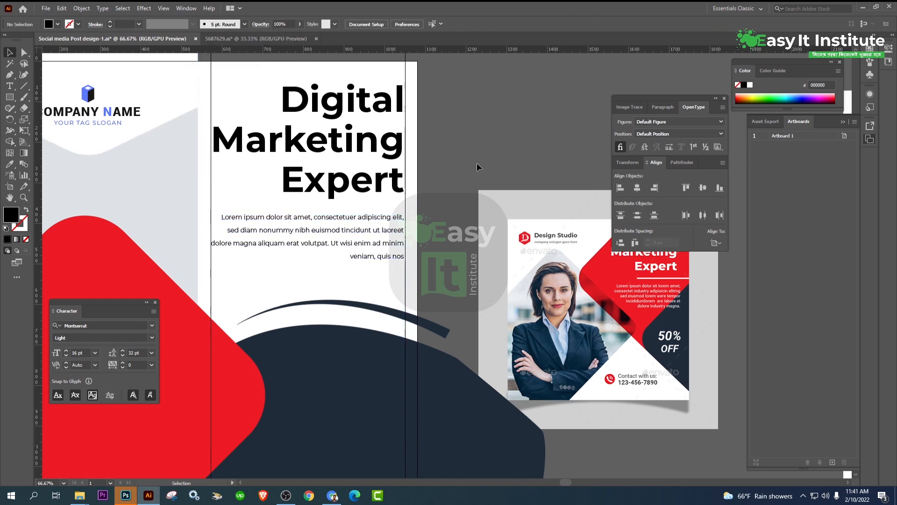
- Shorten the paragraph's frame to fit its four lines and justify the text with the last line aligned right
click(327, 230)
drag(309, 457, 308, 272)
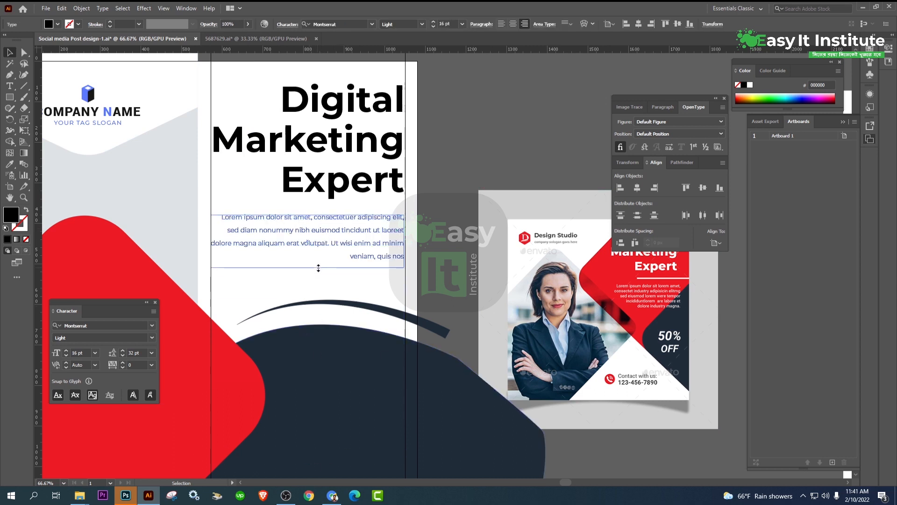
click(480, 24)
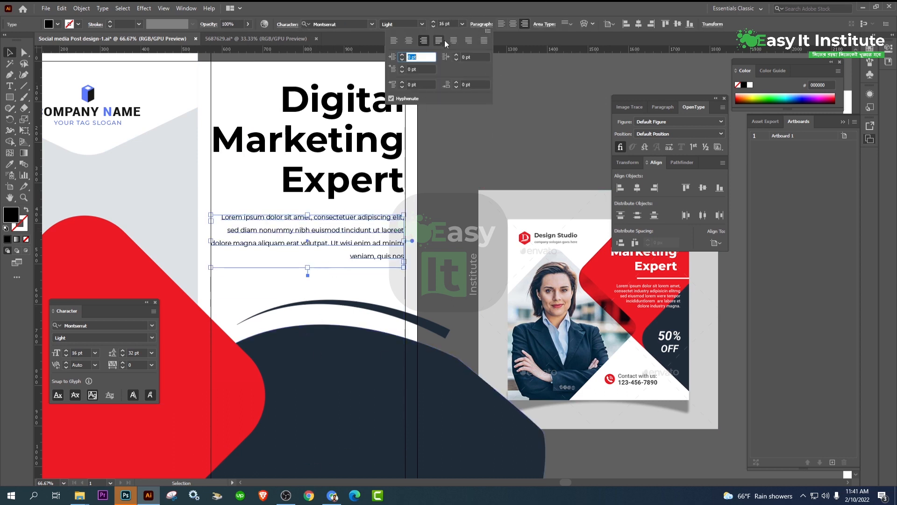
click(472, 44)
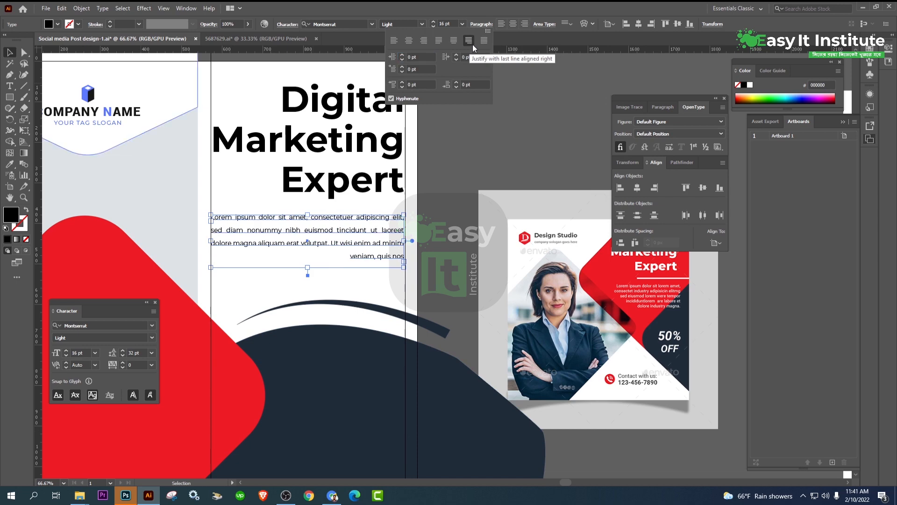
click(482, 136)
- Add filler letters to the paragraph: "fdgdf" inside "nibh" and an extra "d" in both "consectetuer" and "adipiscing"
scroll(278, 253, up, 2)
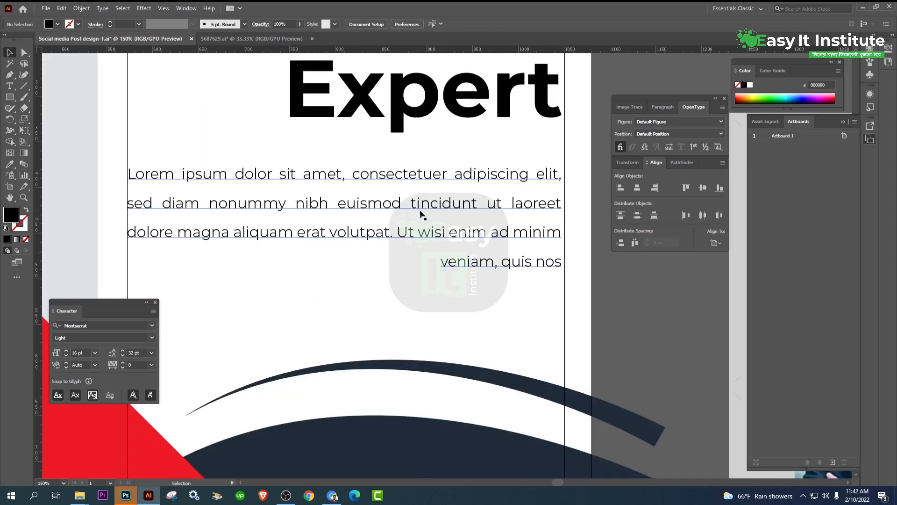
double_click(309, 211)
text(fdgdf)
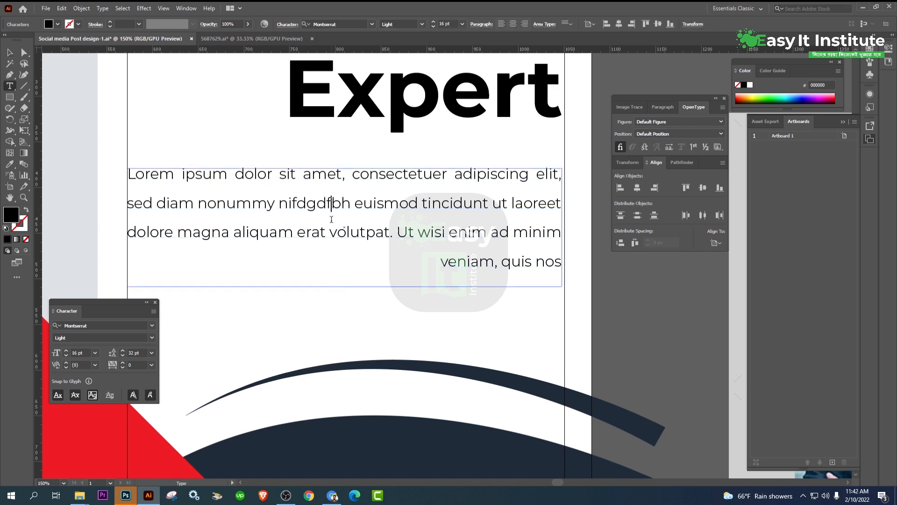
key(Escape)
click(420, 187)
text(d)
click(473, 181)
text(d)
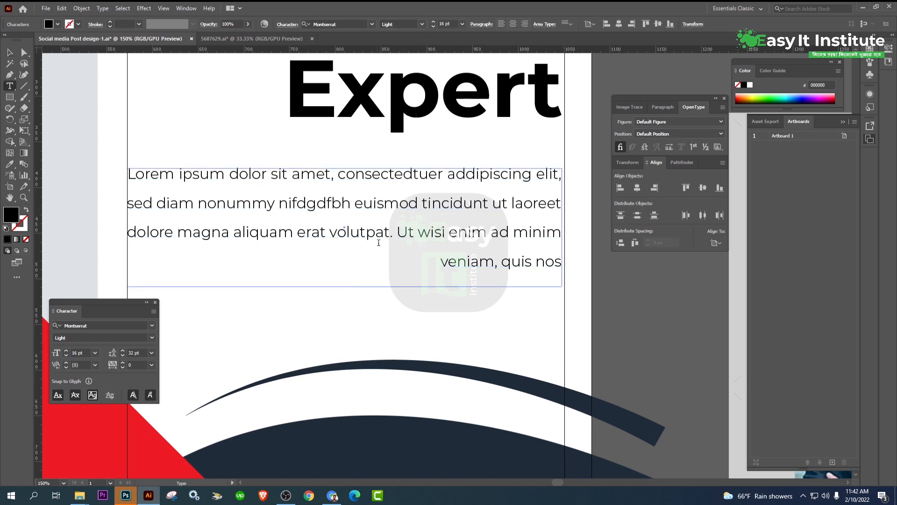
click(9, 53)
scroll(195, 195, down, 2)
click(436, 110)
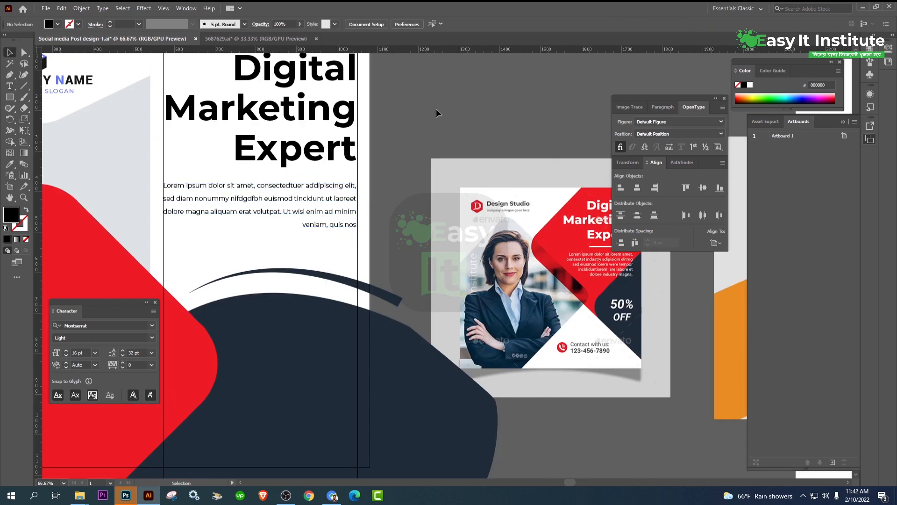
- Tighten the body paragraph's leading to 25 pt
scroll(199, 229, up, 1)
click(206, 183)
click(290, 29)
click(274, 68)
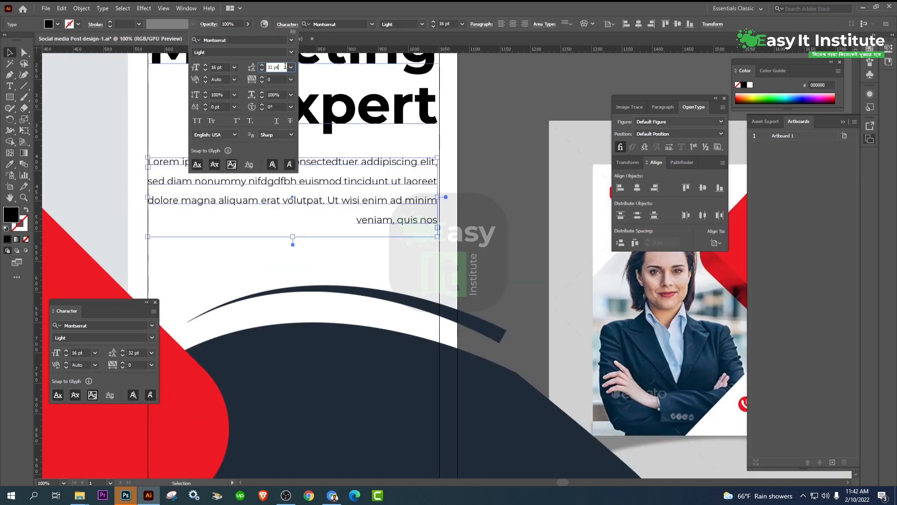
key(Down)
key(Down)
key(Down)
key(Down)
key(Down)
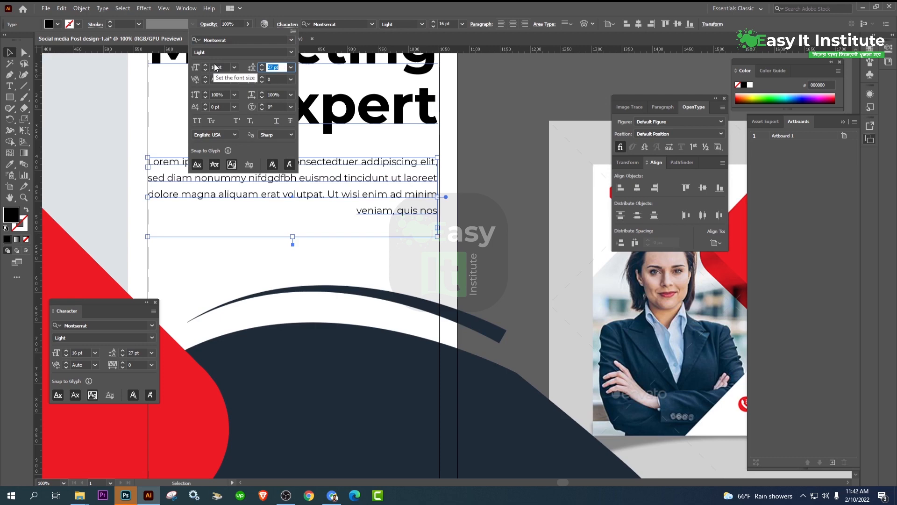
key(Down)
key(Down)
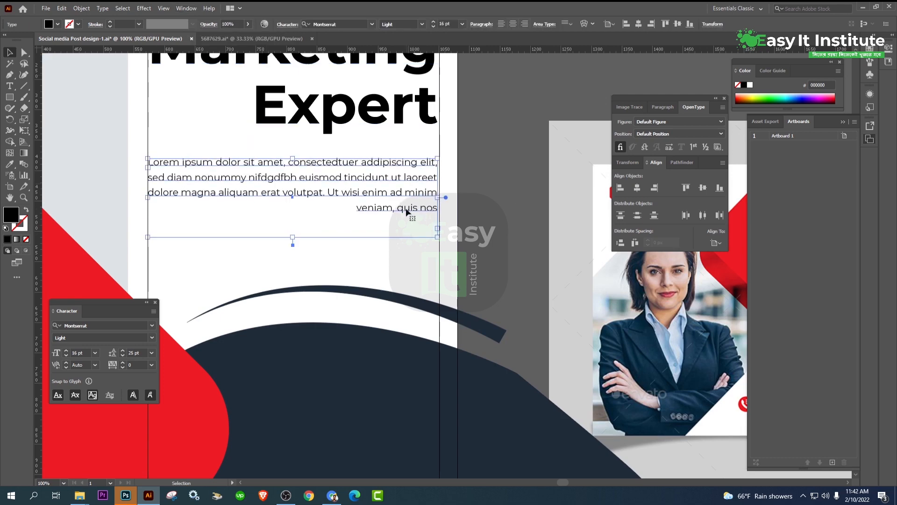
drag(408, 213, 408, 225)
click(447, 170)
- Delete the comma and space after "elit" at the end of the paragraph's first line
scroll(445, 170, up, 2)
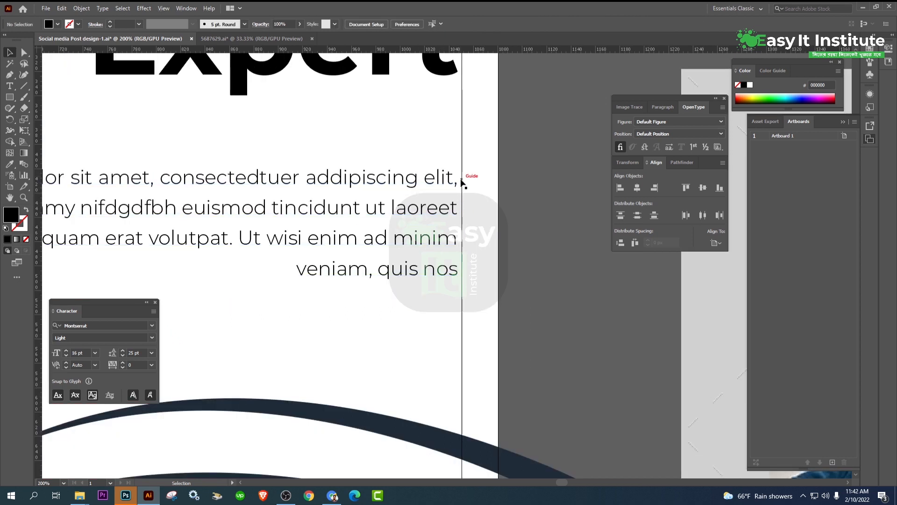
double_click(457, 182)
key(BackSpace)
key(BackSpace)
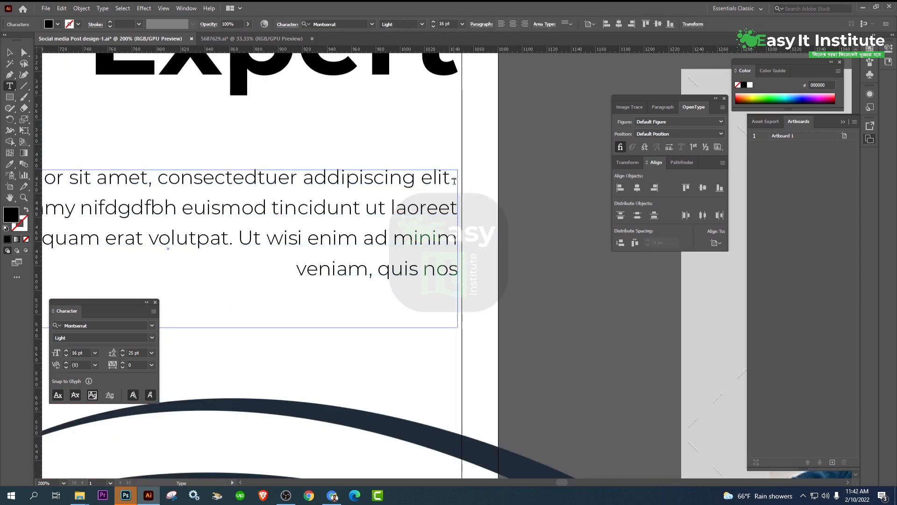
key(BackSpace)
click(11, 54)
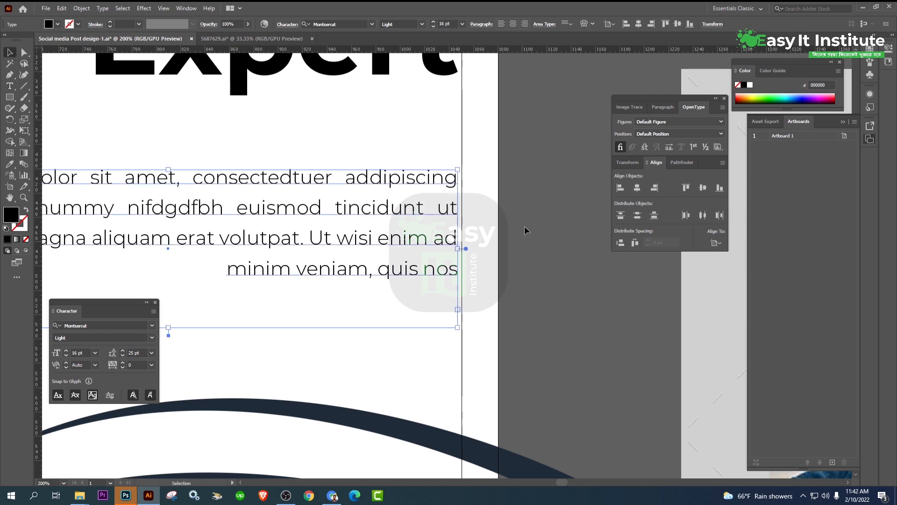
- Put the comma back after "elit" in the paragraph's first line and finish editing the text
scroll(533, 230, down, 1)
click(533, 231)
scroll(534, 231, down, 1)
scroll(360, 243, up, 1)
click(382, 239)
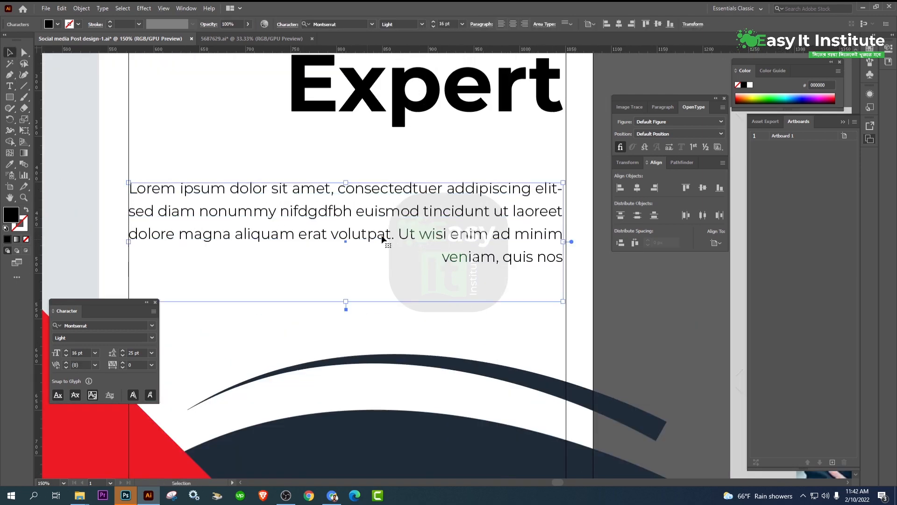
double_click(548, 191)
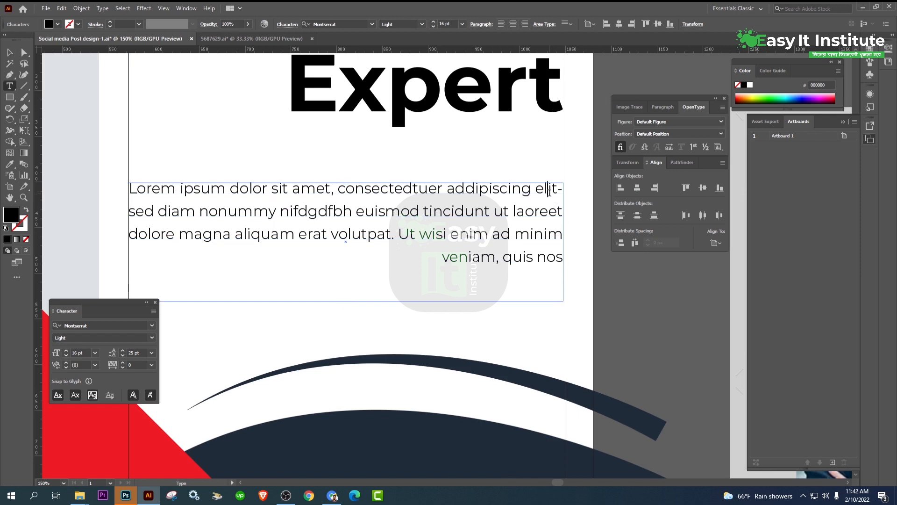
text(g)
key(BackSpace)
key(BackSpace)
text(,)
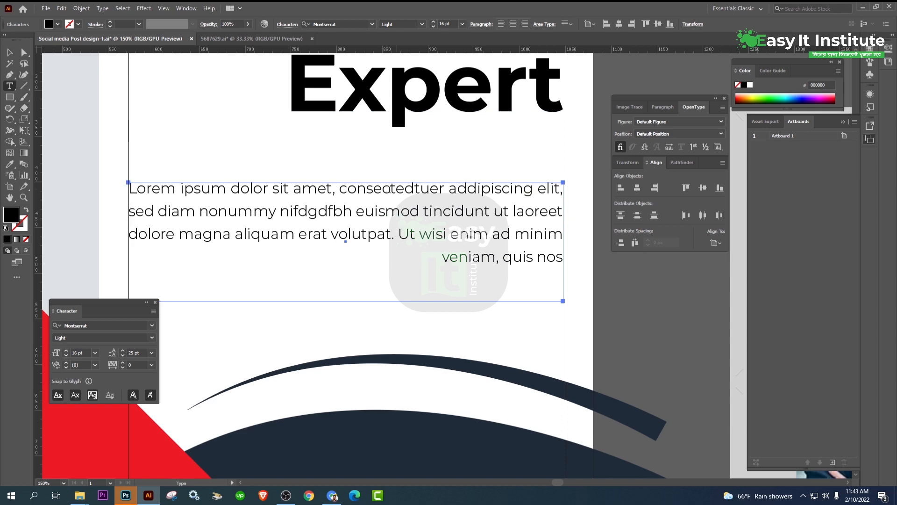
scroll(387, 191, down, 3)
ctrl+click(83, 110)
click(9, 53)
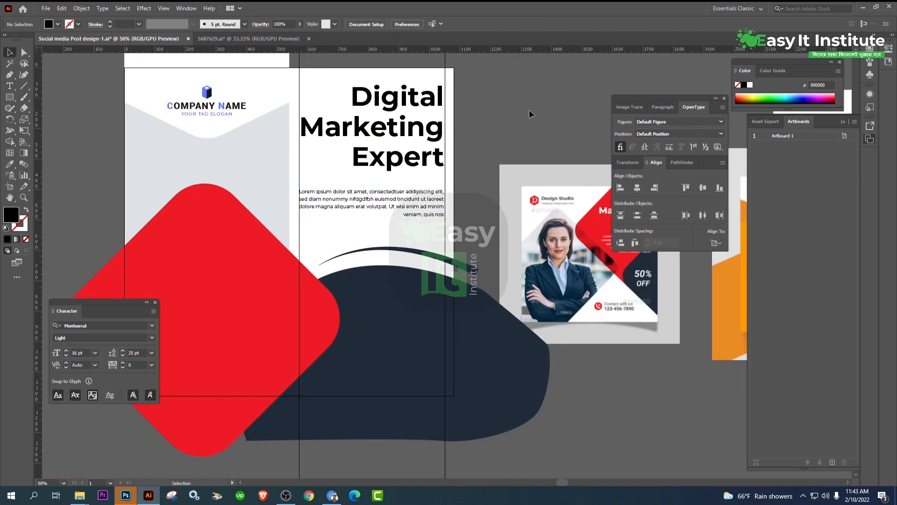
- Save the social media post document
scroll(368, 218, up, 3)
scroll(368, 218, right, 2)
drag(453, 241, 434, 278)
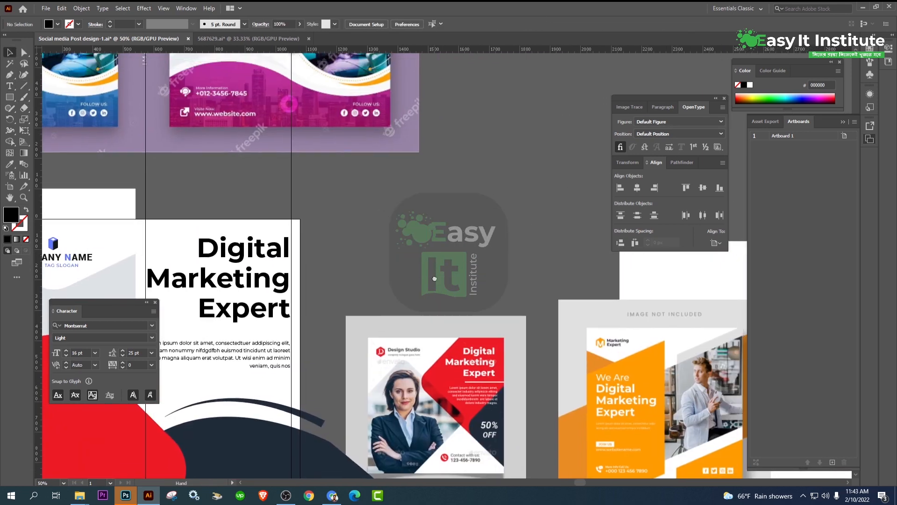
drag(377, 311, 391, 280)
click(391, 282)
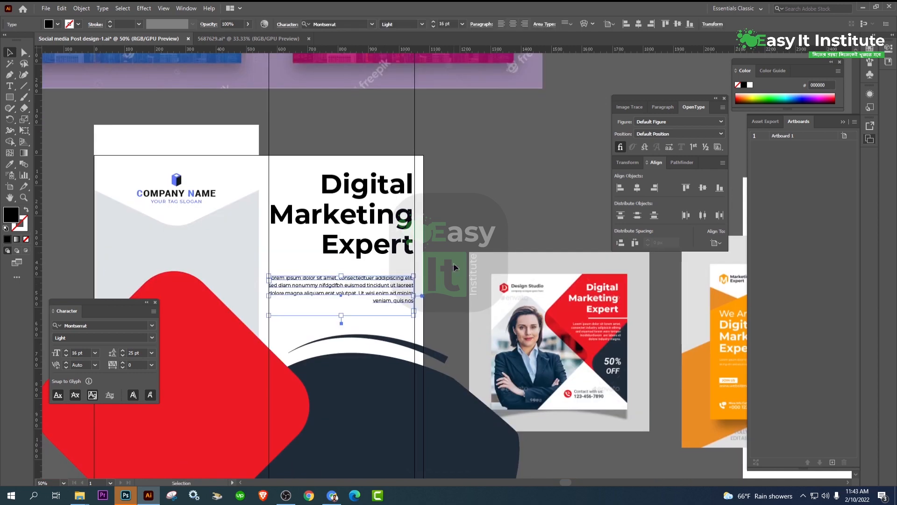
click(481, 204)
scroll(418, 174, down, 4)
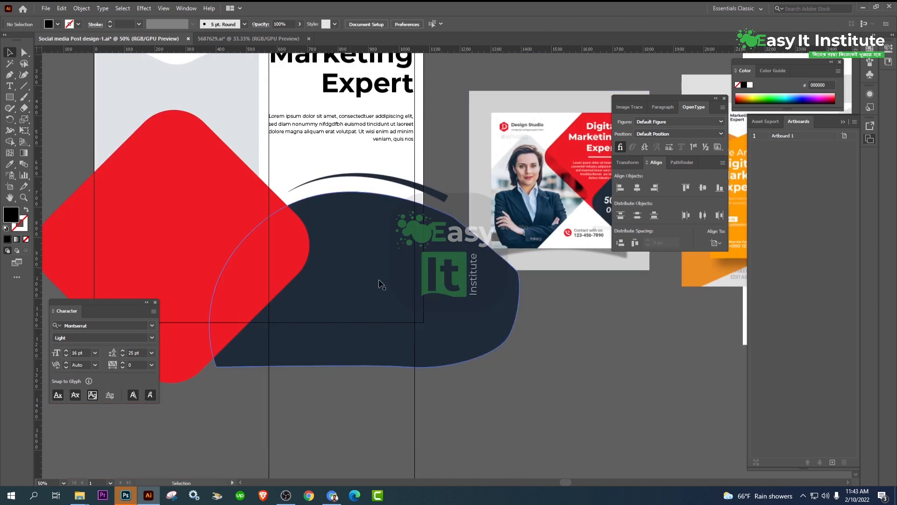
drag(581, 304, 512, 364)
scroll(525, 361, down, 1)
key(ctrl+s)
- Examine the contact and footer details on the blue, pink, red and orange reference posts
scroll(533, 317, up, 3)
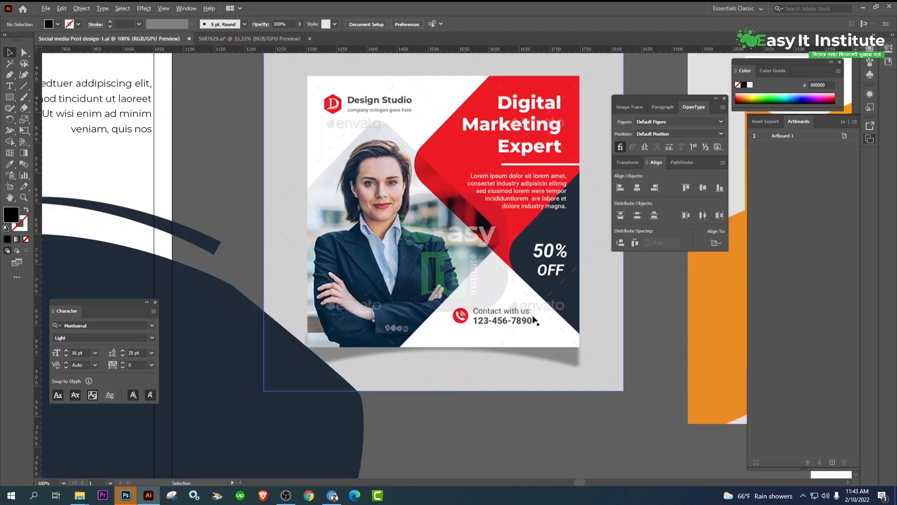
scroll(534, 320, down, 4)
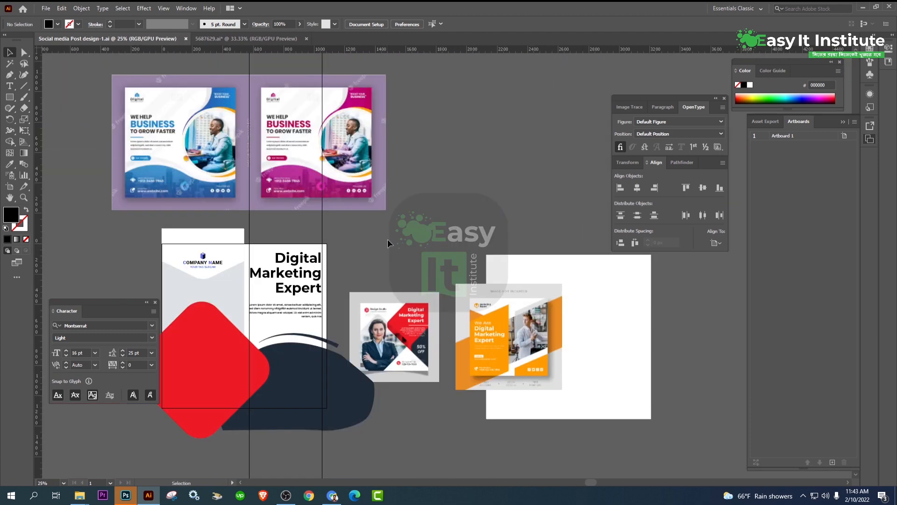
scroll(387, 240, up, 3)
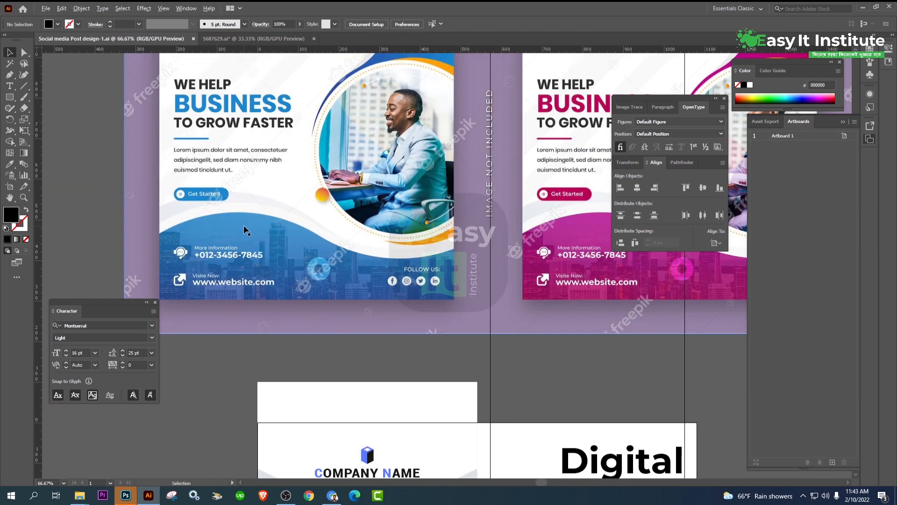
scroll(243, 228, down, 2)
scroll(448, 245, up, 2)
scroll(447, 245, down, 4)
scroll(676, 402, up, 4)
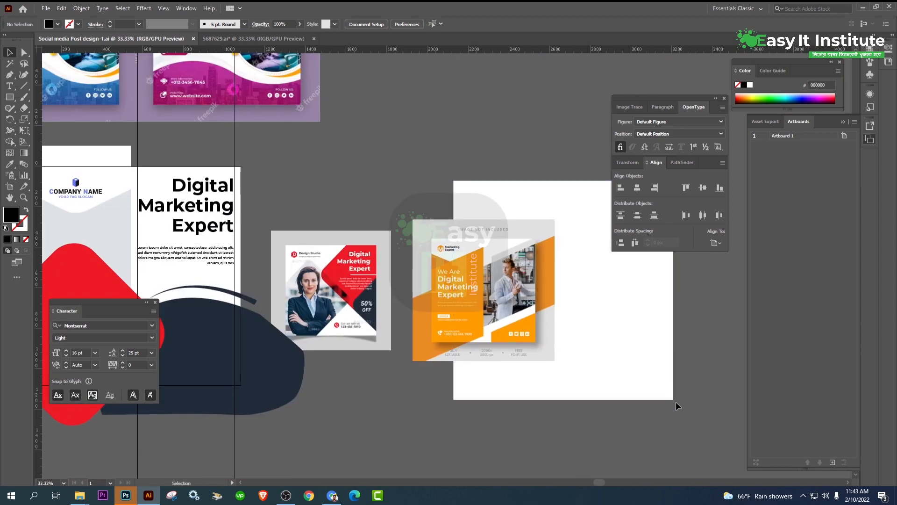
drag(434, 334, 551, 311)
scroll(334, 251, up, 3)
scroll(334, 251, down, 3)
drag(334, 251, 477, 259)
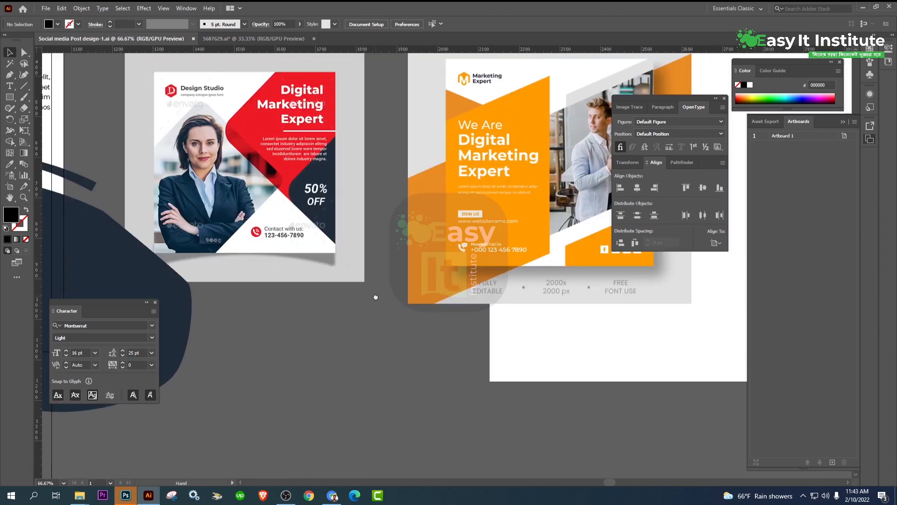
- Add the text "Contact with us:" on the empty canvas below the red reference post
scroll(283, 254, up, 3)
drag(284, 253, 403, 193)
key(t)
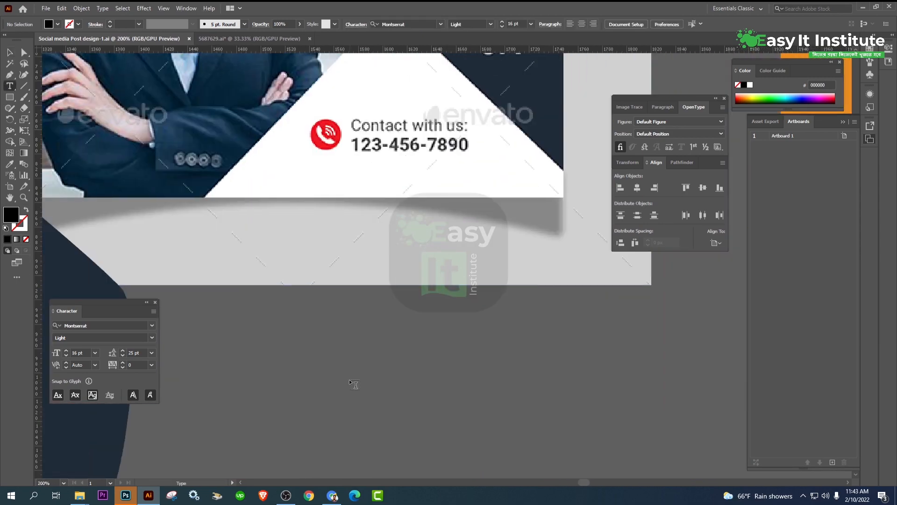
click(345, 356)
text(Contact with)
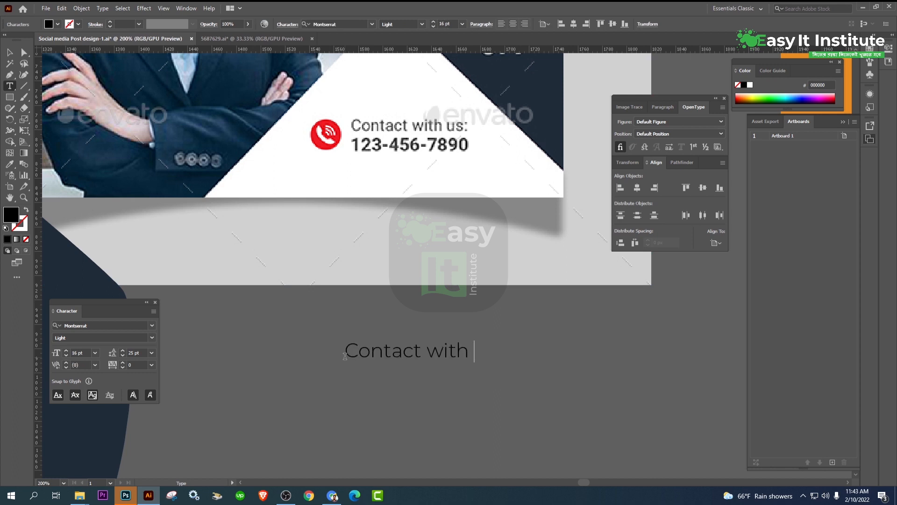
text(:)
click(10, 52)
click(599, 405)
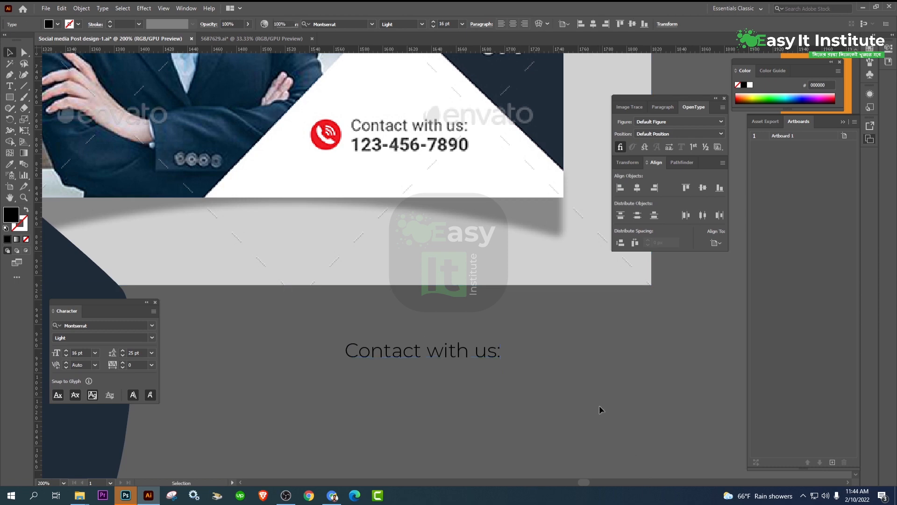
- Duplicate the "Contact with us:" line directly below itself and replace the copy's text with the sample phone number
drag(531, 369, 522, 392)
drag(396, 376, 394, 402)
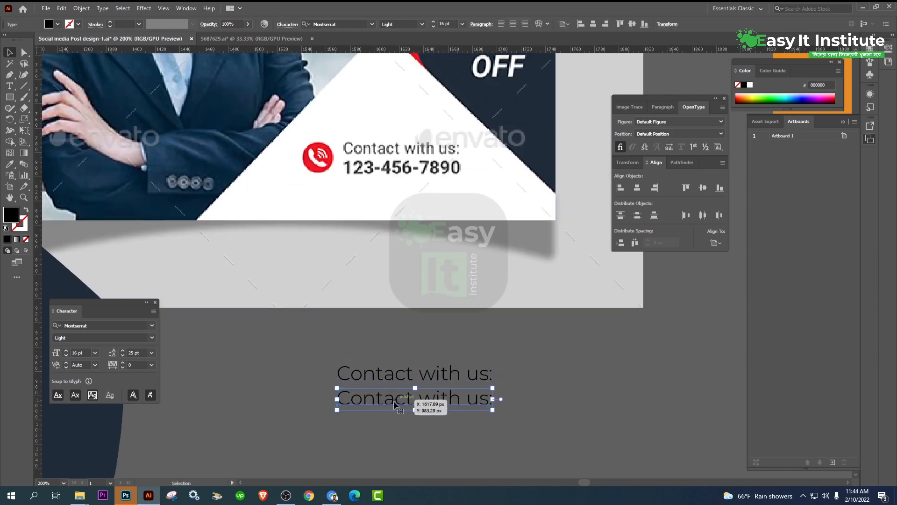
double_click(394, 402)
key(ctrl+a)
text(123)
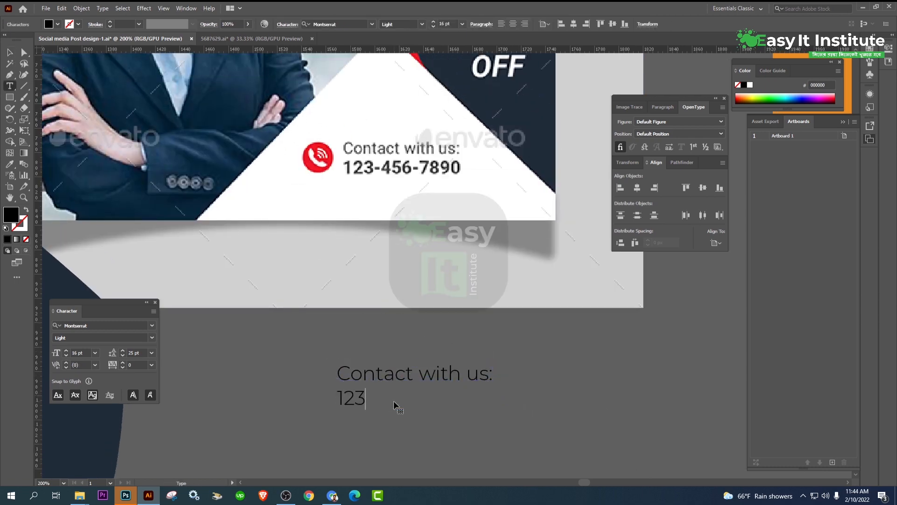
text(-456-7890-)
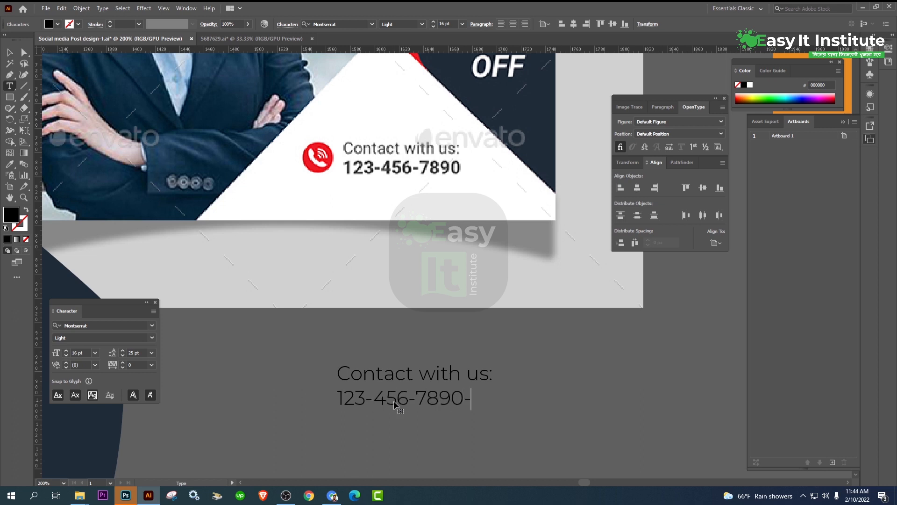
key(BackSpace)
key(Escape)
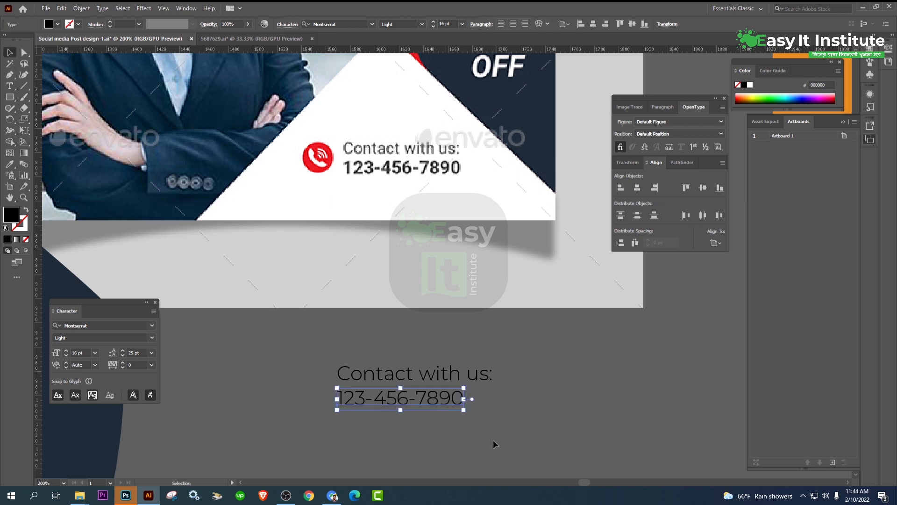
- Reposition the phone number under the start of "Contact with us:" and insert two extra digits to widen it
drag(439, 398, 459, 398)
click(435, 446)
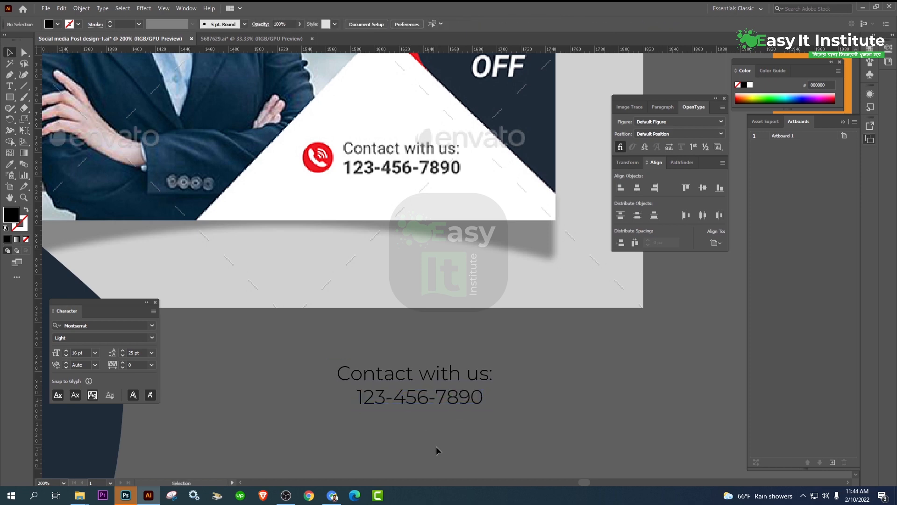
drag(358, 407, 339, 409)
double_click(358, 404)
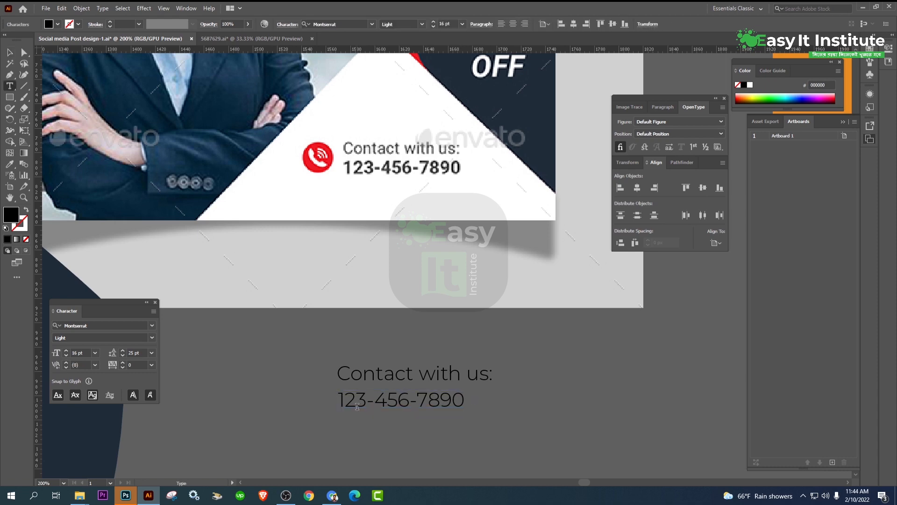
text(0)
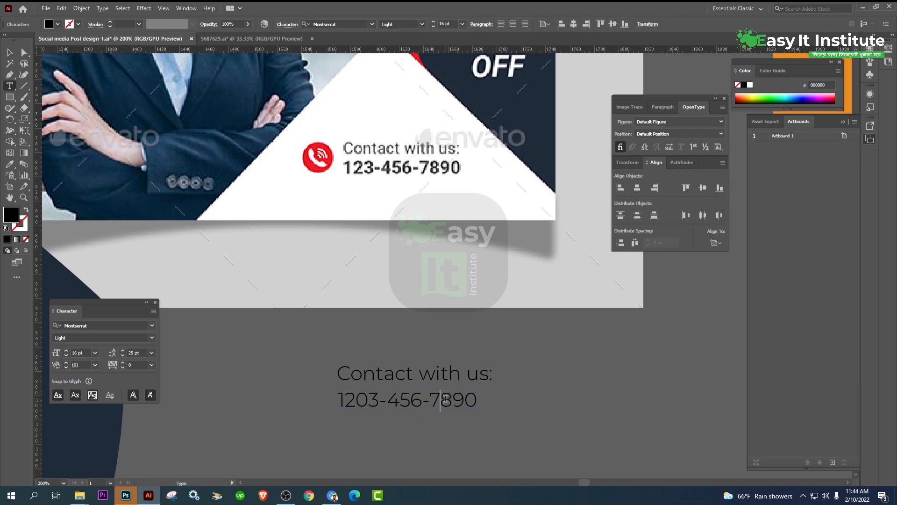
key(Escape)
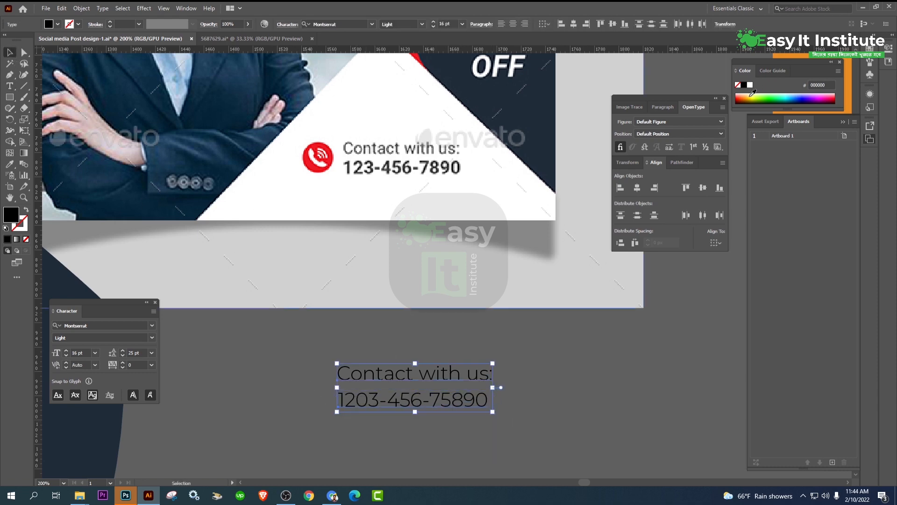
- Align the phone number with the left edge of the "Contact with us:" line
click(636, 189)
click(549, 371)
drag(550, 371, 553, 339)
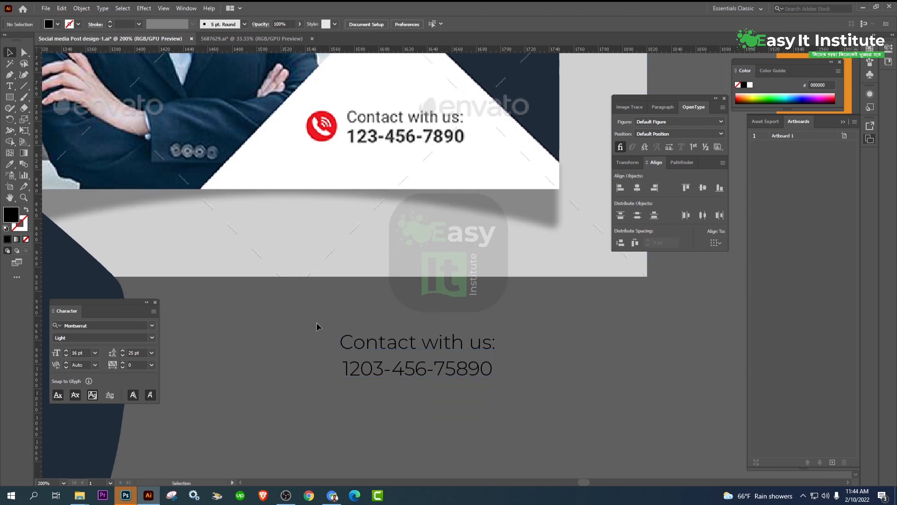
drag(316, 322, 420, 385)
click(573, 350)
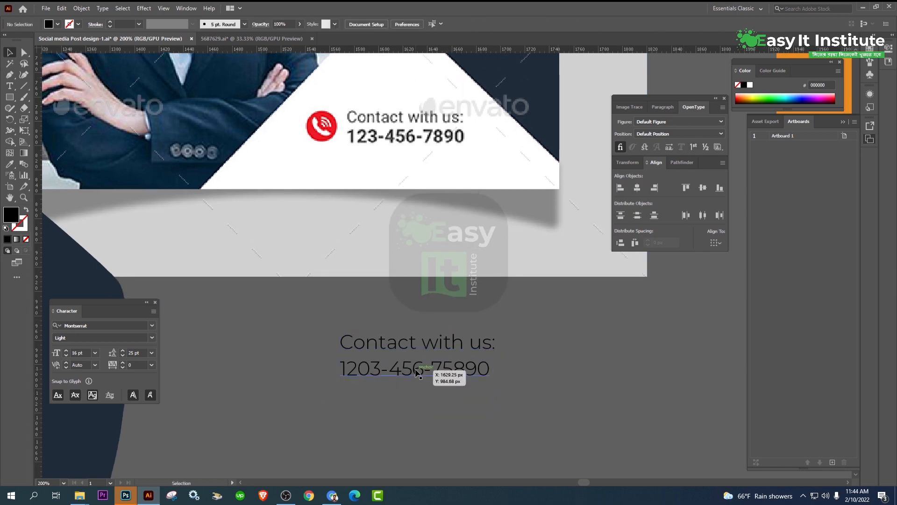
- Set the phone number's font style to SemiBold and move it slightly closer to "Contact with us:"
click(436, 373)
click(422, 24)
click(404, 158)
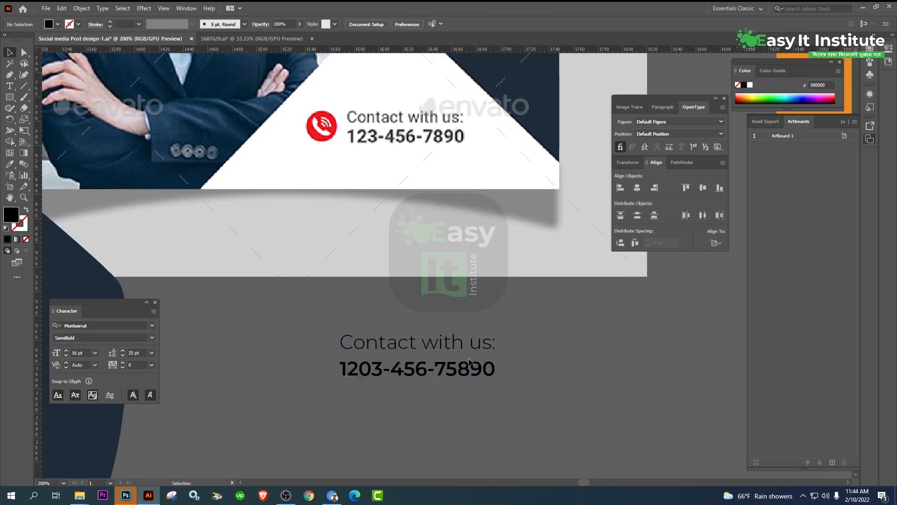
click(418, 407)
scroll(544, 360, down, 1)
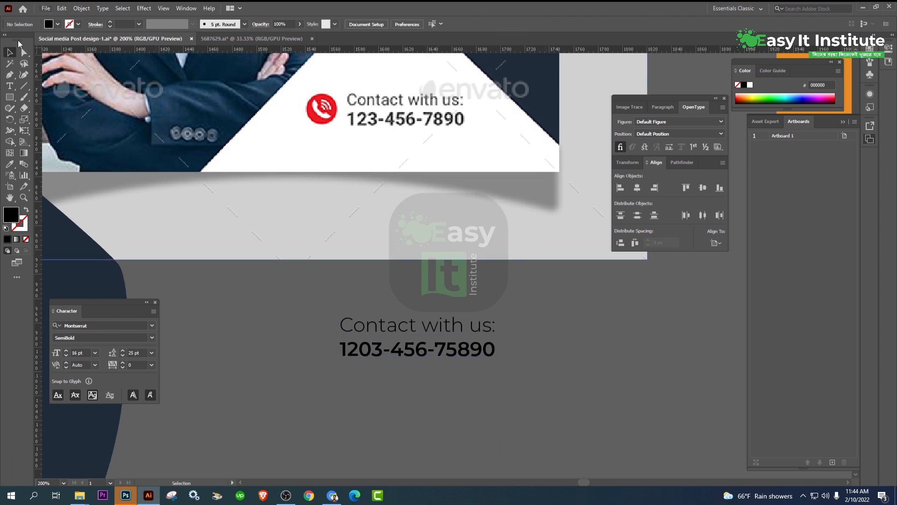
- Switch to File Explorer's 2. download window and open the Graphic Design (D:) drive
mouse_move(79, 494)
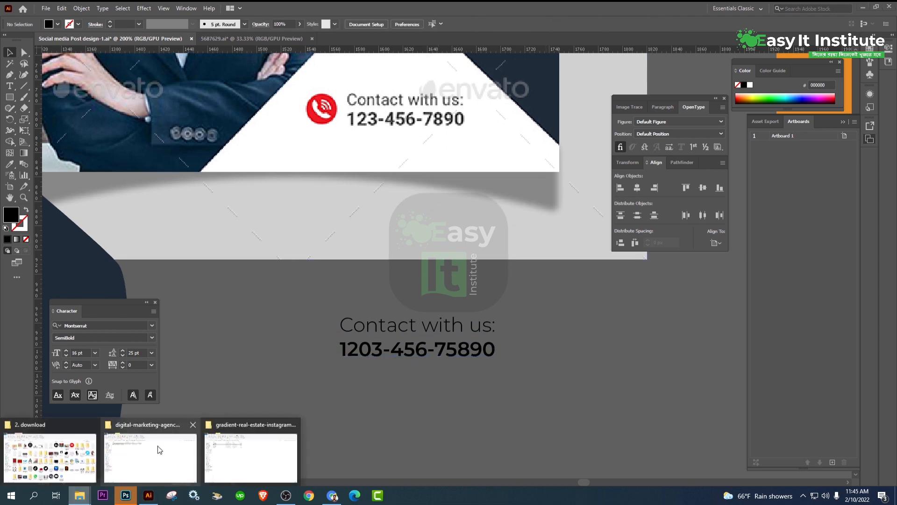
click(51, 449)
click(46, 330)
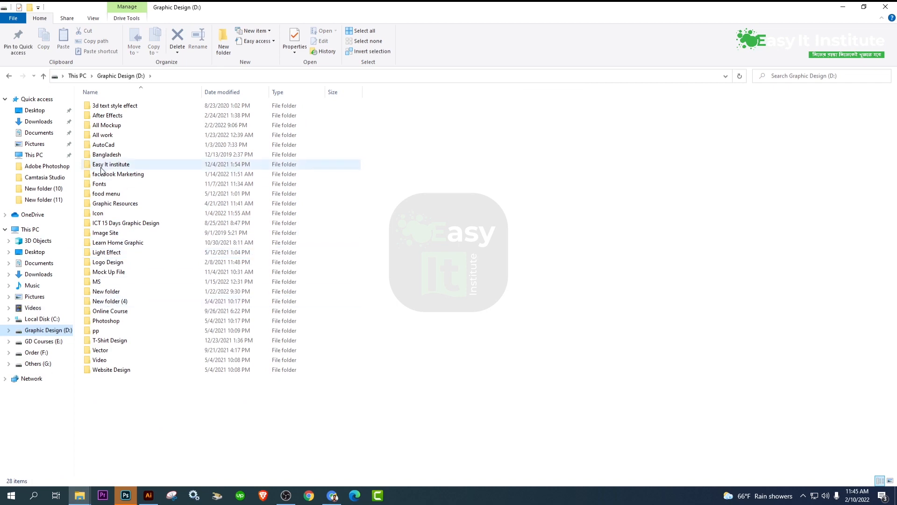
- Open the Icon folder and load the All icon Files EPS document in Illustrator
double_click(180, 213)
click(179, 204)
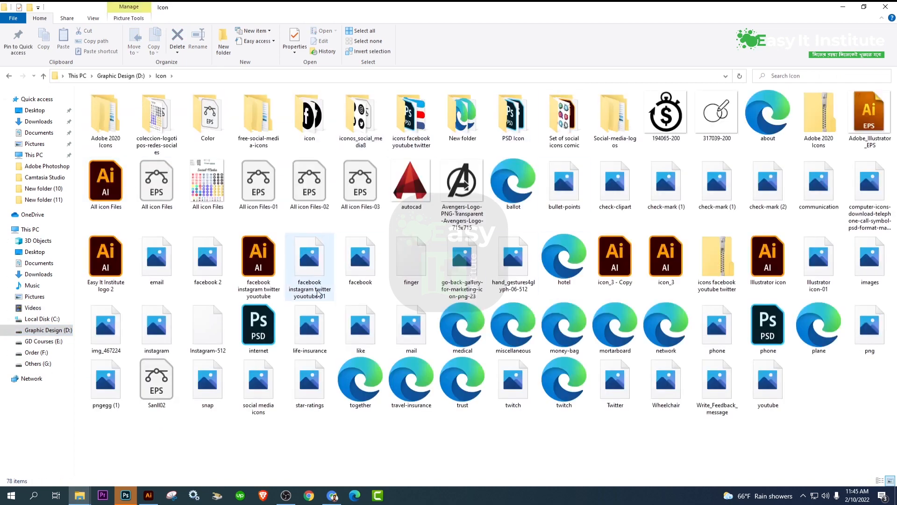
double_click(179, 204)
scroll(363, 237, down, 2)
drag(178, 363, 231, 340)
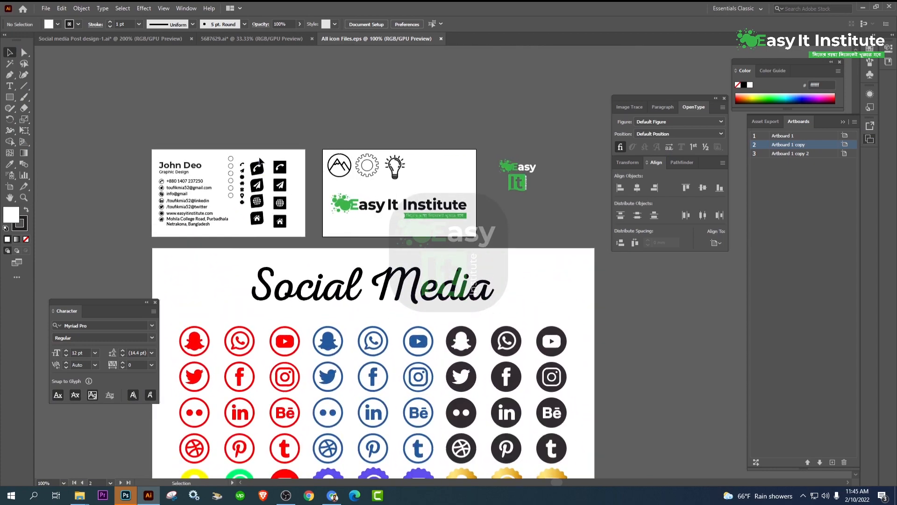
scroll(242, 178, up, 3)
drag(175, 184, 330, 239)
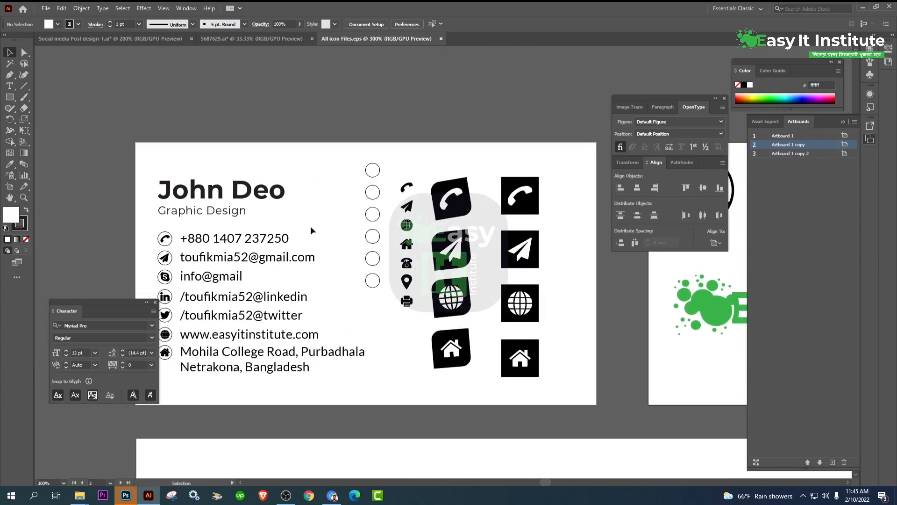
- Copy the square black phone icon into Social media Post design-1 and place it beside the contact text
drag(482, 146, 302, 179)
drag(324, 208, 350, 364)
click(340, 373)
drag(331, 362, 285, 334)
click(290, 369)
drag(290, 345, 322, 321)
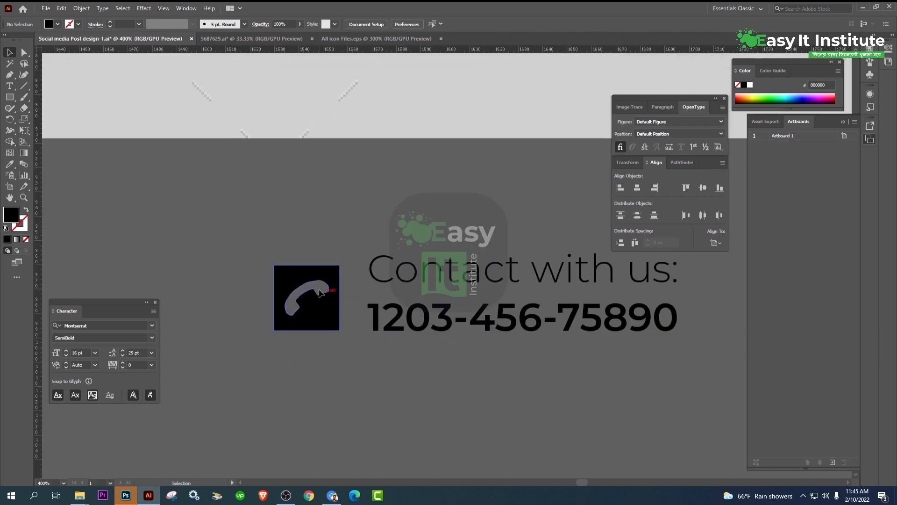
- Round the corners of the phone icon's square to a radius of about 4.4 px
click(323, 316)
click(23, 52)
click(282, 272)
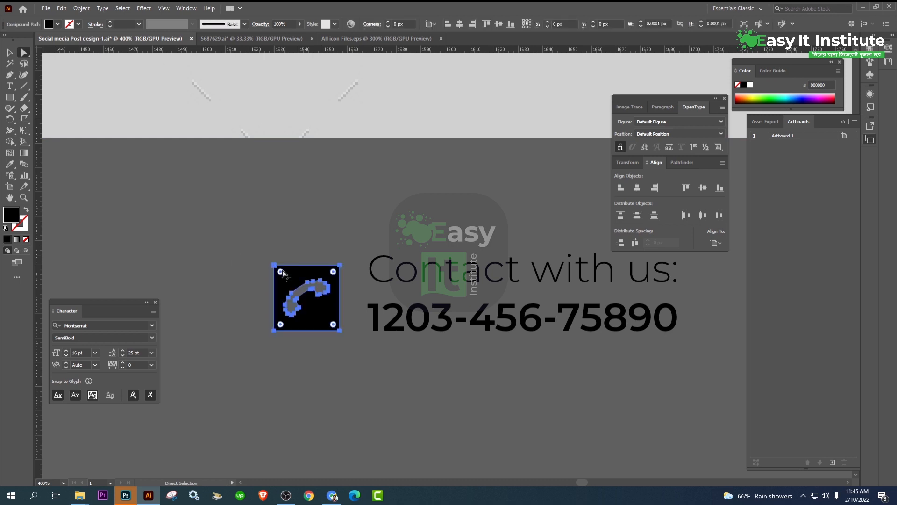
drag(281, 272, 308, 300)
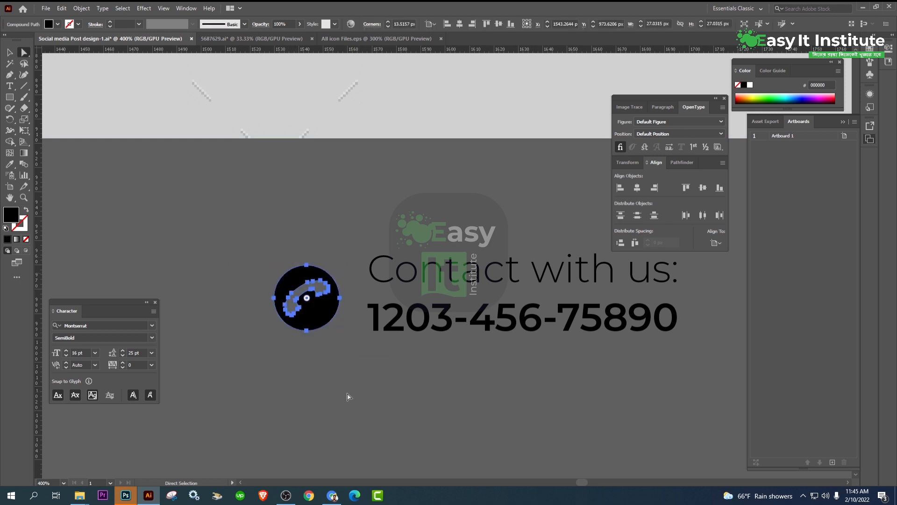
click(328, 395)
key(ctrl+z)
drag(282, 272, 289, 280)
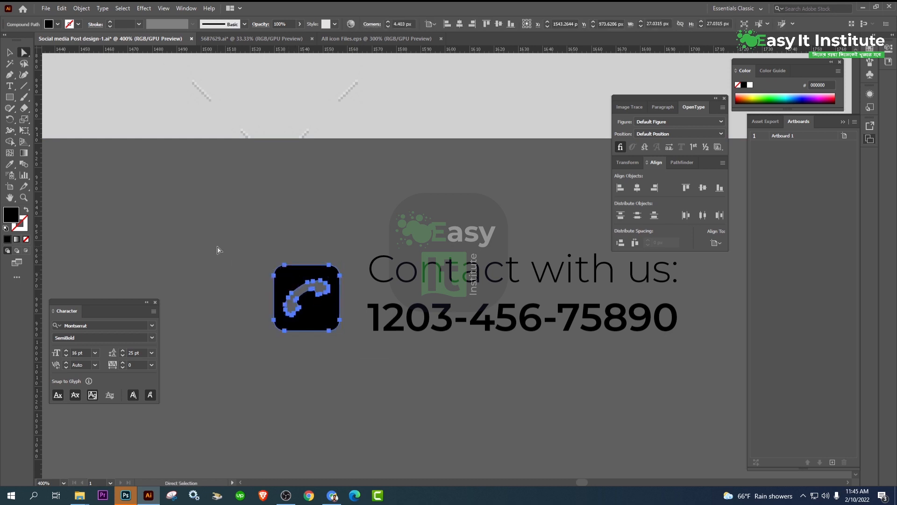
click(217, 249)
click(10, 52)
- Move both contact text lines closer to the phone icon
scroll(163, 192, down, 3)
drag(243, 176, 272, 227)
click(310, 289)
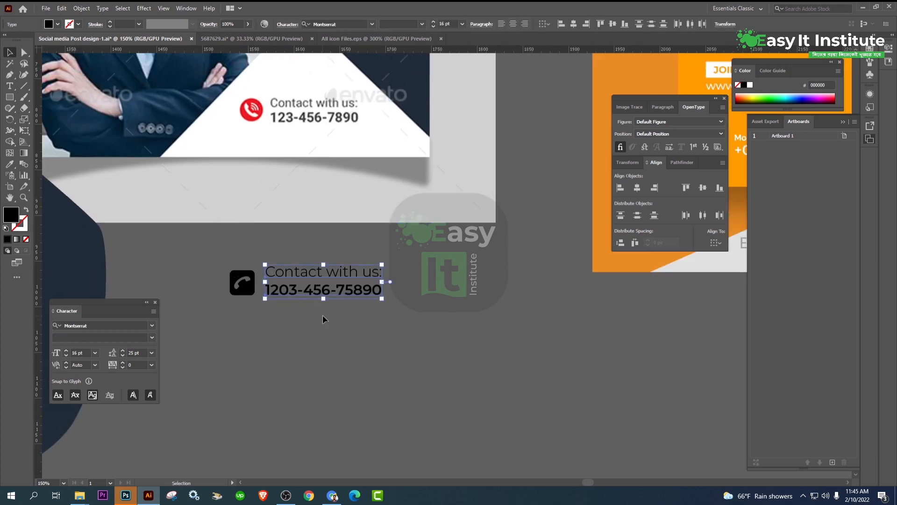
key(Left)
key(Left)
key(Left)
click(266, 333)
- Nudge the phone icon slightly to the left
scroll(231, 300, up, 3)
click(269, 277)
drag(296, 287, 304, 294)
click(284, 173)
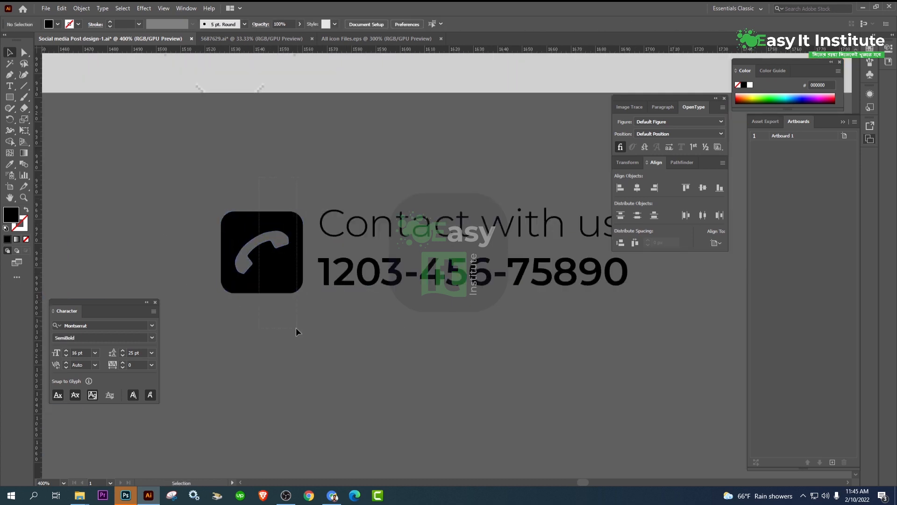
drag(296, 328, 299, 334)
key(Left)
key(Left)
- Nudge the contact text left and slightly down to balance it against the phone icon
drag(293, 183, 409, 349)
drag(347, 183, 426, 342)
key(Left)
key(Left)
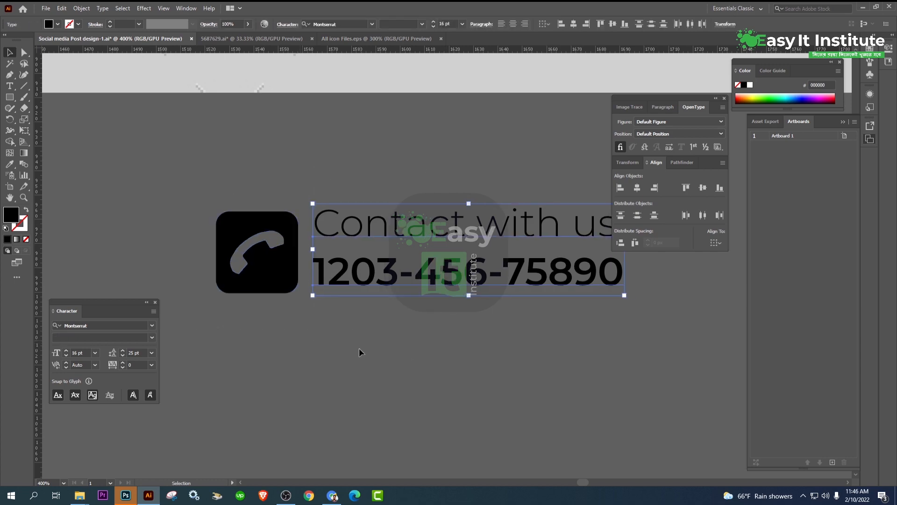
key(Down)
key(Down)
key(Right)
- Group the phone icon with the contact text and move the group onto the navy shape
drag(286, 183, 495, 346)
scroll(495, 347, down, 3)
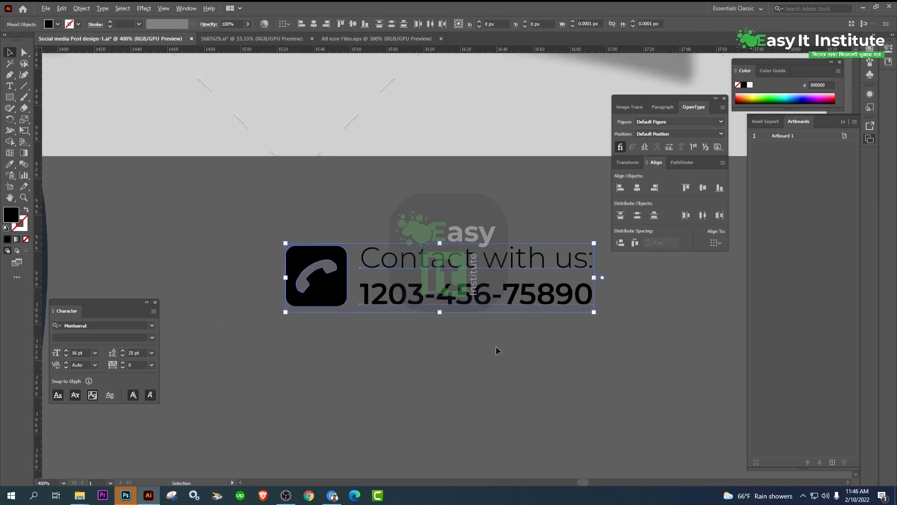
key(ctrl+g)
scroll(469, 293, down, 2)
drag(469, 304, 343, 298)
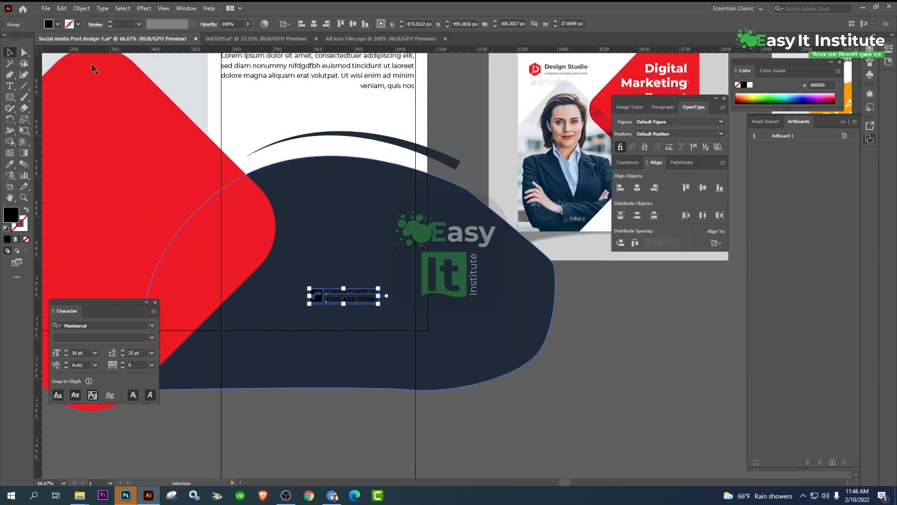
- Fill the contact group with white and shift it right toward the vertical guide on the navy shape
click(58, 24)
click(18, 41)
scroll(355, 303, up, 2)
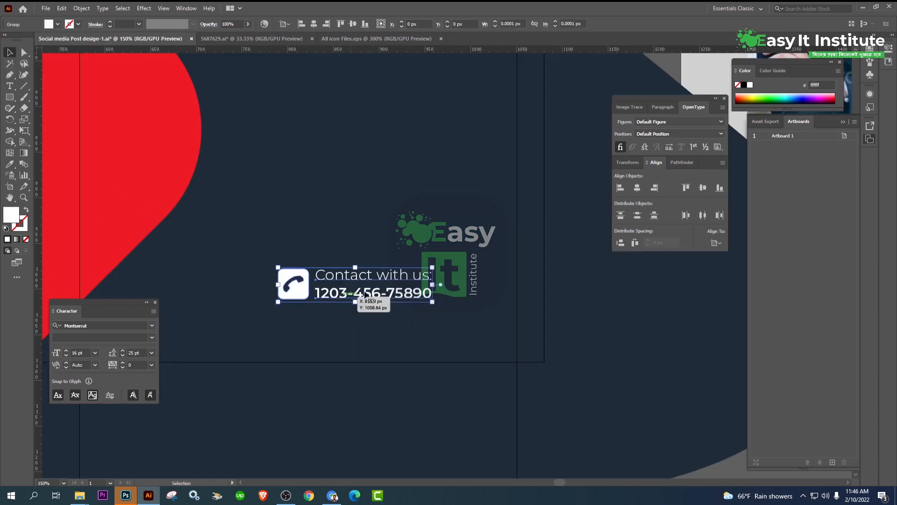
drag(431, 304, 474, 316)
drag(362, 267, 375, 174)
scroll(367, 200, down, 3)
- Draw a white rectangle about 104 x 36 px in the empty area below the orange reference post
click(618, 271)
drag(618, 271, 538, 307)
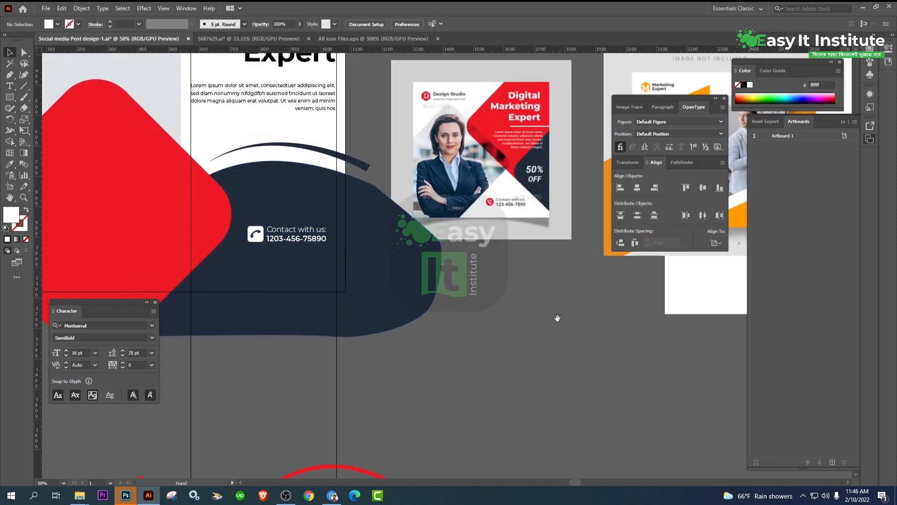
drag(636, 194, 339, 304)
scroll(340, 305, up, 1)
drag(408, 348, 416, 137)
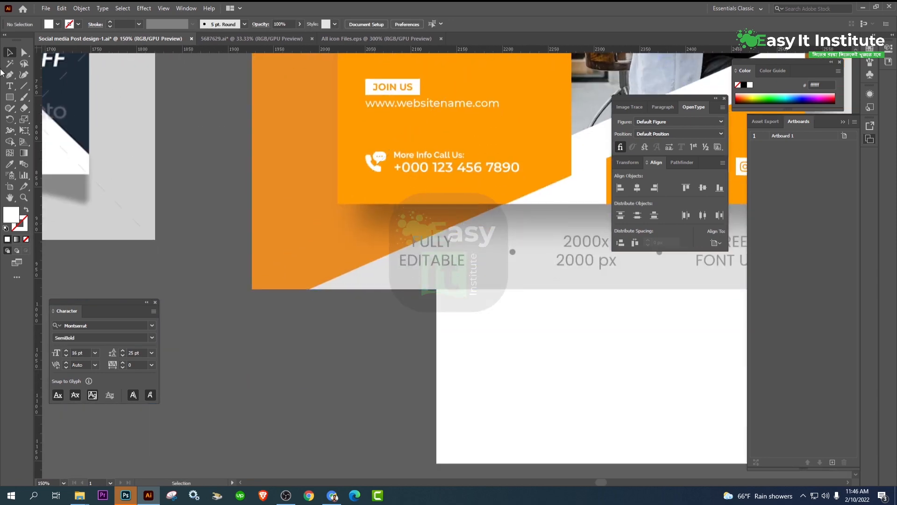
drag(298, 373, 352, 387)
- Add the text "join us" above the white rectangle and change its case to uppercase
click(9, 86)
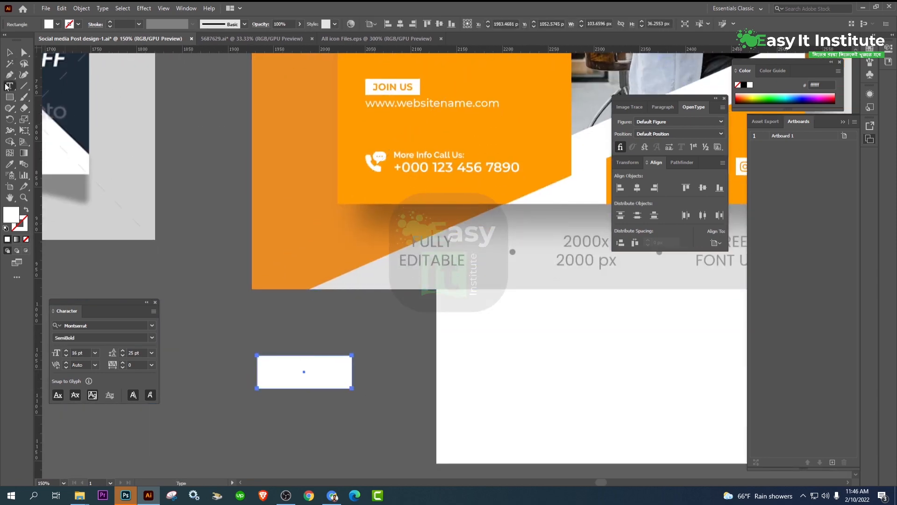
click(242, 330)
key(BackSpace)
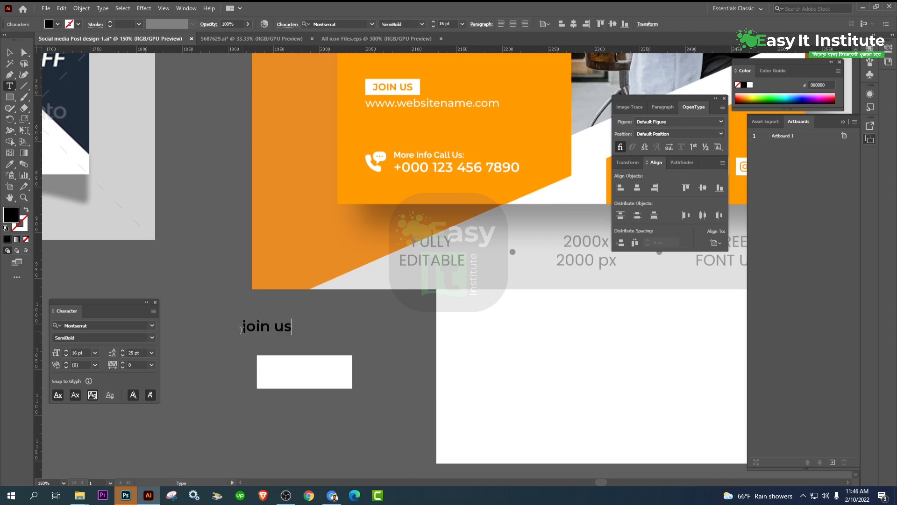
click(10, 51)
click(102, 8)
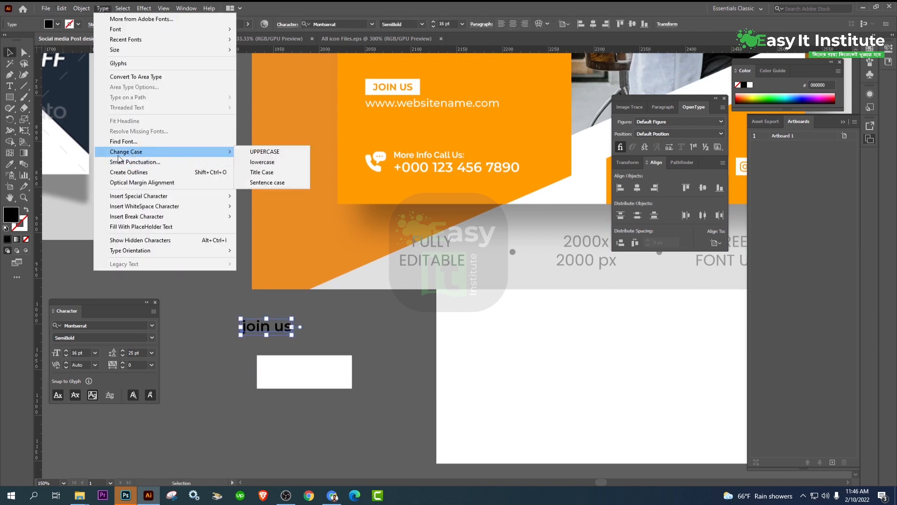
click(255, 151)
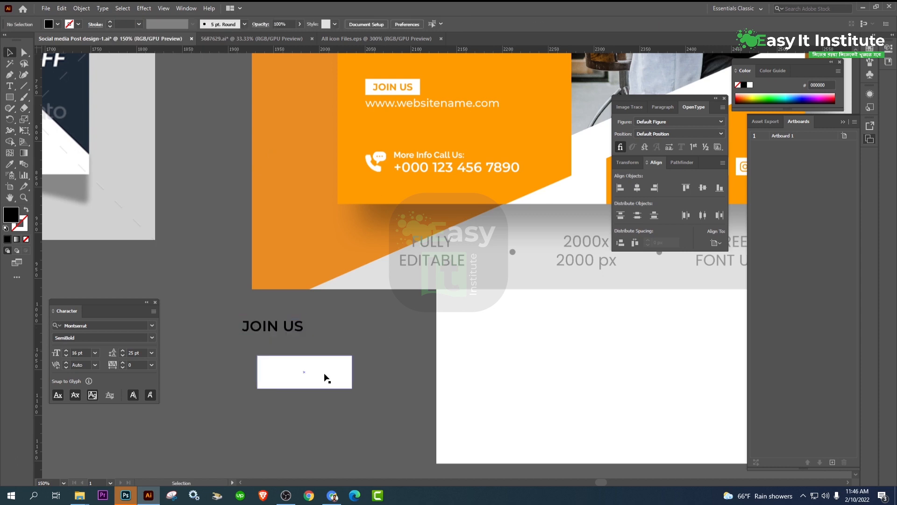
- Place the JOIN US text over the white rectangle and centre the two horizontally and vertically
drag(298, 327, 302, 371)
scroll(303, 380, up, 3)
drag(326, 403, 464, 342)
shift+click(558, 309)
drag(579, 301, 449, 230)
click(638, 188)
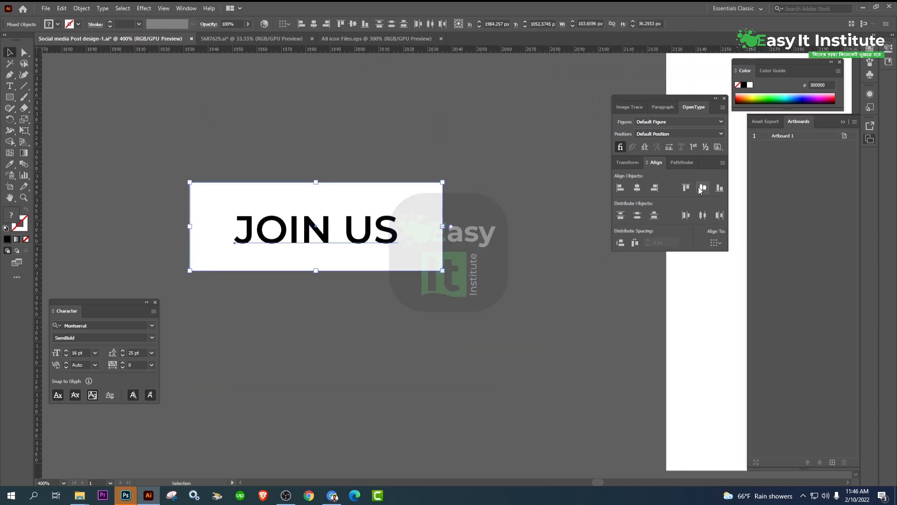
click(701, 189)
- Shrink the rectangle behind JOIN US to about 92 x 29 px and fully round its corners
click(177, 237)
click(192, 236)
drag(190, 228, 204, 229)
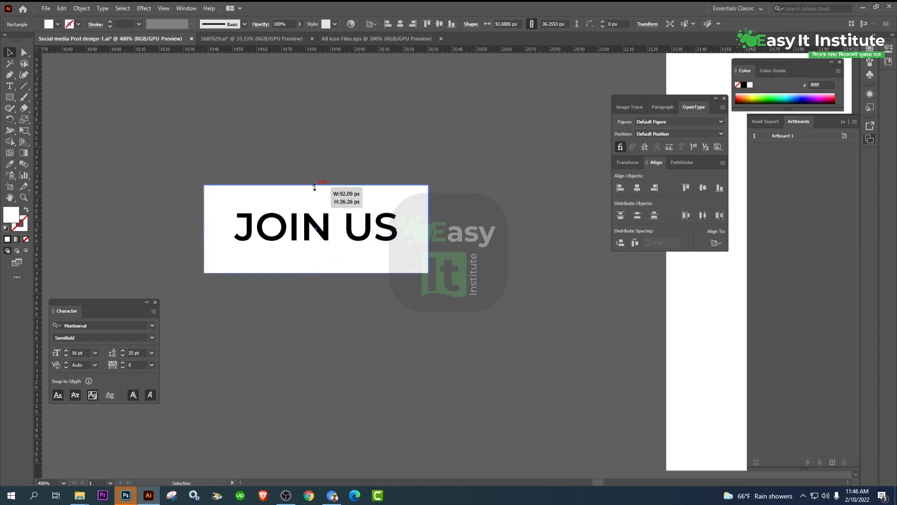
drag(315, 187, 315, 195)
drag(226, 205, 347, 250)
click(430, 351)
- Move the JOIN US button onto the navy shape below the phone number, in line with its right end
drag(216, 275, 306, 202)
scroll(398, 332, down, 3)
drag(367, 356, 546, 315)
scroll(591, 243, down, 3)
drag(545, 271, 236, 248)
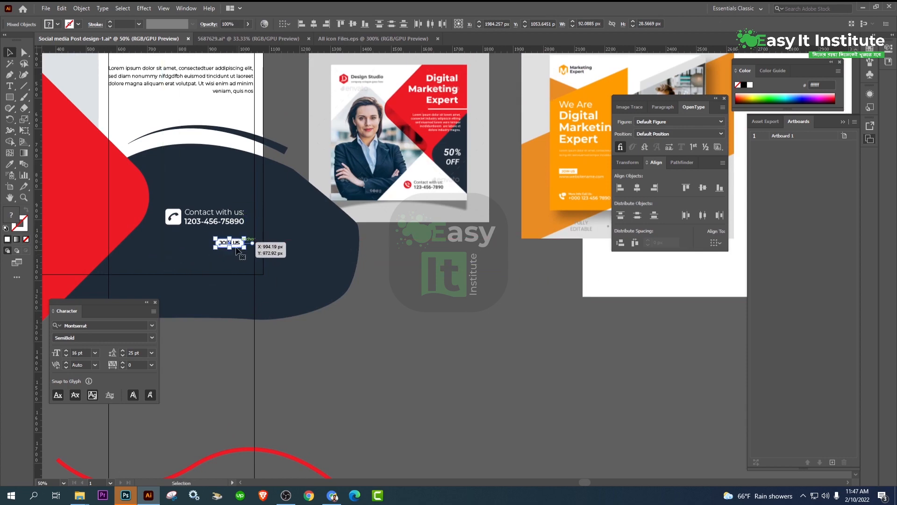
scroll(229, 284, up, 2)
click(559, 351)
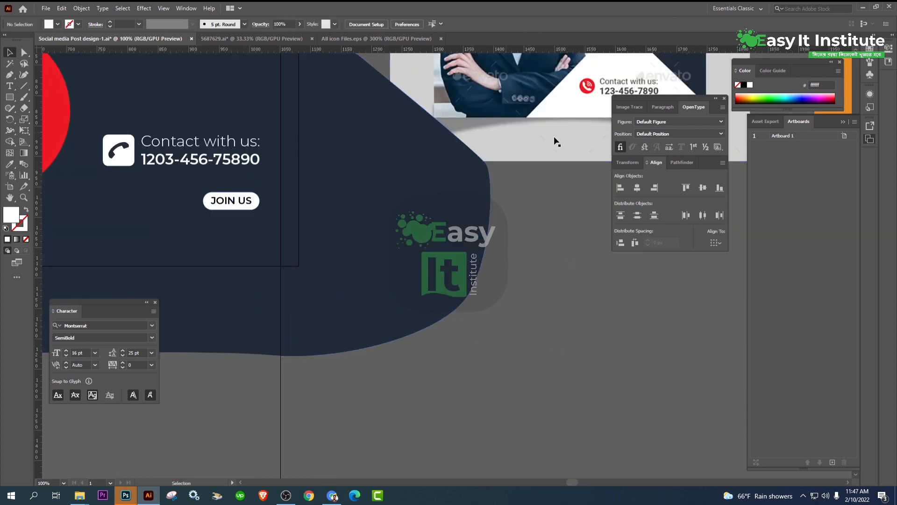
scroll(530, 309, down, 1)
drag(526, 314, 520, 270)
scroll(281, 185, up, 1)
key(t)
click(250, 241)
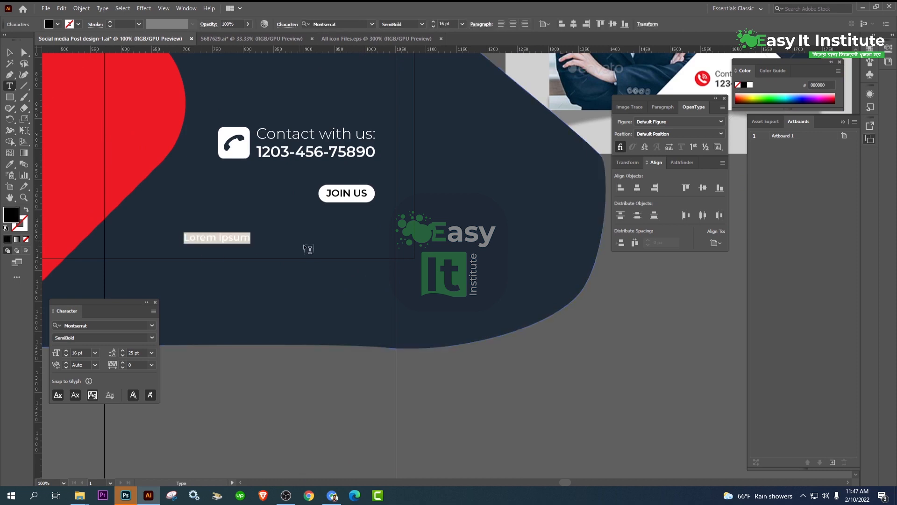
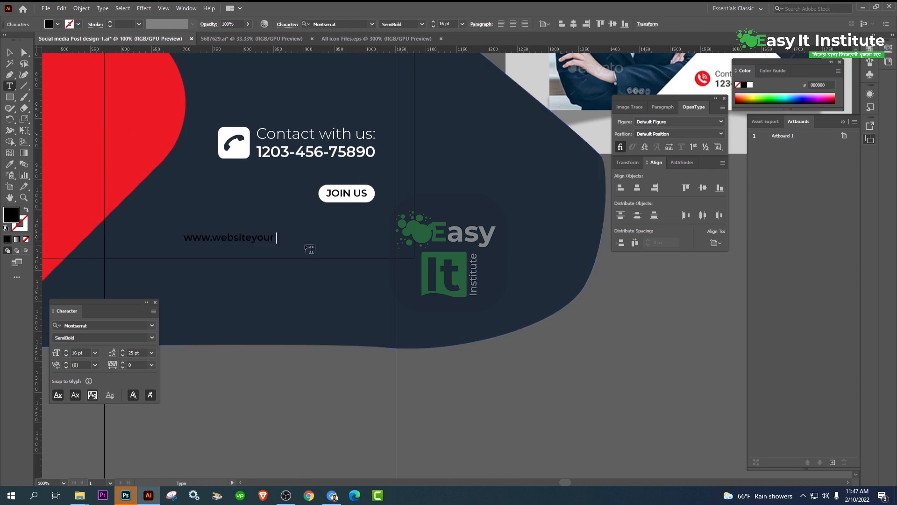
click(10, 52)
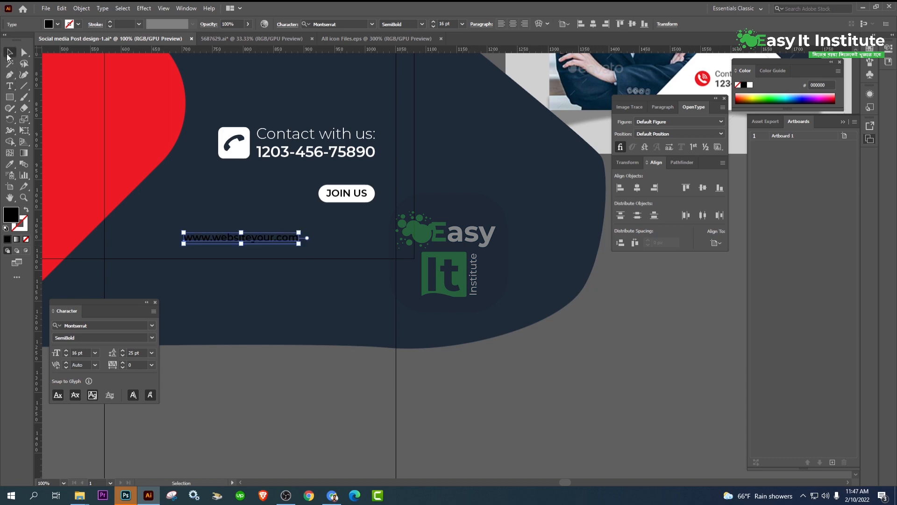
- Match the website text to the "Contact with us:" style and position it directly below the JOIN US button
click(339, 129)
click(13, 51)
scroll(332, 232, up, 3)
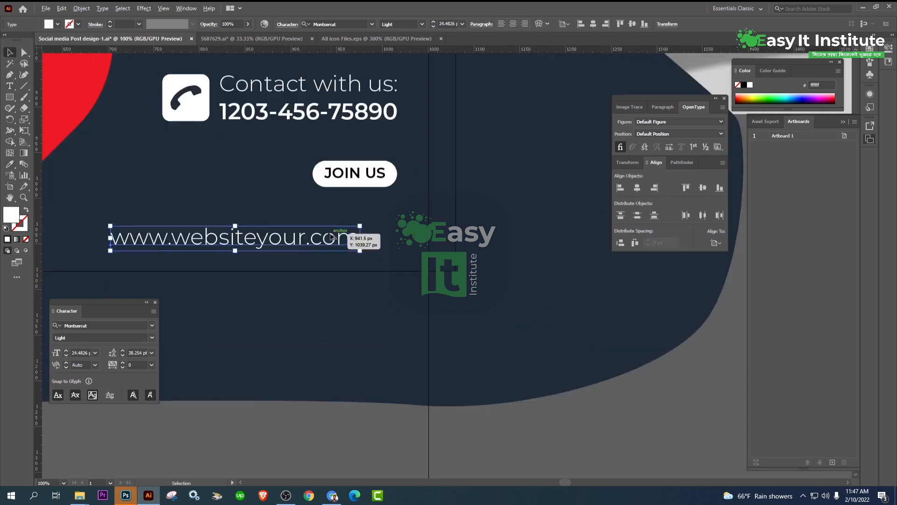
drag(333, 234, 406, 172)
scroll(410, 184, down, 4)
click(527, 299)
- Save the social media post document
scroll(527, 299, down, 2)
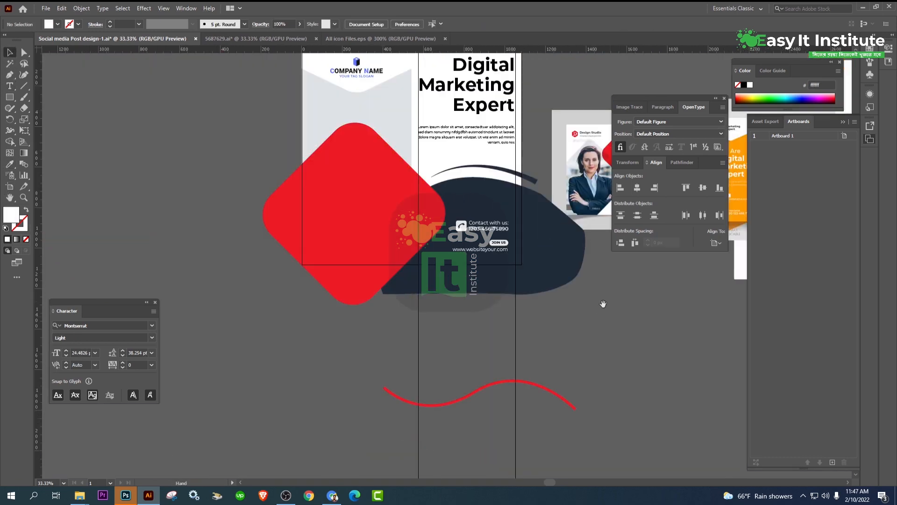
scroll(420, 355, right, 5)
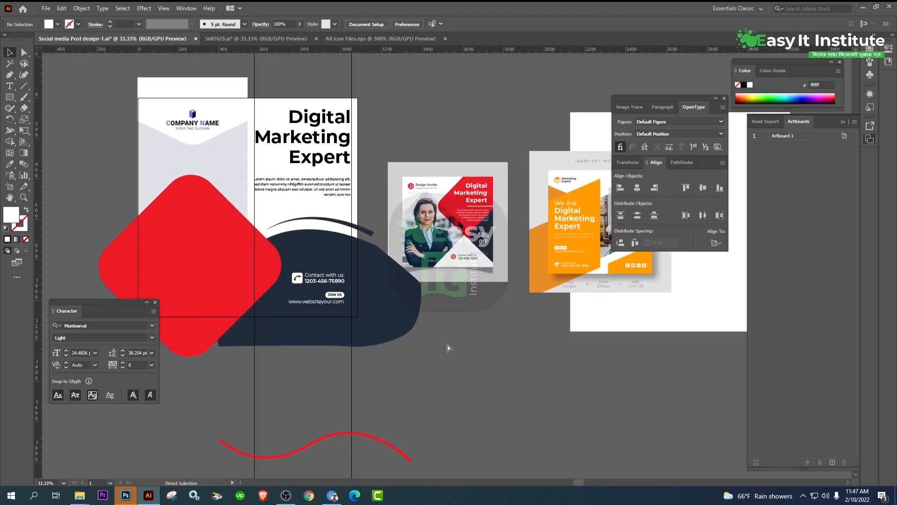
key(ctrl+s)
mouse_move(484, 332)
mouse_down()
mouse_move(405, 327)
mouse_move(490, 319)
mouse_up()
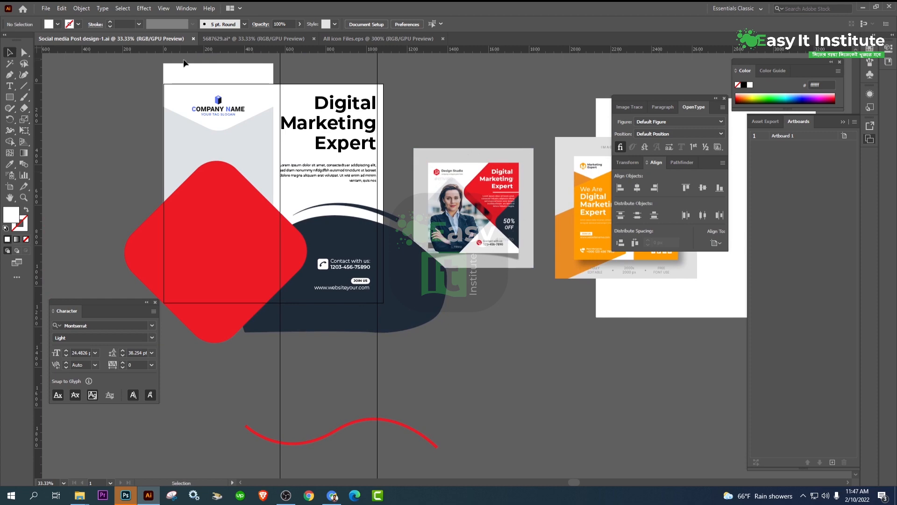
- Try deleting the purple reference image above the artboard, and undo the deletion
scroll(183, 67, up, 1)
scroll(169, 123, down, 1)
drag(107, 127, 213, 255)
click(289, 147)
scroll(288, 147, down, 2)
scroll(286, 144, up, 2)
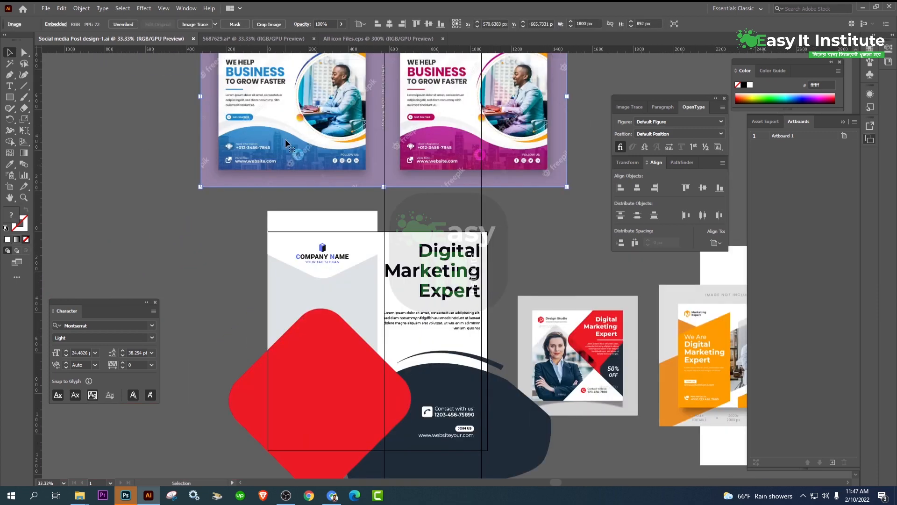
key(Delete)
drag(529, 328, 509, 201)
scroll(427, 317, up, 3)
scroll(380, 196, down, 3)
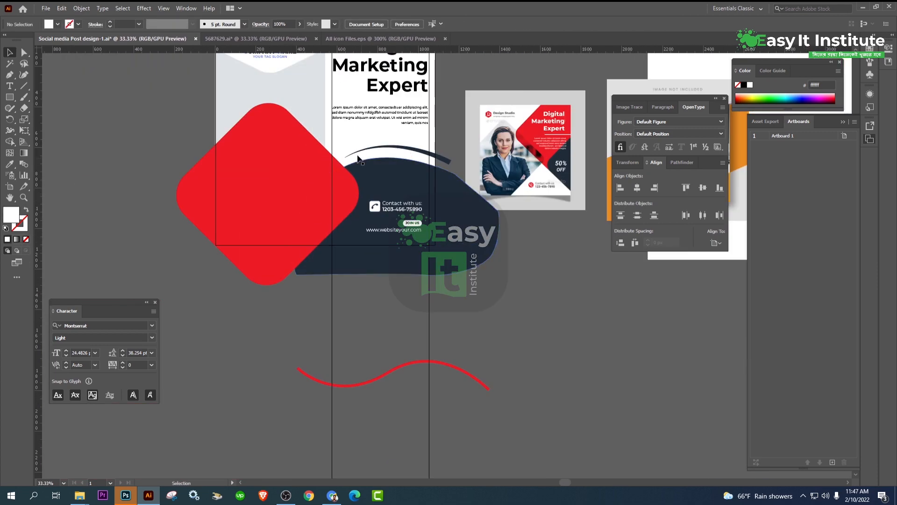
key(ctrl+z)
- Add the text "Follow us" in the empty area between the purple reference image and the artboard
scroll(449, 220, up, 3)
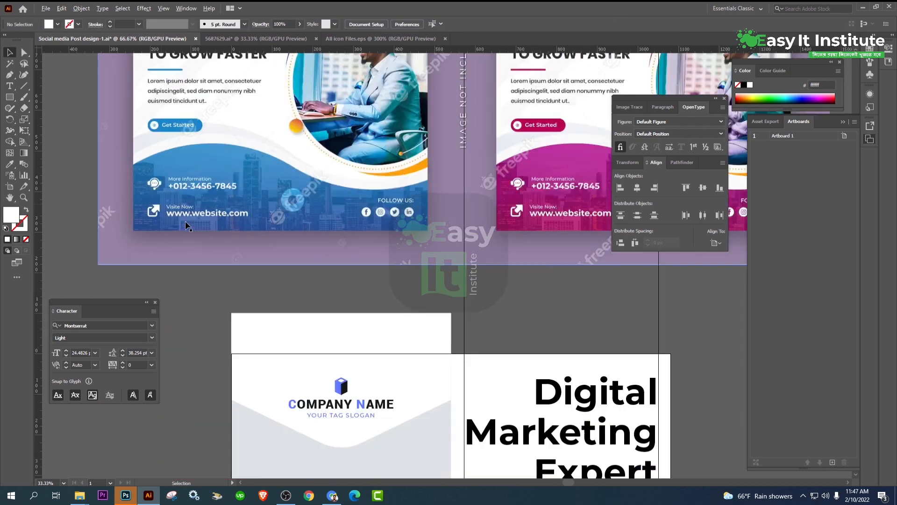
drag(449, 219, 272, 191)
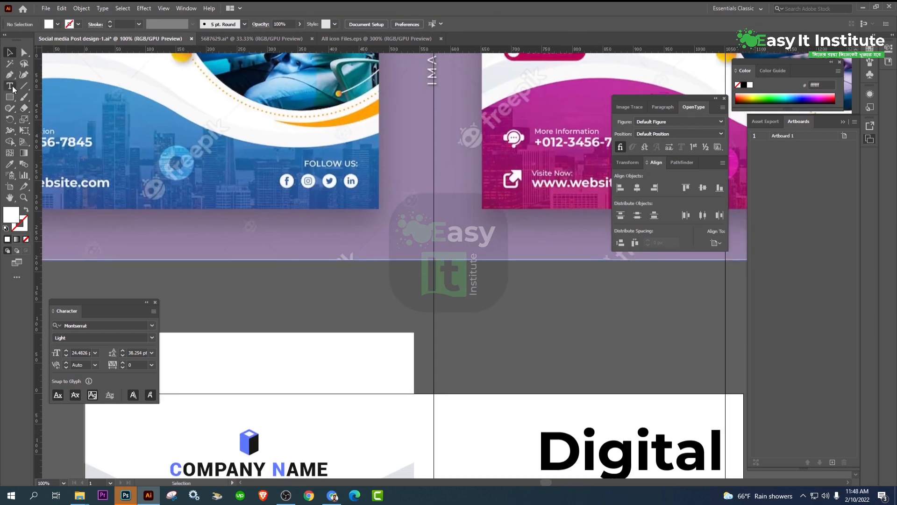
click(9, 85)
click(260, 296)
text(Follow us)
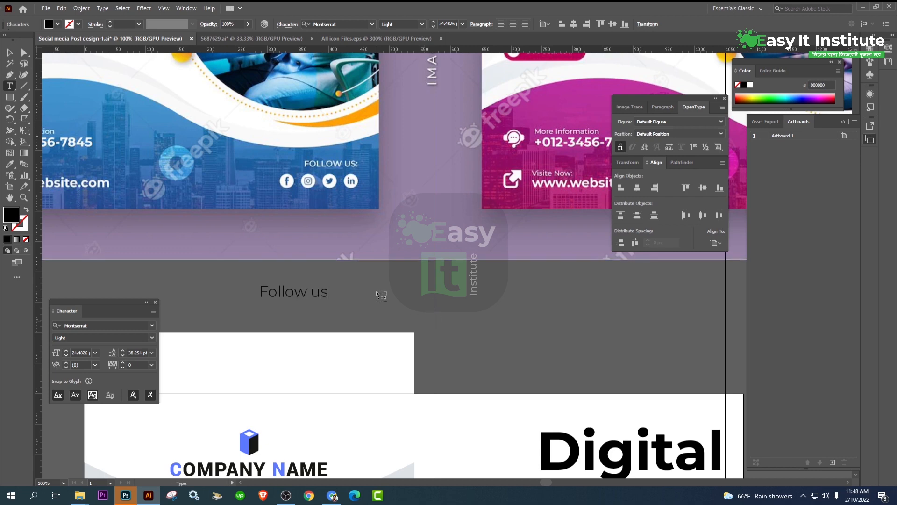
- Complete the "Follow us" text with a colon and convert it to uppercase
text(:)
key(Escape)
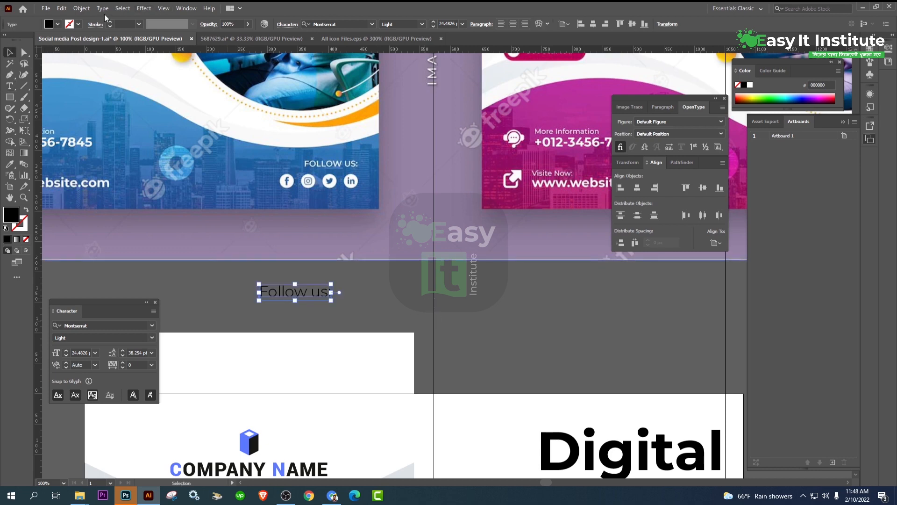
click(103, 8)
mouse_move(135, 151)
click(259, 151)
click(475, 298)
- Move the "FOLLOW US:" text onto the navy shape, directly below the website address
scroll(475, 297, down, 1)
drag(472, 321, 370, 123)
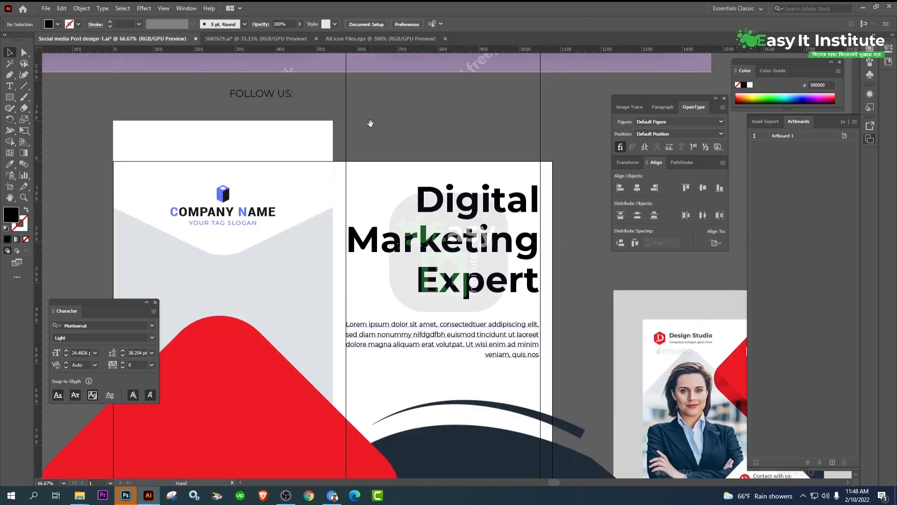
drag(255, 94, 552, 397)
drag(595, 430, 361, 169)
click(363, 177)
drag(335, 138, 274, 326)
key(ctrl+equal)
key(ctrl+equal)
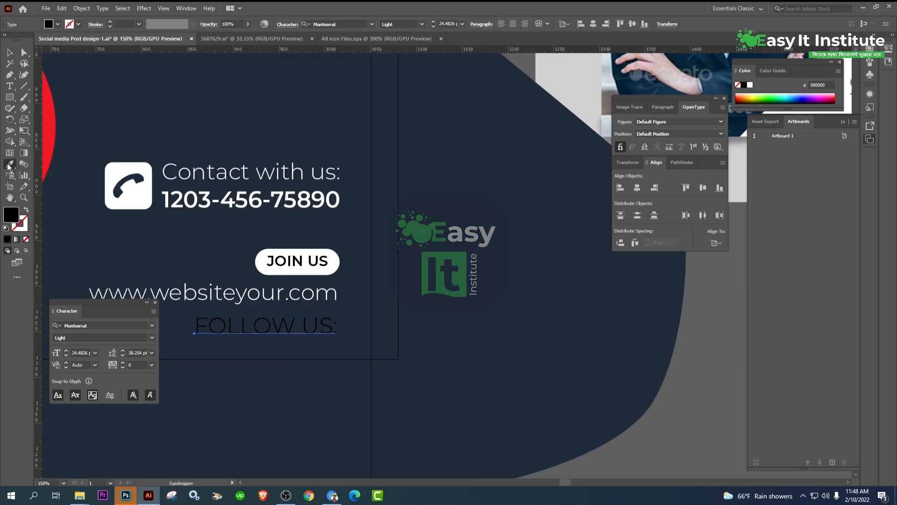
- Match "FOLLOW US:" to the JOIN US text style, Montserrat SemiBold 16 pt, and fill it with white
click(57, 24)
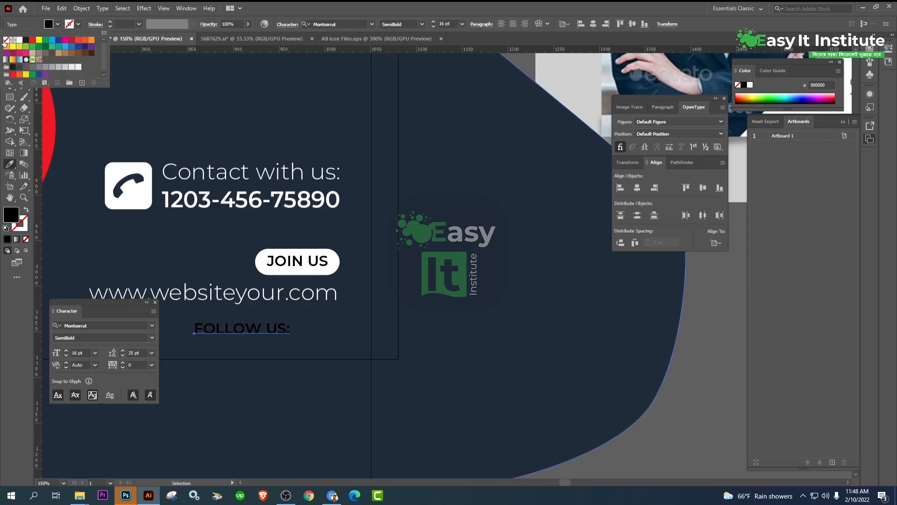
click(695, 345)
scroll(695, 345, down, 1)
drag(642, 414, 579, 290)
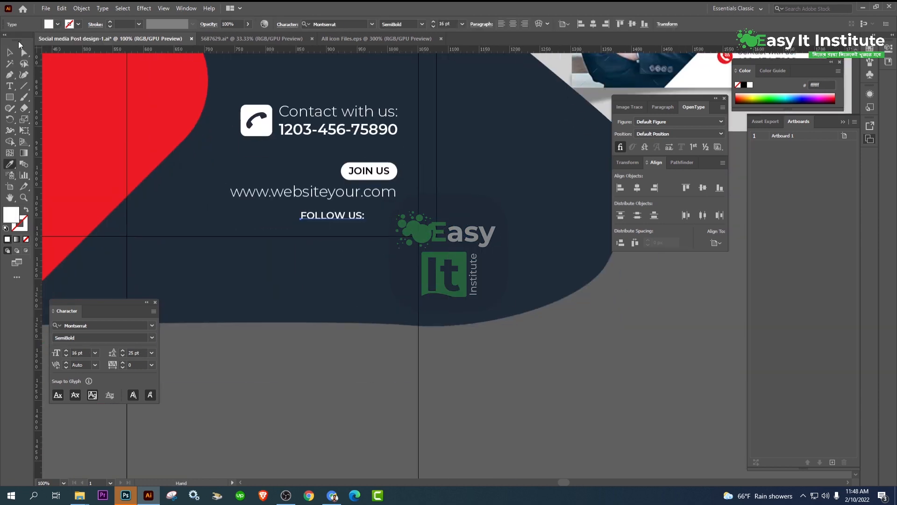
click(10, 52)
- Line up "FOLLOW US:" with the right edge of the website address and save the document
scroll(355, 250, left, 6)
scroll(355, 249, down, 4)
scroll(474, 220, up, 4)
scroll(452, 318, up, 3)
drag(302, 268, 400, 253)
scroll(399, 252, down, 4)
click(509, 347)
drag(509, 327, 414, 243)
scroll(352, 244, up, 3)
scroll(415, 243, down, 5)
drag(558, 277, 471, 306)
drag(453, 233, 546, 346)
drag(331, 196, 449, 274)
scroll(285, 253, up, 2)
click(142, 219)
drag(139, 216, 211, 182)
key(ctrl+s)
- Trim the red rounded shape to the artboard-sized square with Shape Builder, removing the parts outside it
drag(372, 91, 439, 173)
click(281, 196)
scroll(280, 196, up, 2)
scroll(281, 196, down, 1)
click(444, 168)
scroll(147, 180, down, 4)
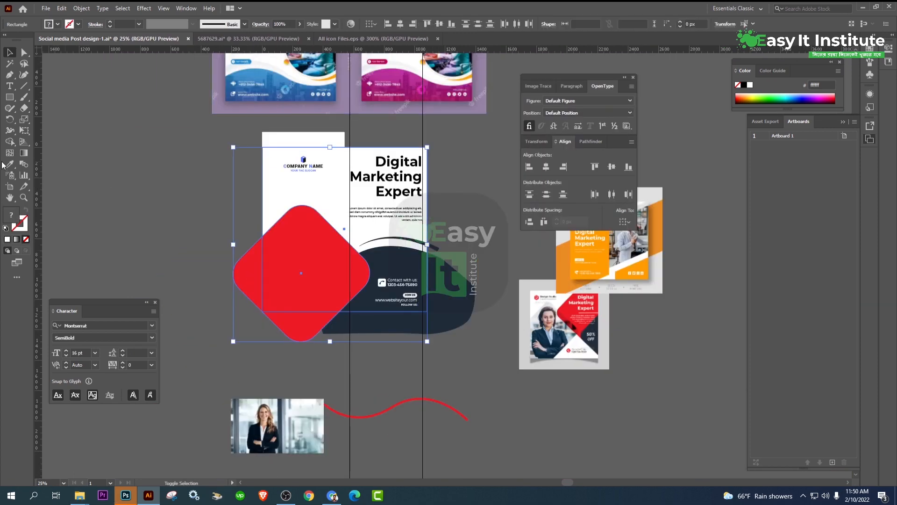
key(shift+m)
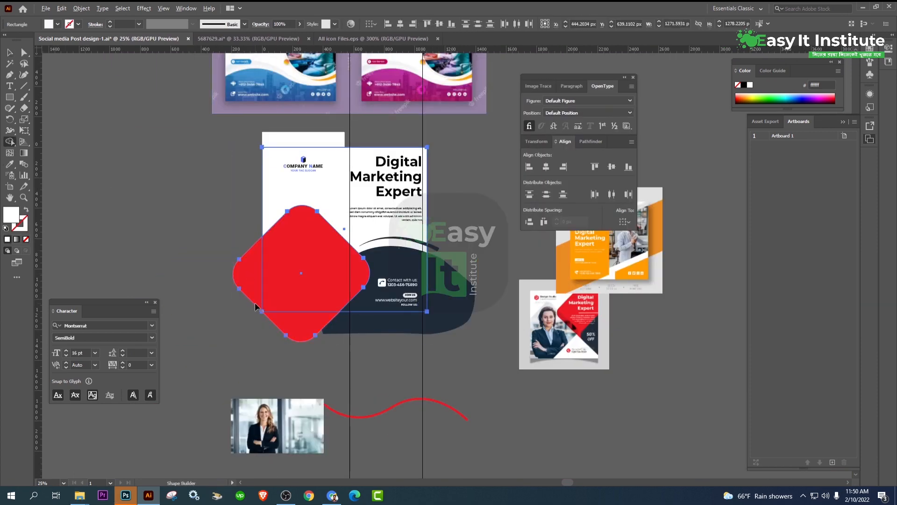
click(10, 54)
click(201, 180)
click(319, 252)
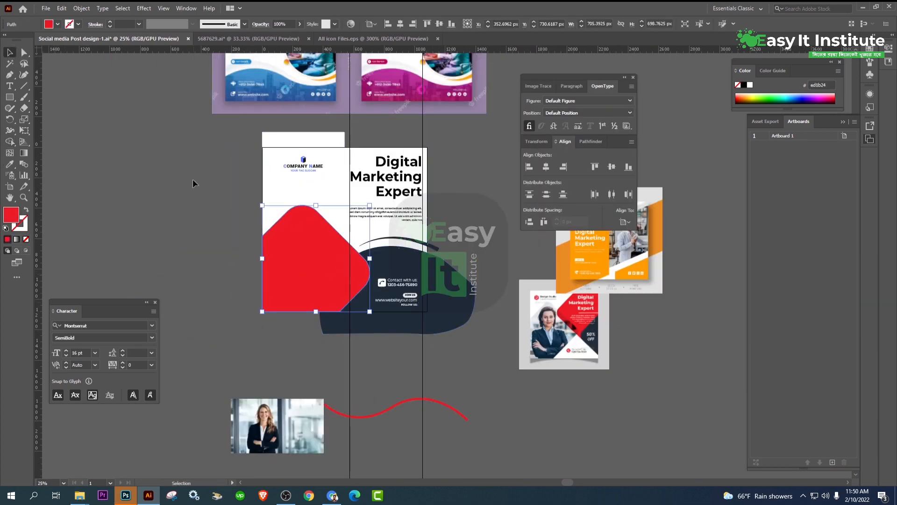
click(192, 179)
- Send the white artboard-sized square behind all other artwork
scroll(300, 257, up, 1)
drag(300, 257, 246, 265)
click(337, 229)
key(ctrl+shift+[)
click(465, 248)
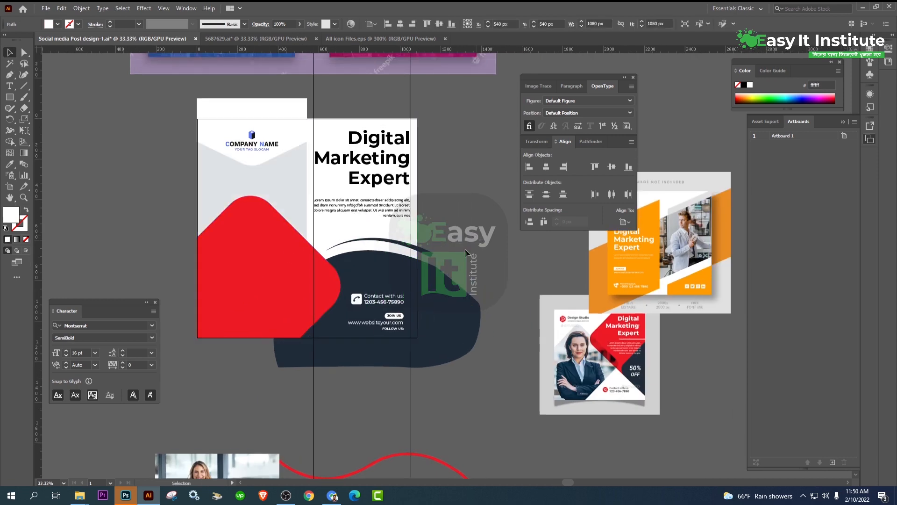
- Remove the part of the navy shape that extends beyond the background square with Shape Builder
click(436, 280)
shift+click(330, 229)
click(10, 141)
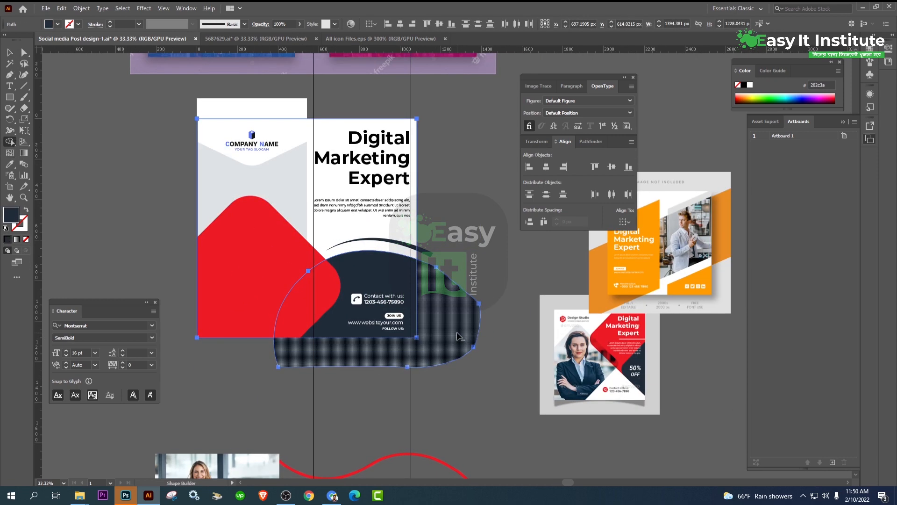
alt+click(355, 353)
click(10, 53)
click(162, 187)
- Expand the curved navy stroke into a shape and trim off its end beyond the background square with Shape Builder
scroll(498, 283, up, 1)
click(373, 239)
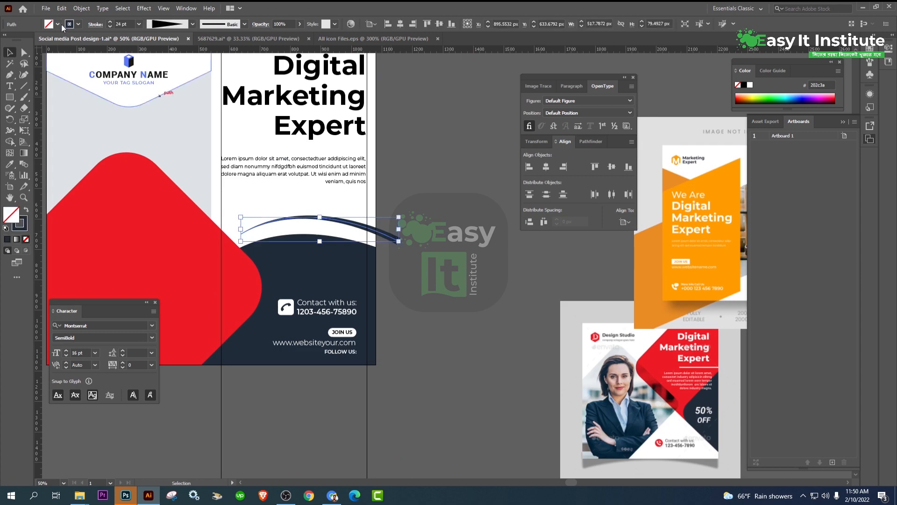
click(81, 8)
click(112, 130)
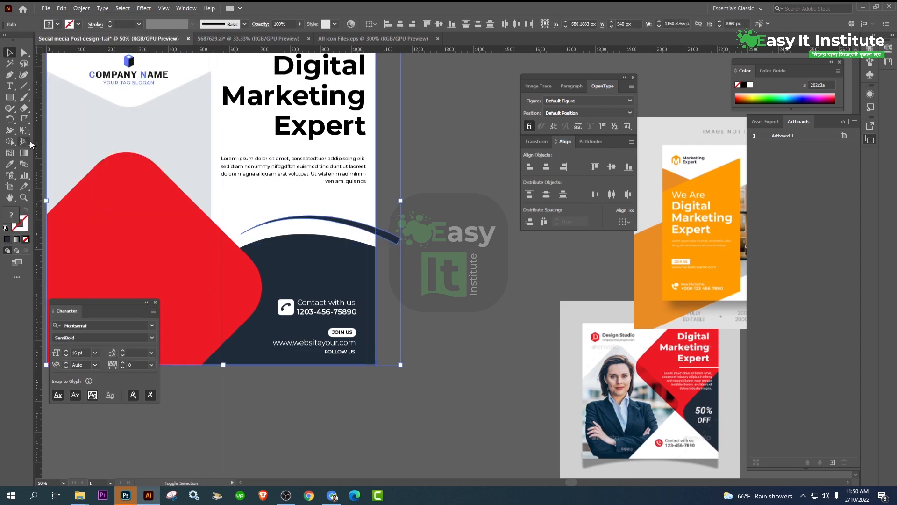
click(10, 142)
scroll(486, 234, up, 3)
drag(217, 305, 219, 307)
click(10, 52)
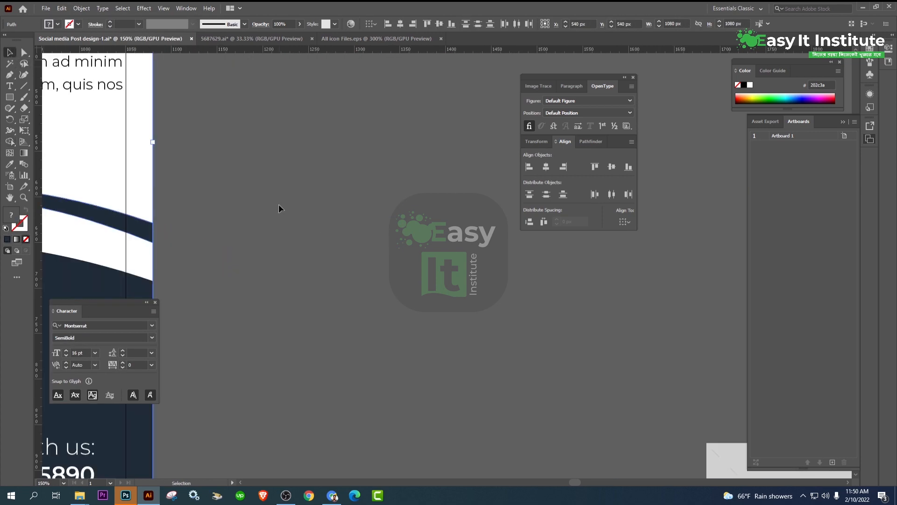
click(279, 206)
- Move the photo of the businesswoman over the red shape and enlarge it to about 1203 x 706 px
scroll(285, 210, down, 3)
drag(311, 257, 647, 257)
scroll(273, 305, down, 1)
click(300, 405)
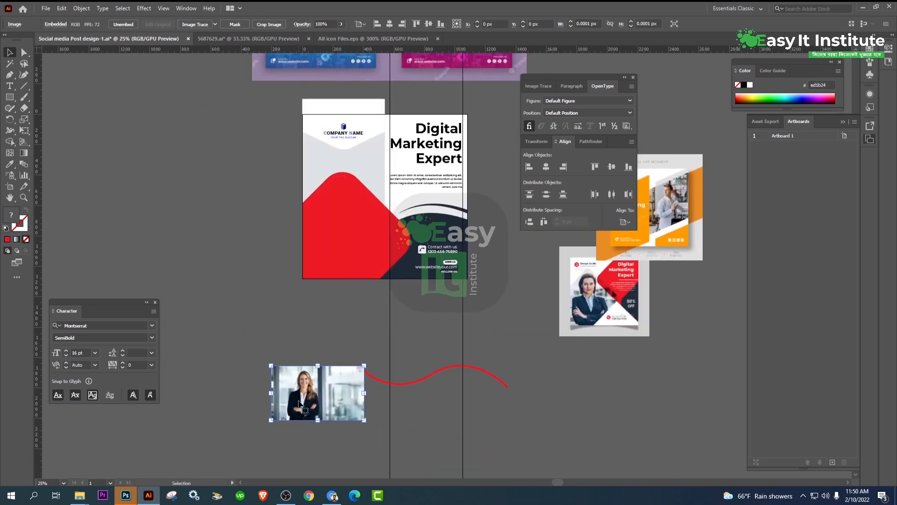
drag(340, 256, 336, 257)
scroll(338, 257, up, 3)
drag(386, 164, 390, 79)
drag(365, 167, 329, 291)
drag(352, 202, 358, 147)
drag(315, 331, 345, 256)
- Nudge the photo down and to the right to fine-tune its position over the red shape
key(Down)
key(Down)
key(Down)
key(Down)
key(Down)
key(Down)
key(Down)
key(Down)
key(Down)
key(Right)
key(Right)
key(Right)
key(Right)
key(Right)
key(Right)
key(Right)
key(Right)
key(Right)
key(Right)
key(Right)
key(Right)
key(Right)
key(Right)
key(Right)
key(Right)
key(Right)
key(Right)
key(Right)
key(Right)
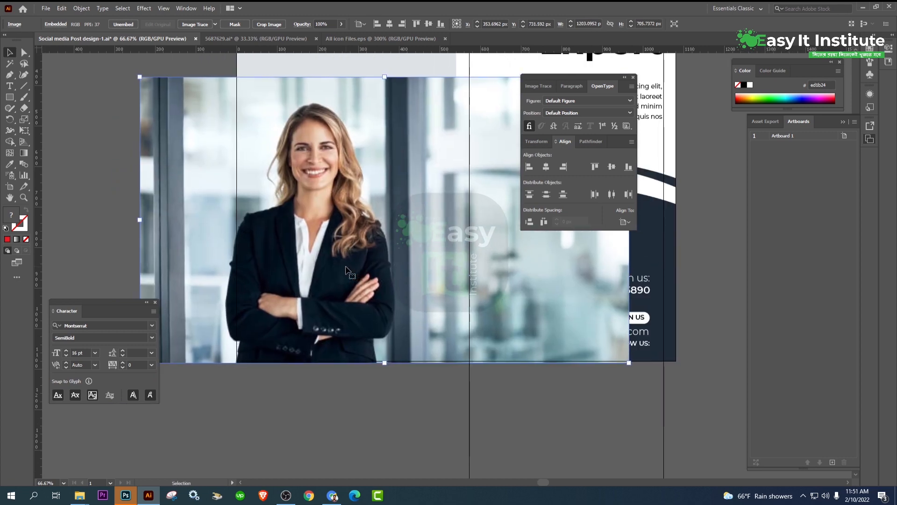
- Send the photo to the back and mask it with the red shape as a clipping mask
key(ctrl+shift+[)
shift+click(346, 268)
right_click(347, 268)
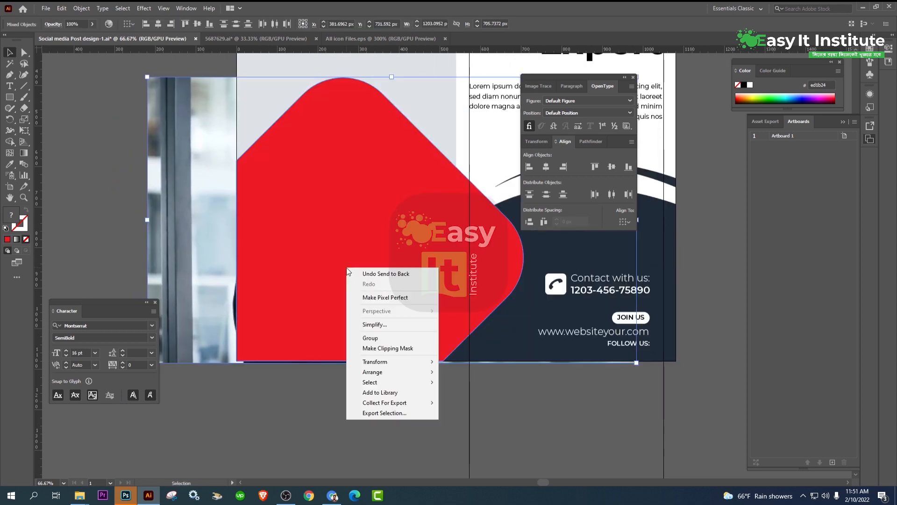
click(387, 349)
click(322, 425)
- Inside the clipping group, shift the photo to the right and enlarge it to about 1308 x 767 px
scroll(246, 348, down, 2)
drag(246, 350, 208, 372)
double_click(228, 330)
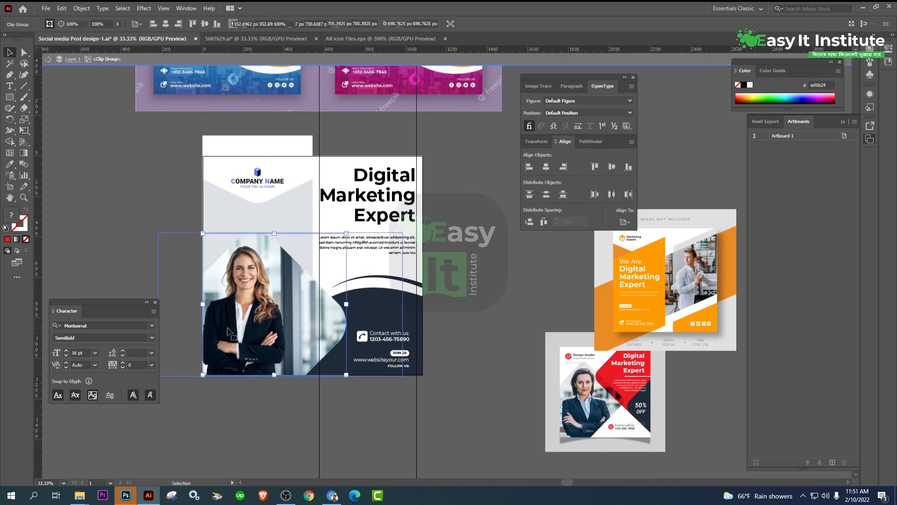
key(Right)
key(Right)
key(Right)
key(Right)
key(Right)
key(Right)
key(Right)
key(Right)
key(Right)
key(Right)
key(Right)
key(Right)
key(Right)
key(Right)
key(Right)
key(Right)
key(Right)
key(Right)
key(Right)
key(Right)
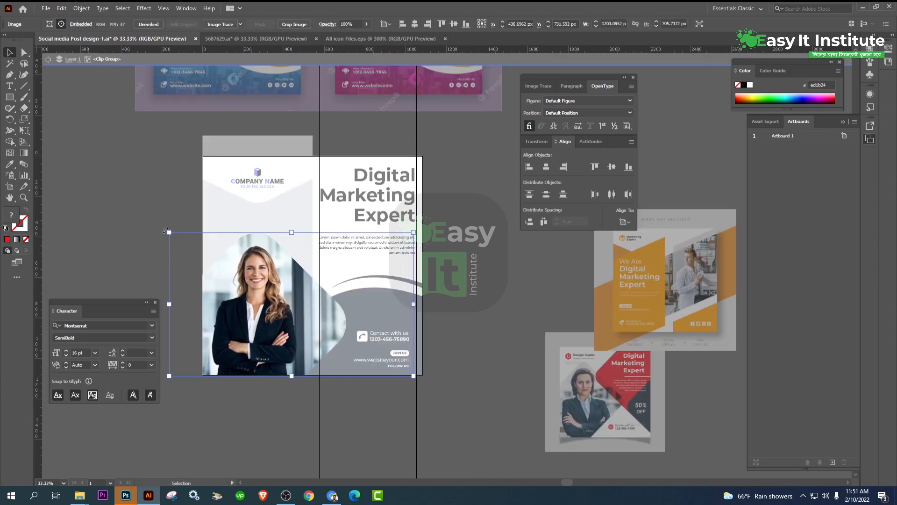
drag(166, 231, 158, 229)
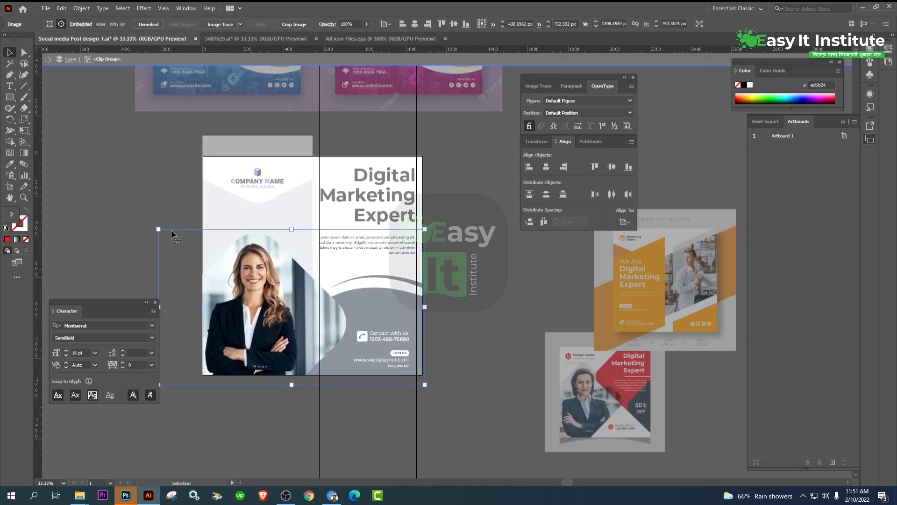
- Nudge the photo to the right and slightly up inside the clipping group, and leave isolation mode
key(Right)
key(Right)
key(Right)
key(Right)
key(Right)
key(Right)
key(Right)
key(Right)
key(Right)
key(Right)
key(Right)
key(Right)
key(Right)
key(Right)
key(Right)
key(Right)
key(Right)
key(Right)
key(Right)
key(Right)
key(Up)
key(Up)
key(Up)
key(Up)
key(Up)
key(Up)
key(Up)
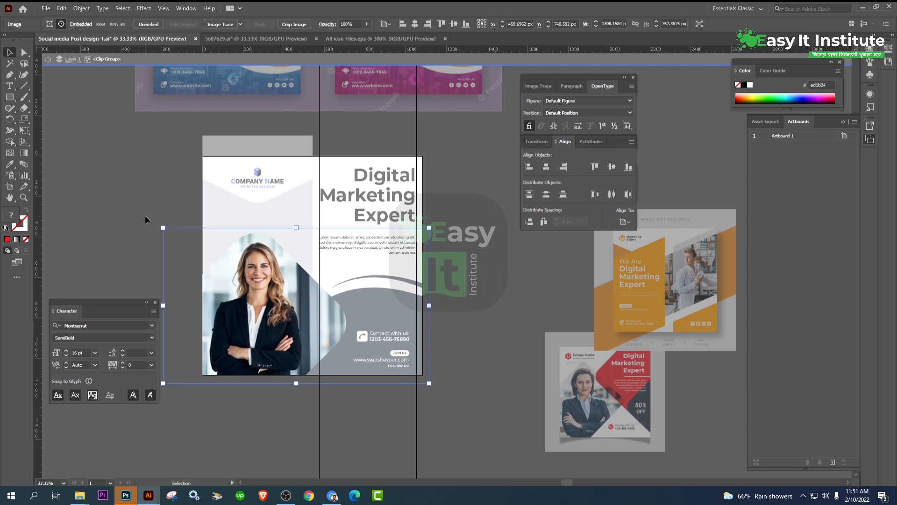
double_click(144, 215)
drag(141, 213, 146, 204)
click(325, 309)
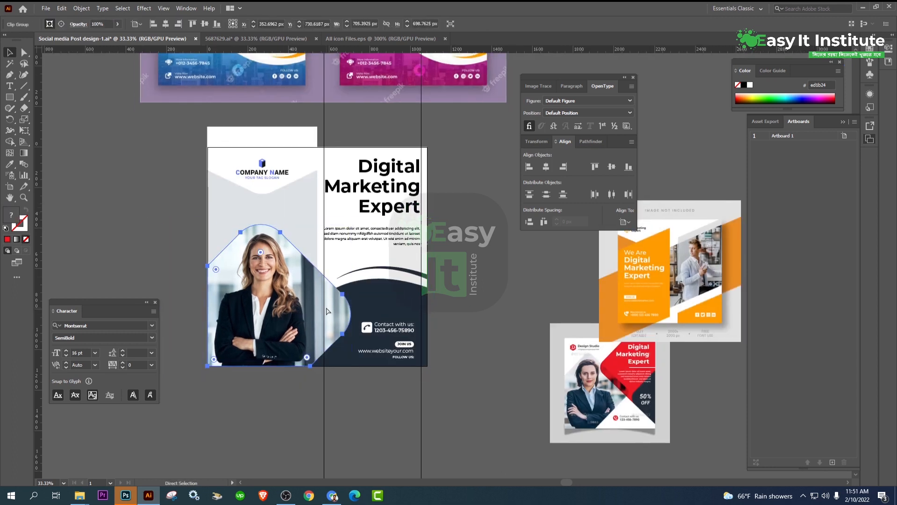
- Try to paste a copy of the masked photo in front and strip it to its outline by releasing the mask and deleting the photo
right_click(302, 314)
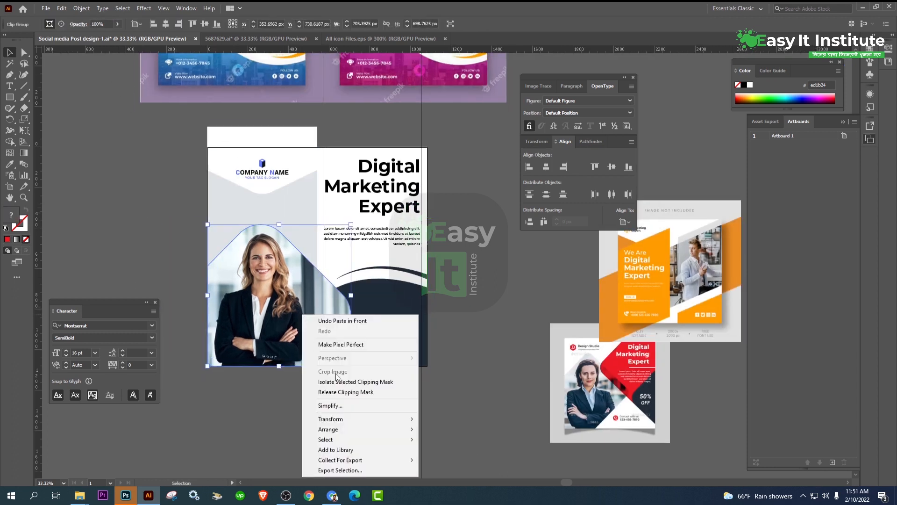
click(368, 391)
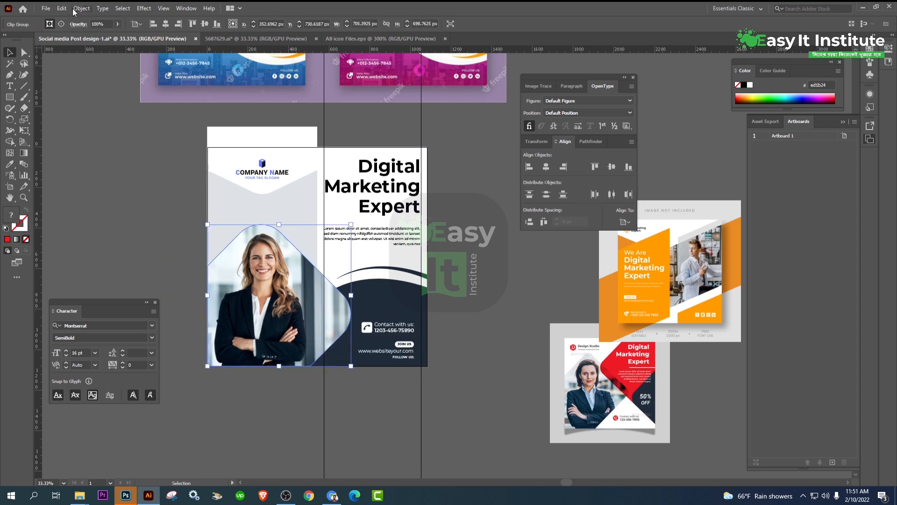
click(64, 9)
click(83, 55)
click(59, 8)
click(100, 74)
right_click(257, 292)
click(306, 368)
click(423, 392)
click(388, 288)
key(Delete)
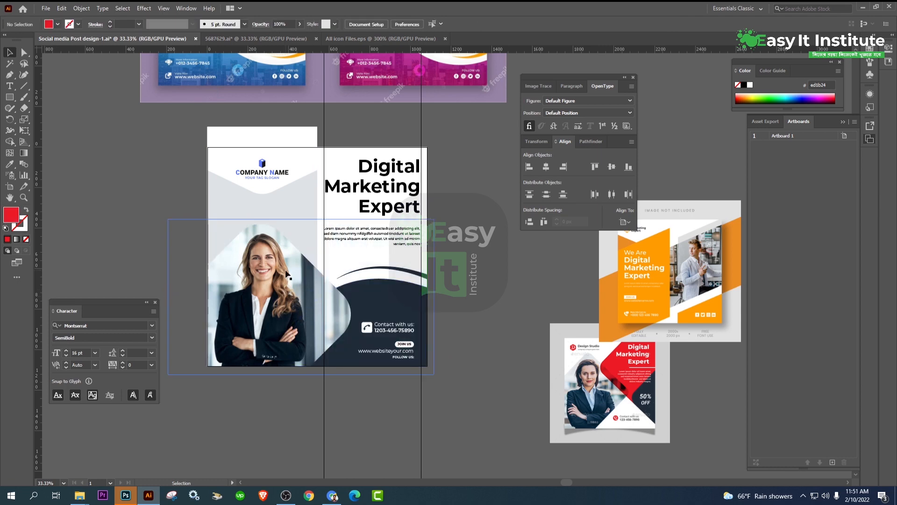
click(286, 272)
click(131, 228)
key(ctrl+z)
key(ctrl+z)
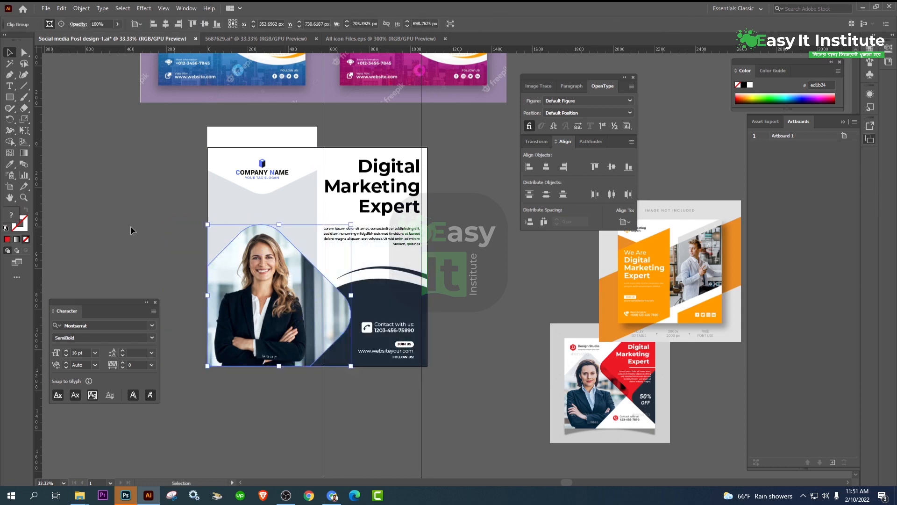
- Try placing a duplicate of the masked photo below the original, and undo the move
click(130, 226)
click(261, 281)
click(150, 234)
drag(234, 299, 283, 346)
click(278, 228)
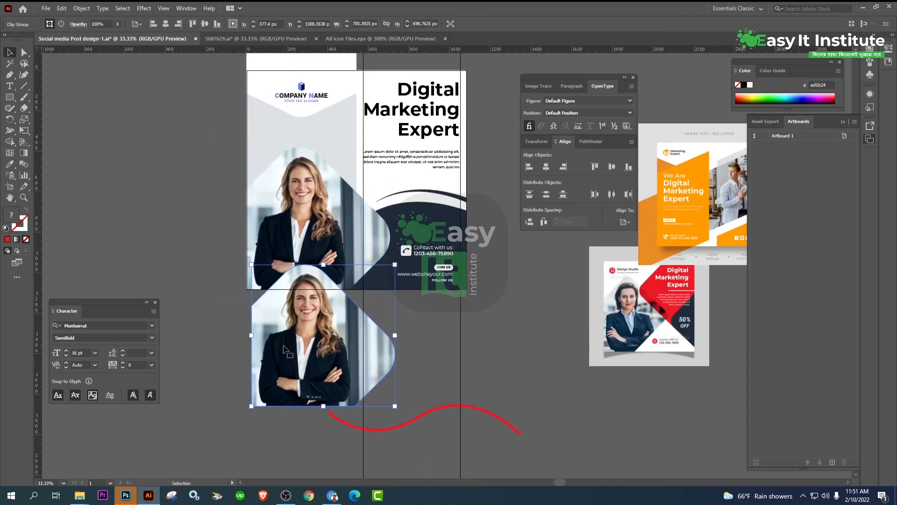
key(ctrl+z)
- Extract the mask outline from a duplicate masked photo beside the artboard by releasing its clipping mask and deleting the photo
drag(311, 246, 136, 246)
drag(143, 243, 256, 232)
right_click(262, 228)
click(305, 306)
click(349, 242)
key(Delete)
drag(349, 242, 244, 206)
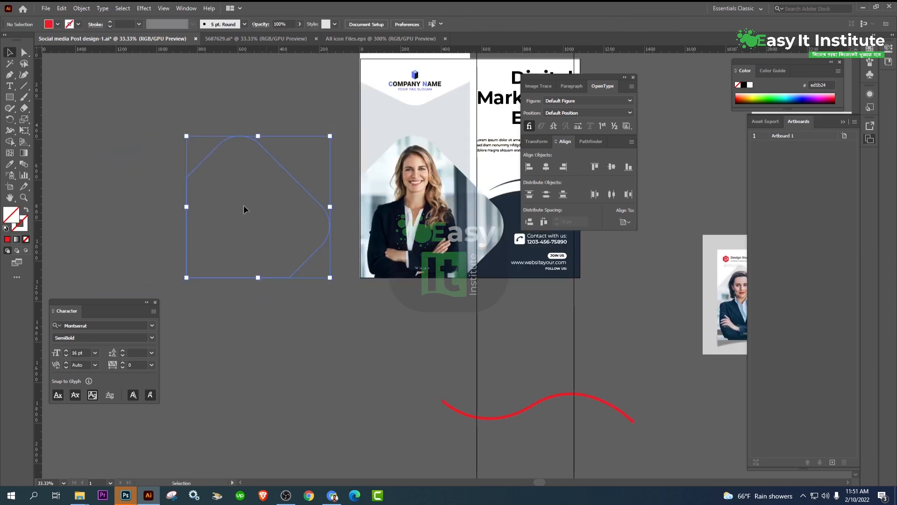
- Fill the extracted outline with red (ed1c24) and align it to the artboard's left edge over the photo
click(58, 25)
click(32, 47)
click(167, 97)
drag(247, 144, 197, 233)
click(198, 236)
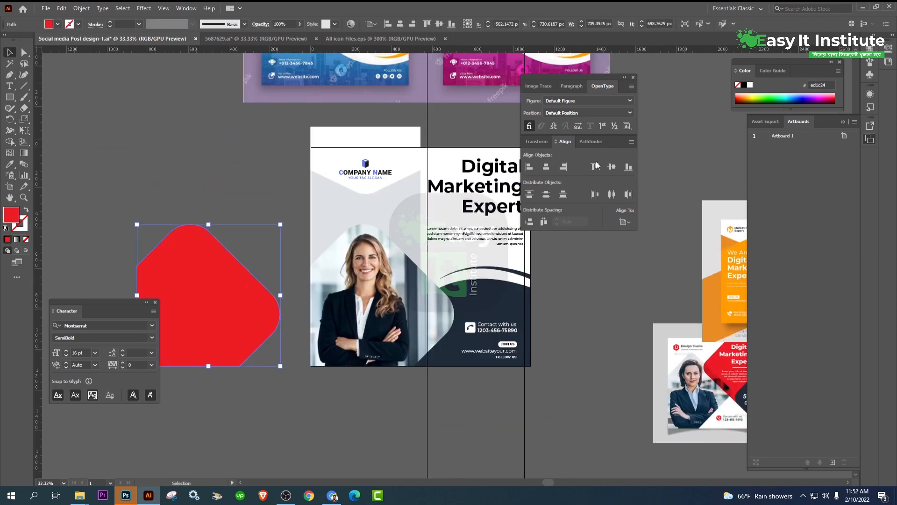
click(529, 169)
key(ctrl+equal)
key(ctrl+equal)
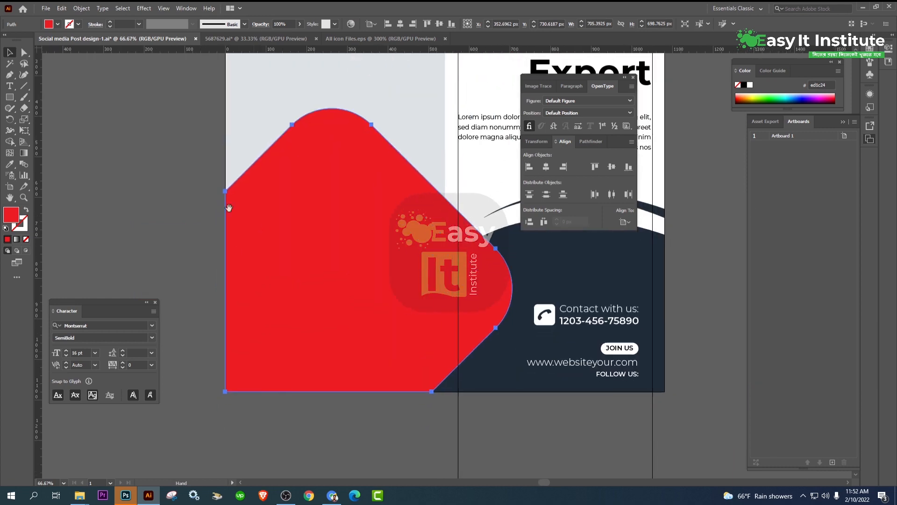
- Create a 12 px outward offset path from the red shape with Miter joins
click(82, 8)
mouse_move(93, 230)
click(231, 263)
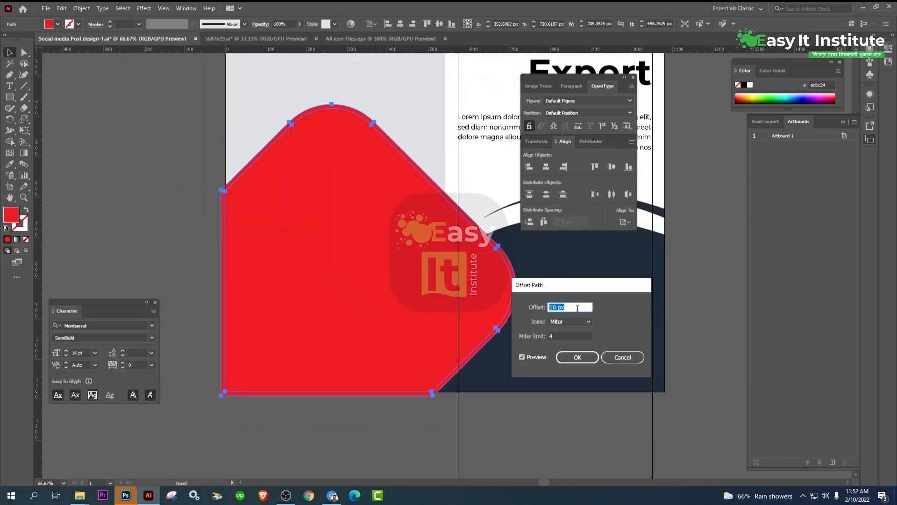
key(Up)
key(Up)
key(Up)
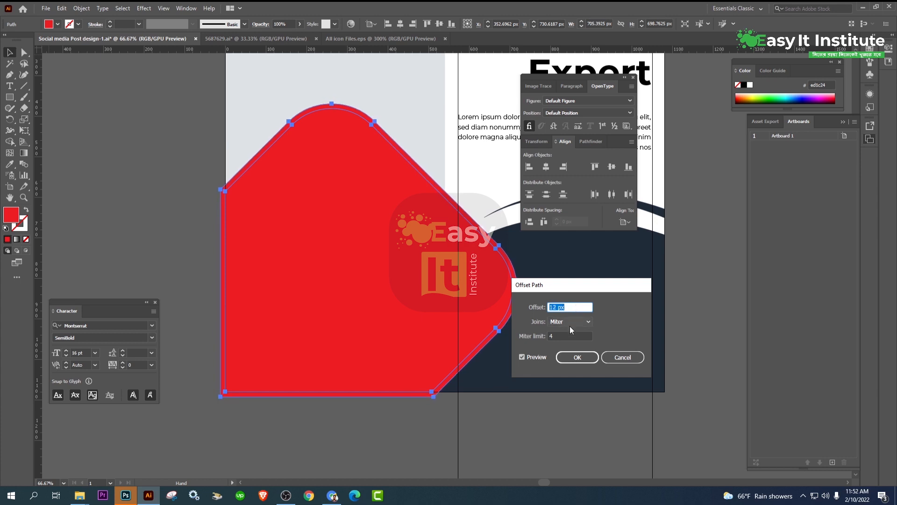
click(577, 357)
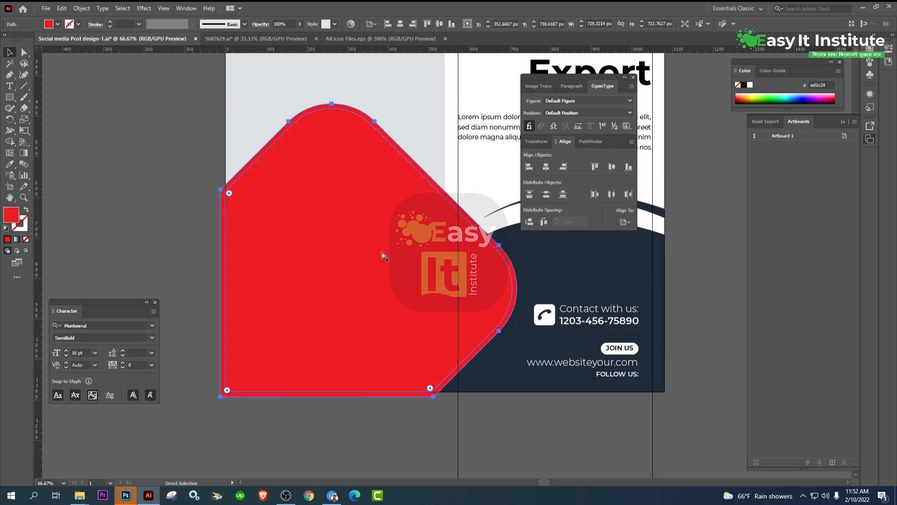
- Cut the enlarged offset shape and delete the original red shape covering the photo
click(61, 9)
click(61, 9)
key(ctrl+x)
click(338, 243)
key(Delete)
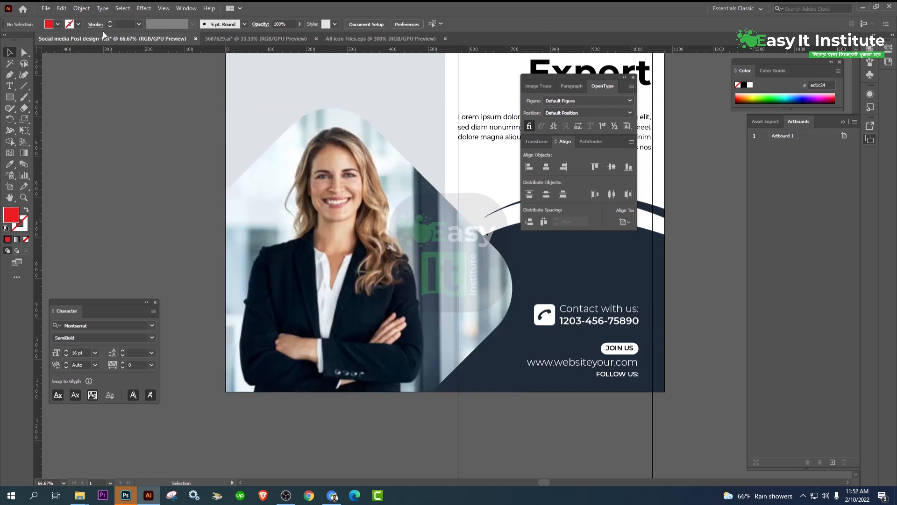
- Paste the enlarged red shape in place behind the photo but above the light grey panel to form a border
click(61, 8)
click(66, 64)
key(Delete)
click(61, 8)
click(93, 84)
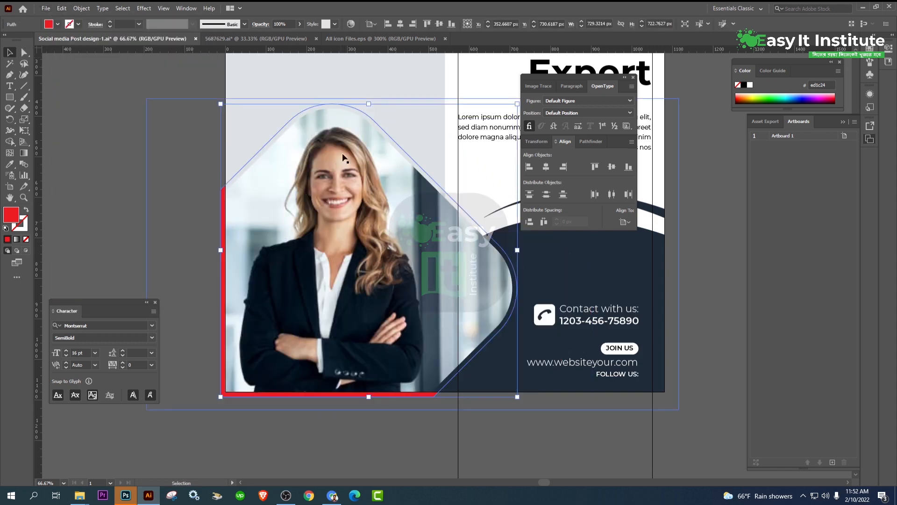
key(a)
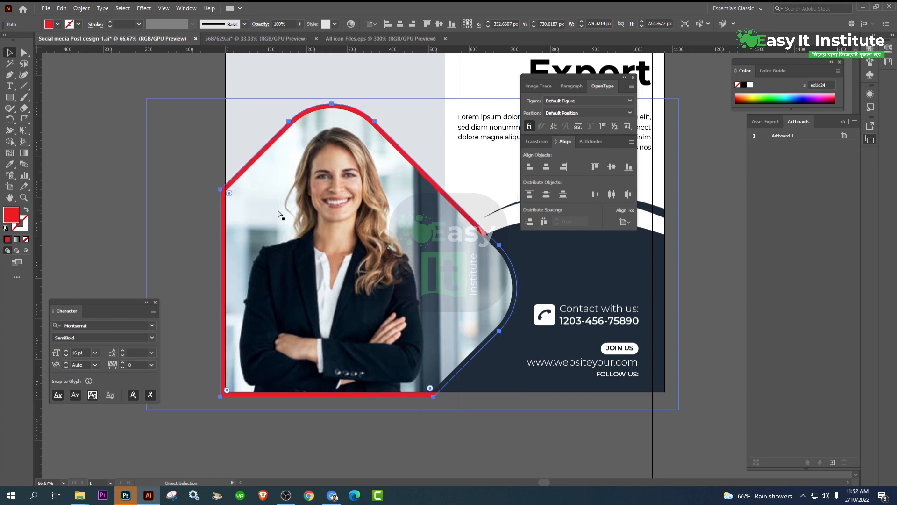
- Trim away the parts of the red border that extend beyond the artboard's left and bottom edges with Shape Builder
click(158, 200)
scroll(158, 200, down, 1)
drag(158, 200, 168, 210)
click(228, 173)
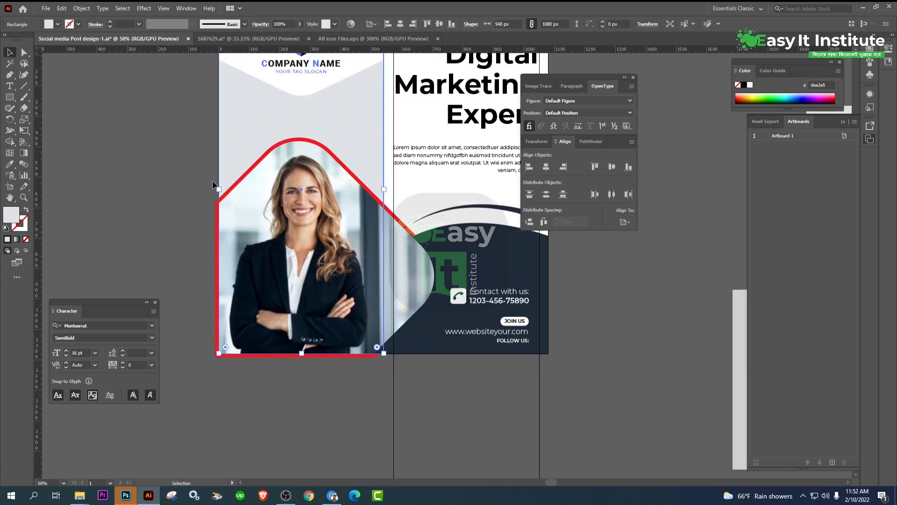
scroll(212, 180, up, 3)
key(Delete)
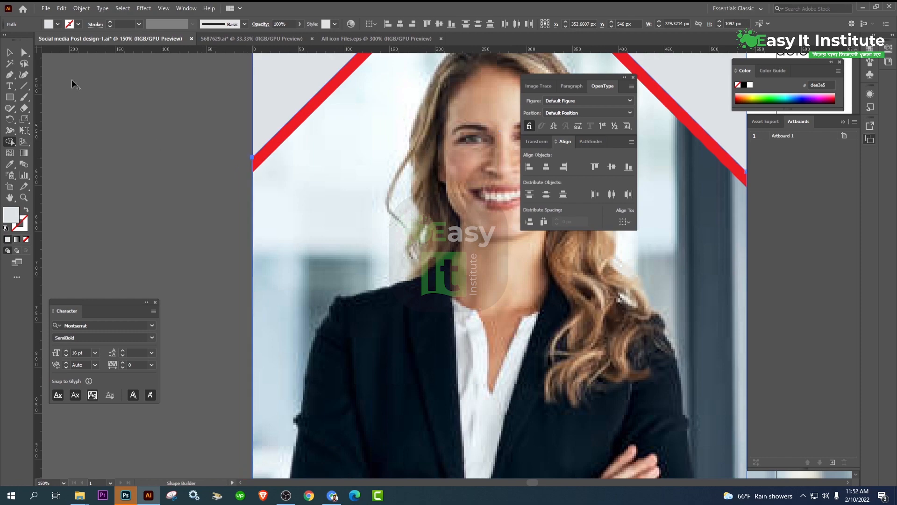
click(11, 55)
click(130, 180)
scroll(129, 180, down, 4)
- Draw a circle about 51 px wide above the red reference post and fill it with the post's red (ed1b24)
drag(434, 160, 296, 176)
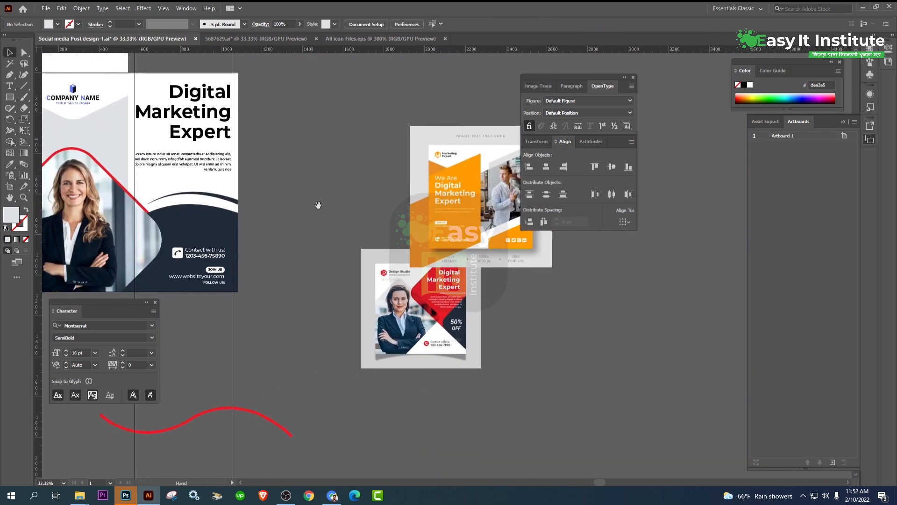
drag(405, 317, 323, 196)
scroll(260, 76, up, 2)
drag(260, 77, 114, 98)
drag(9, 102, 46, 120)
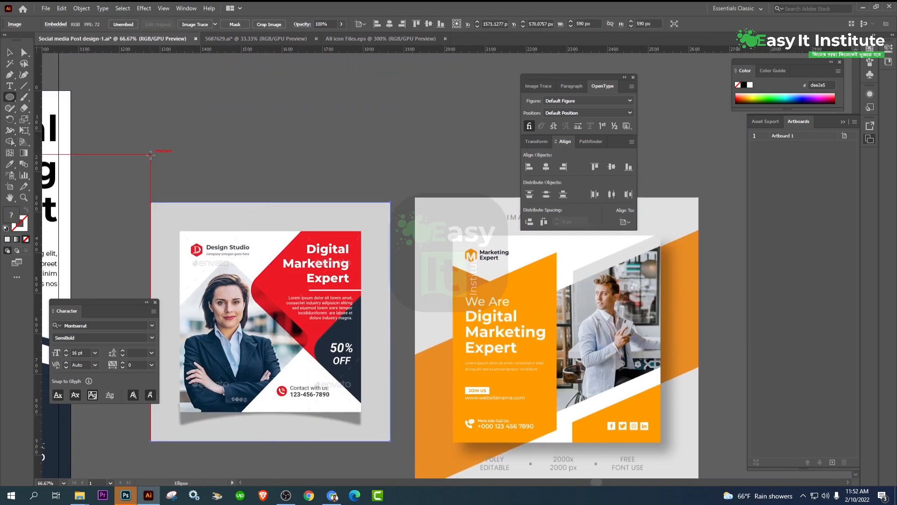
scroll(151, 155, up, 1)
drag(181, 125, 212, 156)
click(9, 165)
drag(237, 356, 243, 246)
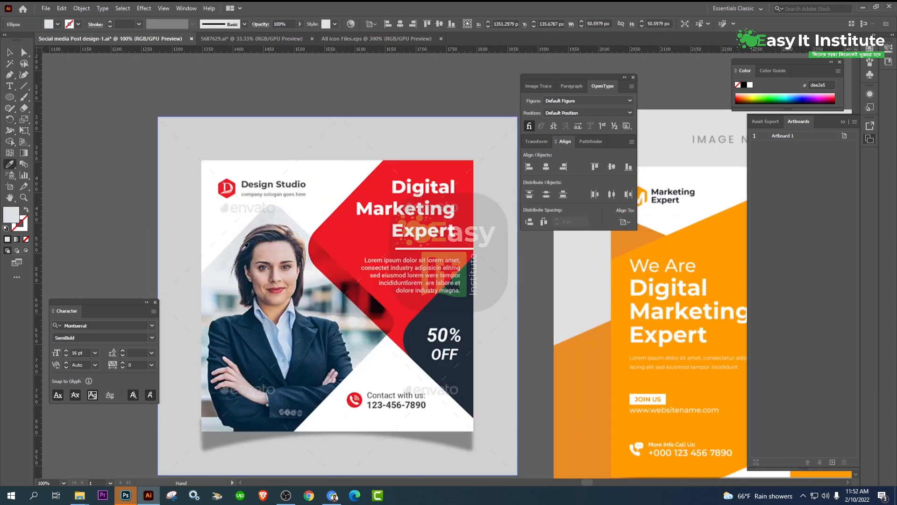
click(349, 246)
drag(348, 245, 319, 356)
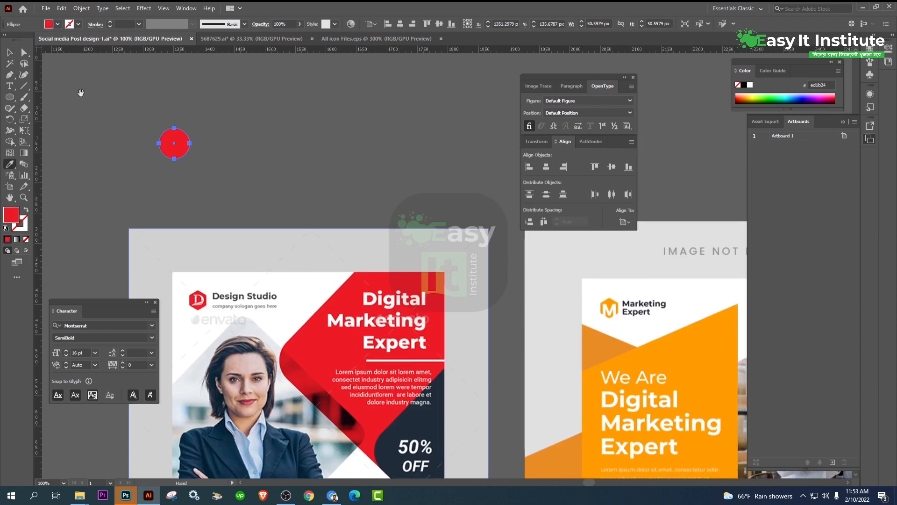
- Duplicate the circle twice in a row, filling the copies with the dark navy and light grey sampled from the reference post
click(9, 52)
click(279, 157)
drag(179, 151, 258, 143)
click(10, 164)
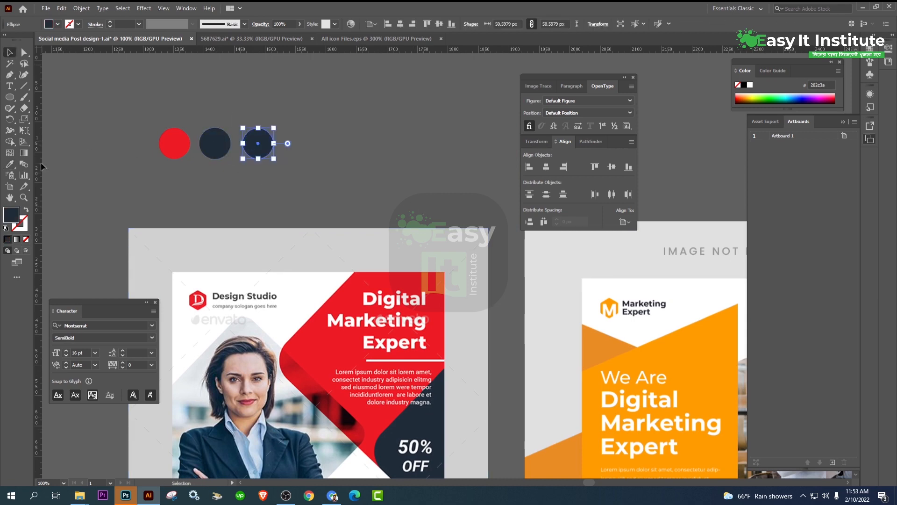
scroll(229, 282, up, 3)
scroll(268, 304, down, 3)
drag(280, 409, 336, 303)
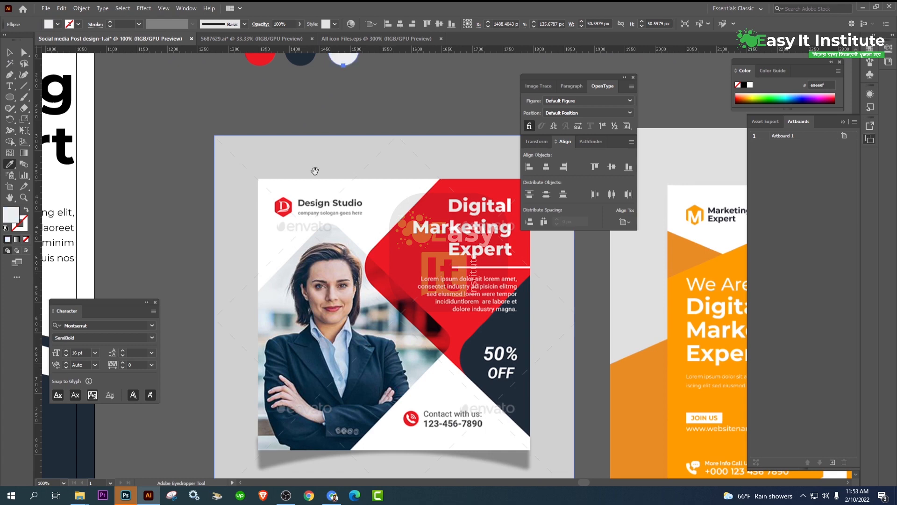
drag(315, 171, 298, 283)
- Add a fourth circle to the row and fill it with white sampled from the reference post
key(v)
key(ctrl+v)
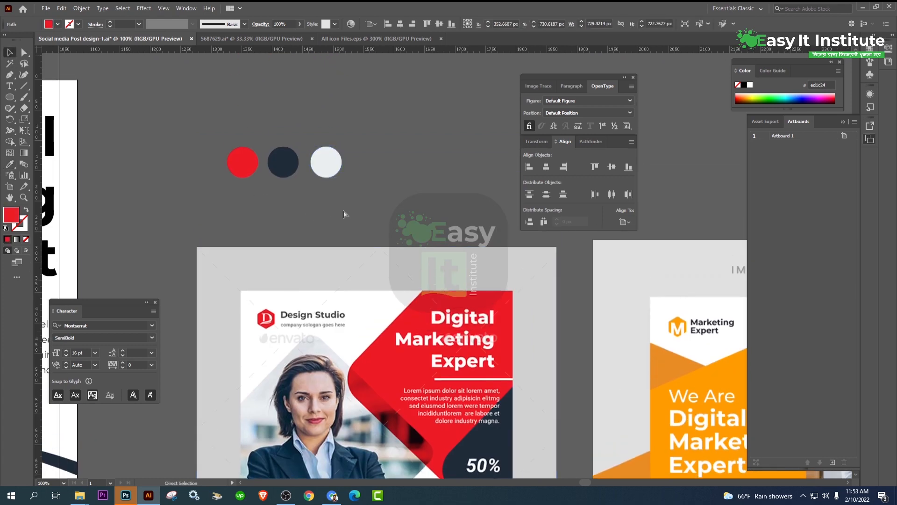
key(ctrl+z)
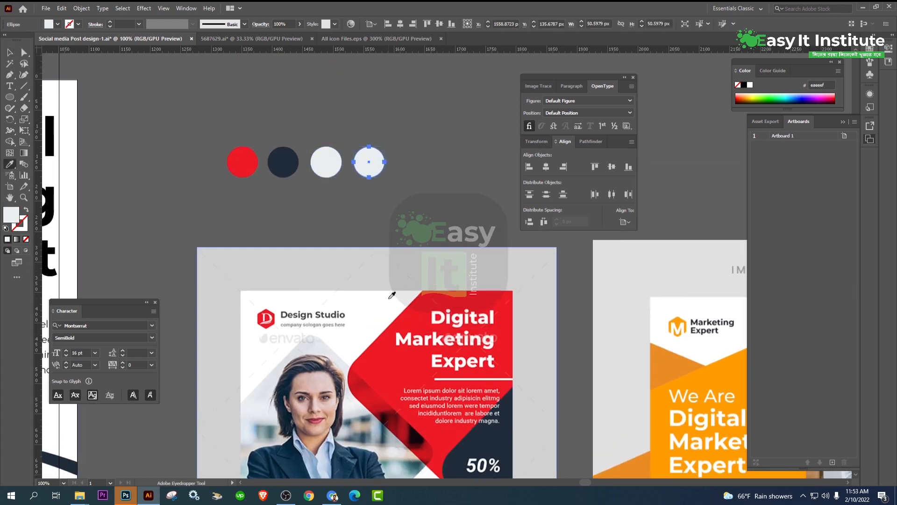
click(254, 135)
- Move the four colour swatch circles to the empty area left of the post design
key(ctrl+minus)
key(ctrl+minus)
drag(445, 184, 491, 201)
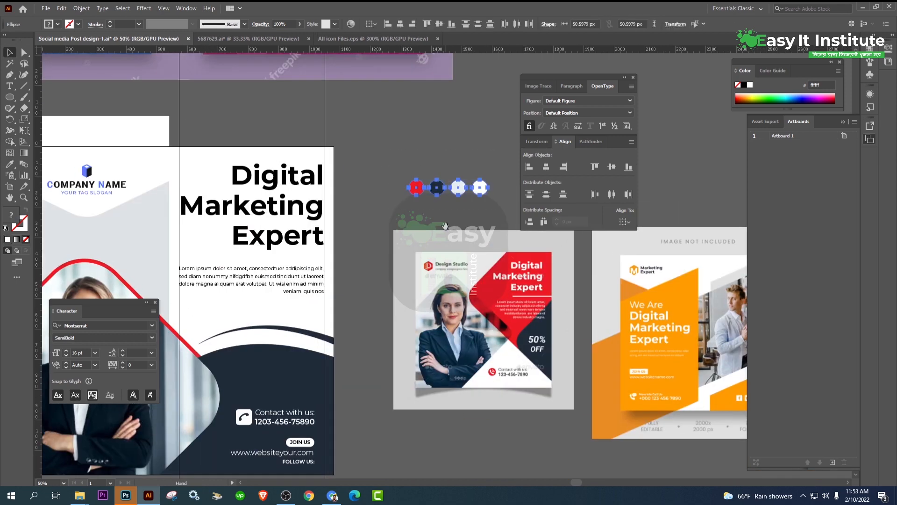
drag(422, 217, 123, 168)
scroll(474, 170, down, 1)
click(153, 199)
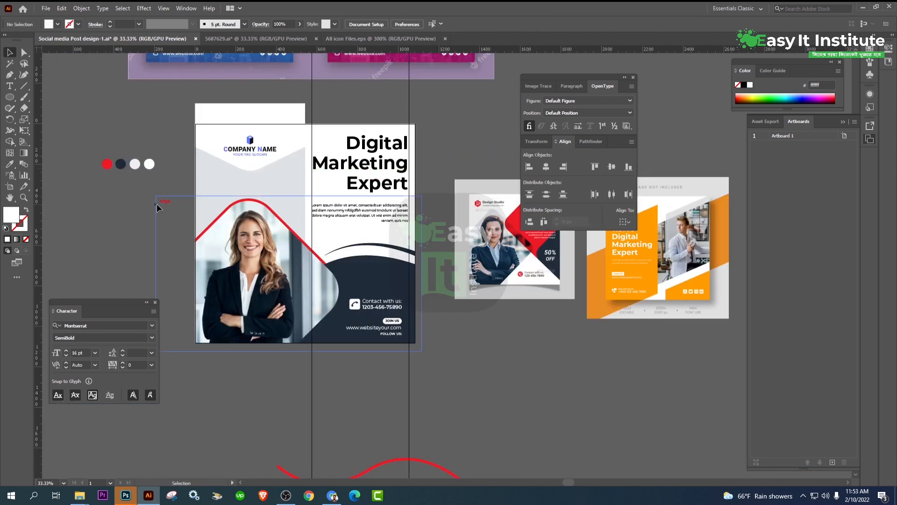
drag(144, 228, 145, 220)
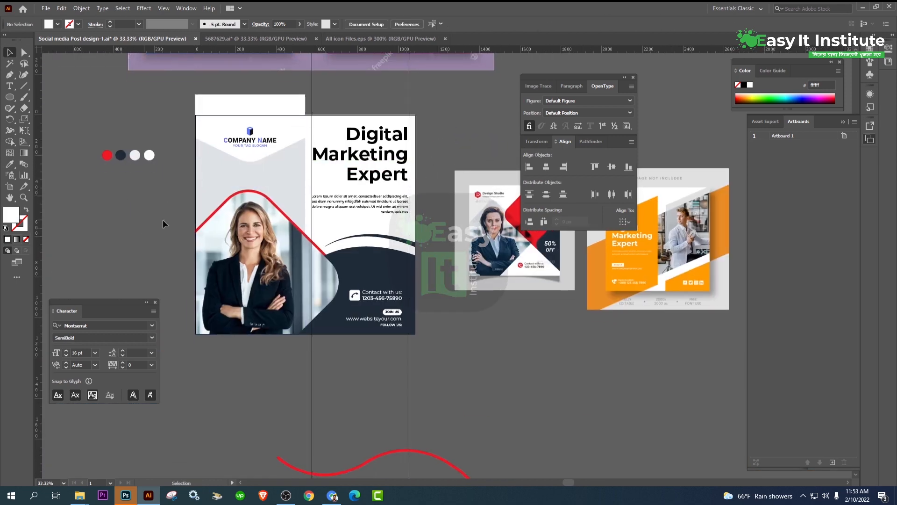
- Recolour the photo's border with the dark navy (202c3a) sampled with the Eyedropper
scroll(277, 245, up, 2)
click(337, 228)
key(i)
click(506, 297)
scroll(506, 297, down, 1)
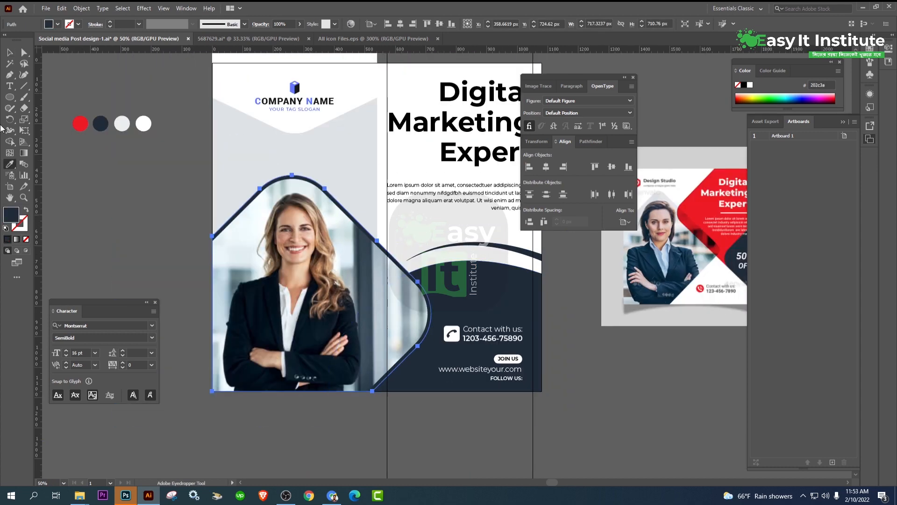
click(10, 53)
click(116, 211)
drag(116, 211, 182, 284)
- Fill the 1080 x 1080 px background square with the red (ed1b24) from the swatch circles
drag(455, 242, 244, 251)
click(242, 153)
scroll(242, 152, down, 1)
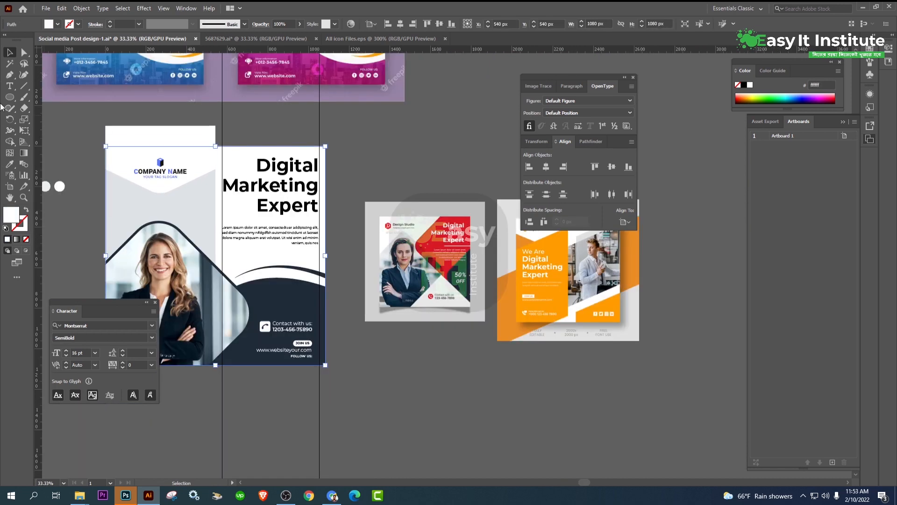
click(9, 164)
scroll(51, 187, up, 2)
drag(52, 187, 318, 199)
click(258, 203)
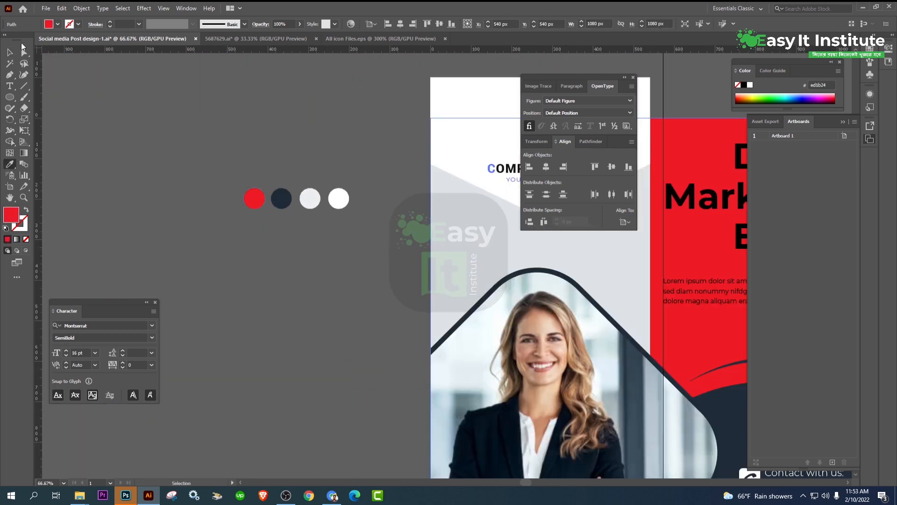
click(254, 300)
scroll(254, 299, down, 3)
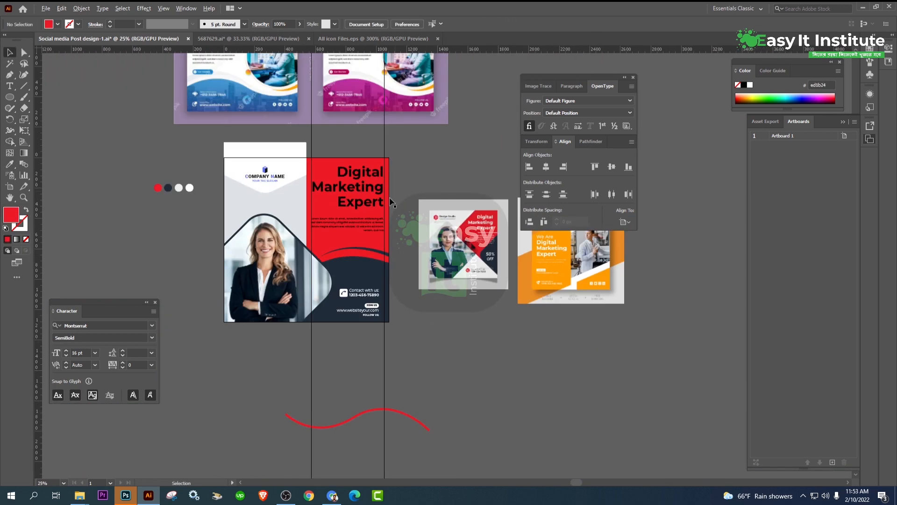
- Change the "Digital Marketing Expert" headline to white by sampling the white swatch circle
drag(311, 295, 403, 322)
key(Delete)
scroll(347, 229, up, 2)
drag(424, 133, 447, 239)
click(320, 236)
click(9, 164)
click(167, 208)
click(9, 53)
click(448, 251)
click(345, 228)
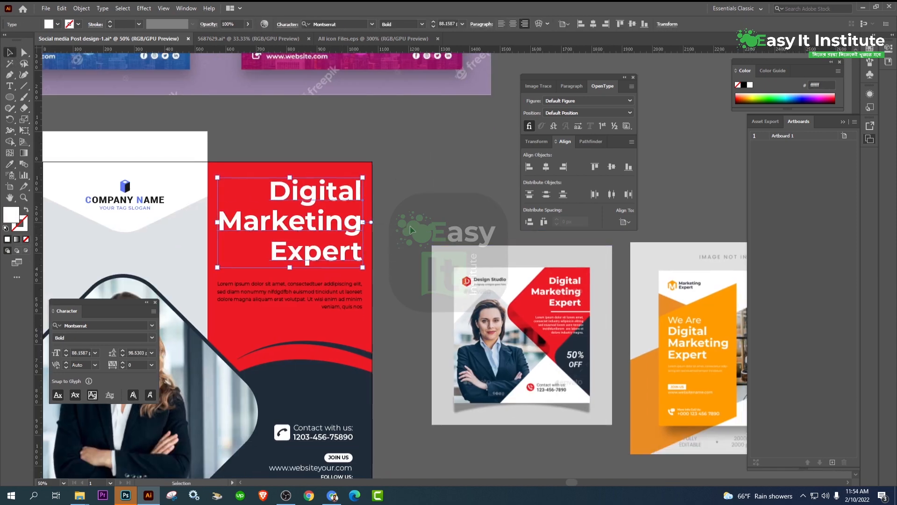
- Nudge the "Digital Marketing Expert" headline slightly down on the red background
key(Down)
key(Down)
key(Down)
key(Down)
key(Down)
key(Down)
key(Down)
key(Down)
key(Down)
key(Down)
click(414, 215)
- Move the Lorem ipsum paragraph further down below the headline and change its text colour to white
scroll(342, 311, up, 1)
drag(341, 312, 364, 245)
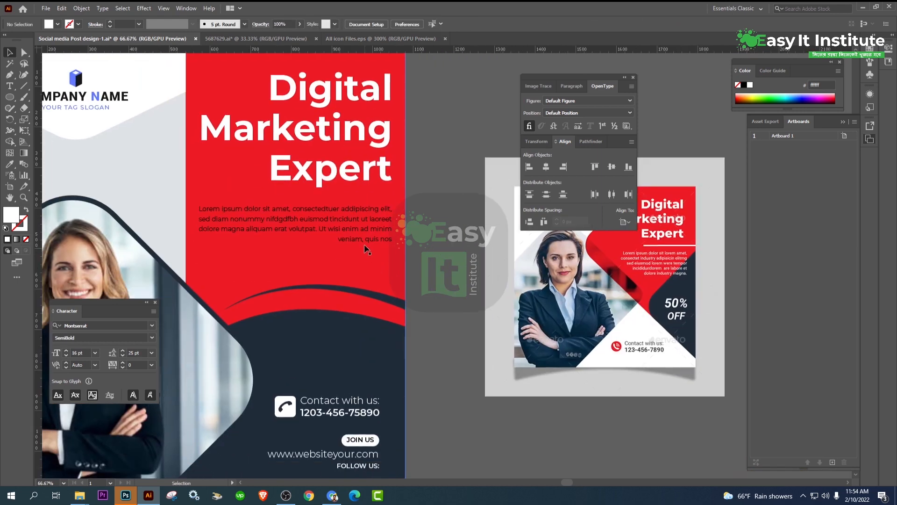
click(369, 239)
key(Down)
key(Down)
key(Down)
key(Down)
key(Down)
key(Down)
key(Down)
key(Down)
key(Down)
key(Down)
key(Down)
key(Down)
key(Down)
key(Down)
key(Down)
key(Down)
key(Down)
key(Down)
key(Down)
key(Down)
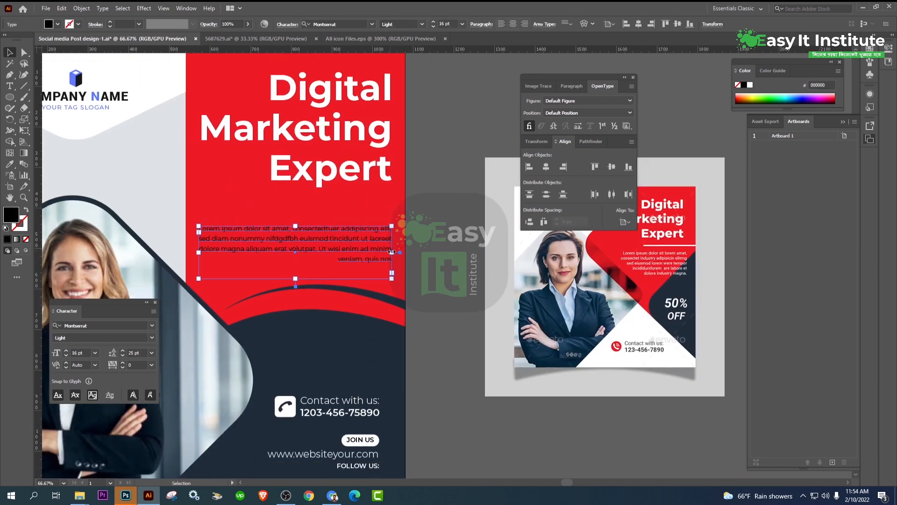
click(10, 52)
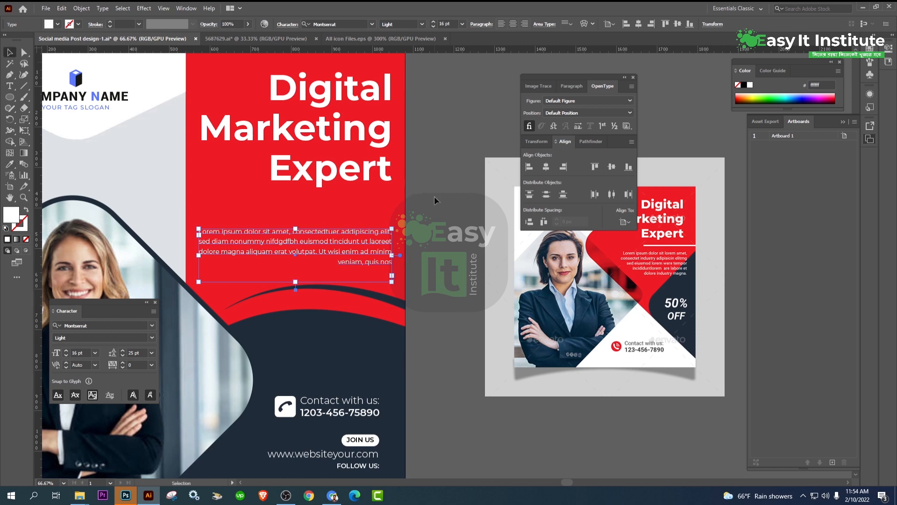
click(435, 199)
- Draw a horizontal line about 345 px long under "Expert", extending past the artboard edge, with a 12 pt stroke
click(24, 86)
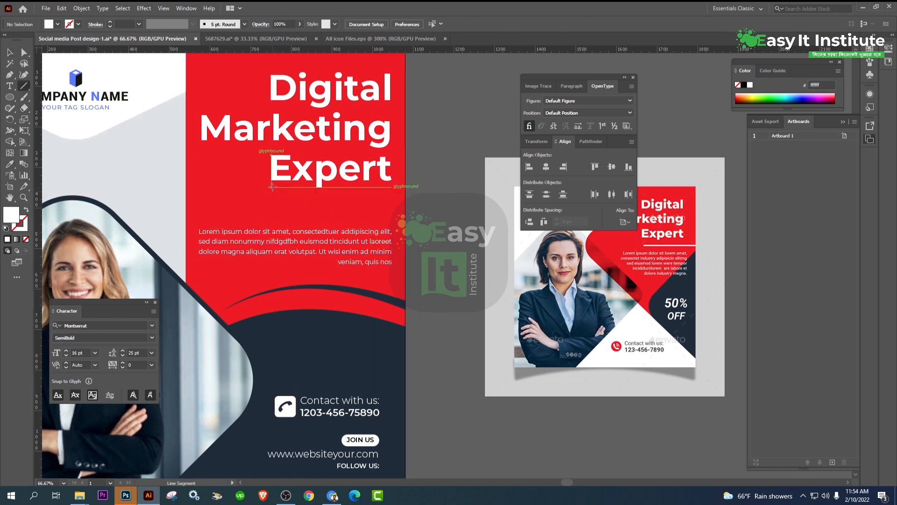
drag(271, 195, 412, 195)
key(v)
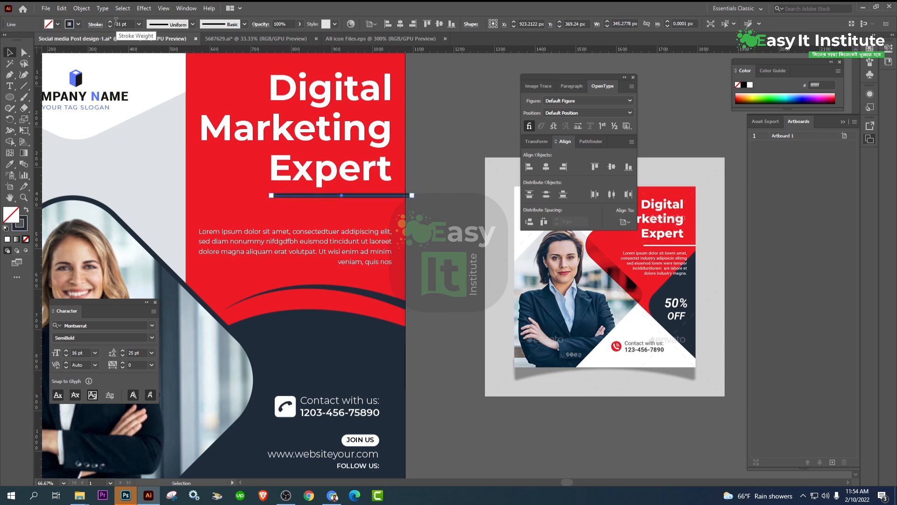
- Expand the line under the headline into a filled shape and recolour it white with the Eyedropper
click(81, 8)
click(89, 118)
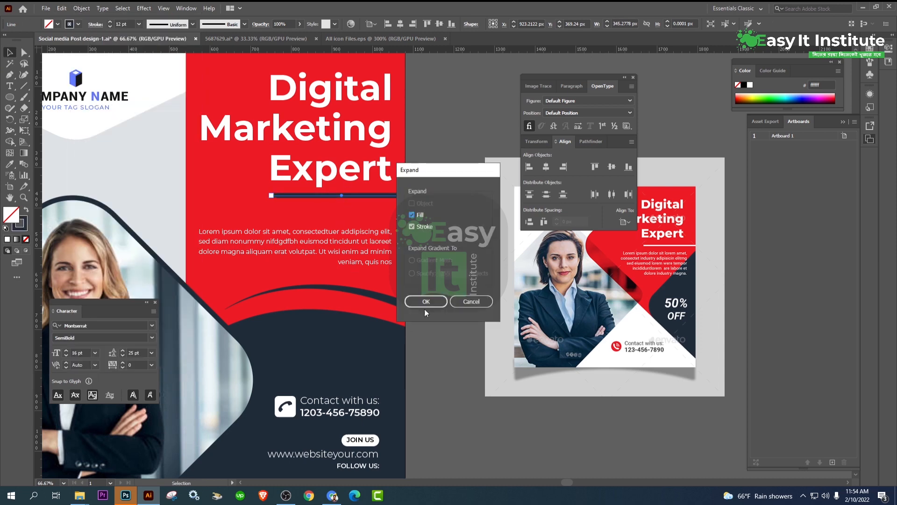
click(426, 303)
click(11, 164)
click(156, 76)
click(11, 53)
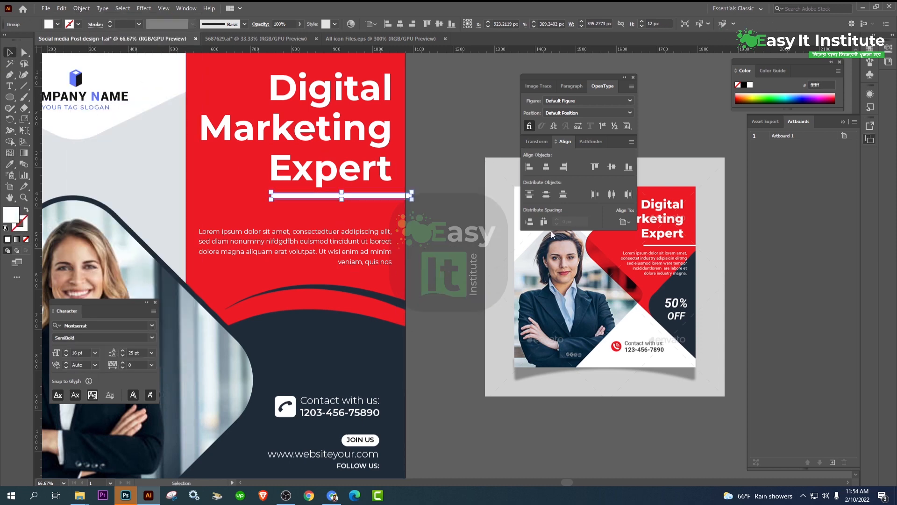
click(450, 229)
- Reduce the height of the white bar under the headline to make it thinner
scroll(433, 209, up, 1)
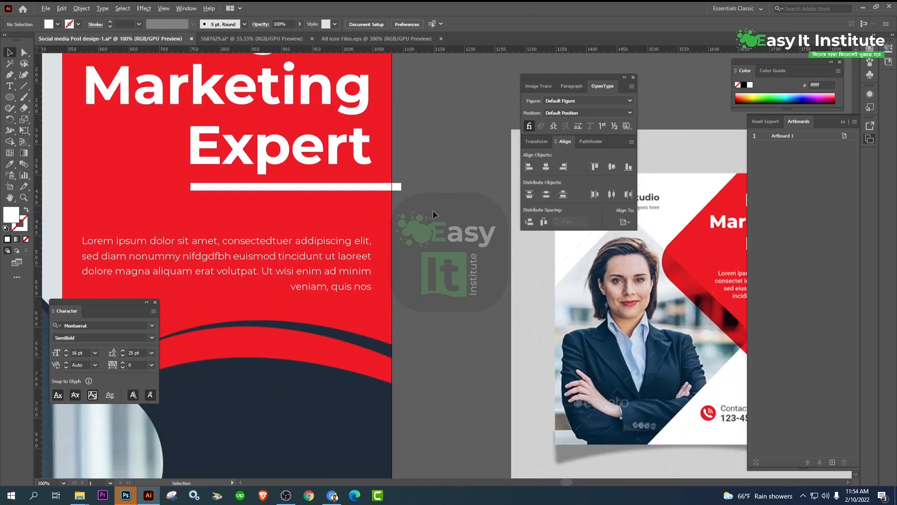
click(381, 187)
scroll(304, 188, up, 3)
drag(281, 197, 282, 194)
scroll(284, 195, down, 3)
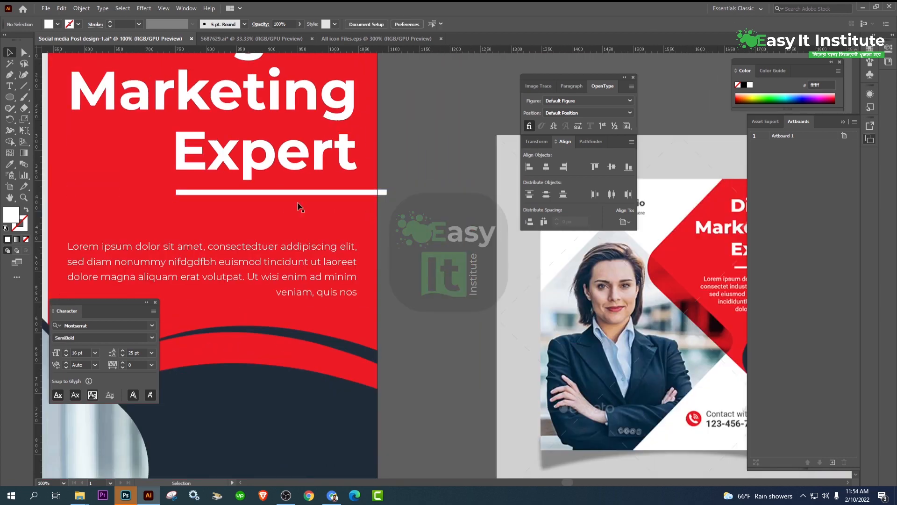
- Trim off the white bar's overhang beyond the artboard edge using the Shape Builder with the red background
scroll(297, 205, up, 2)
shift+click(318, 248)
click(11, 141)
alt+click(480, 185)
scroll(455, 216, down, 3)
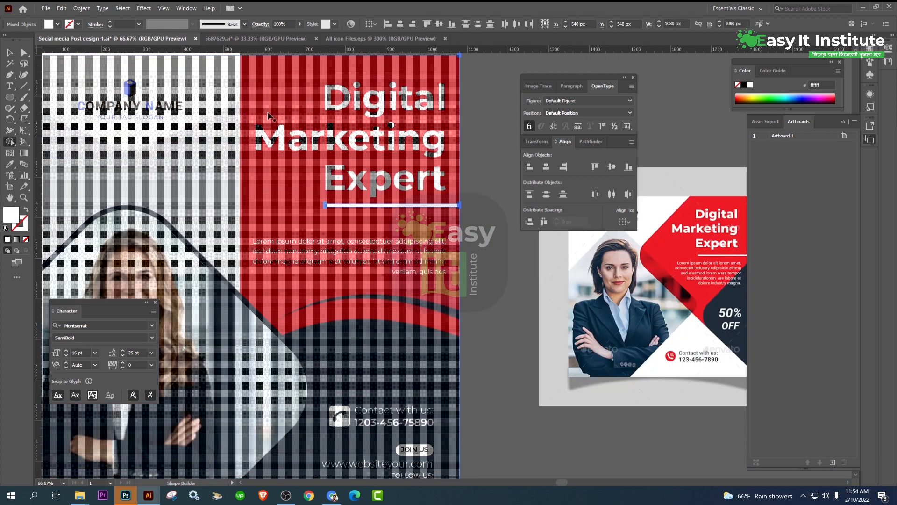
click(11, 53)
click(483, 276)
- Move the Lorem ipsum paragraph up closer to the white bar under the headline
scroll(480, 279, down, 1)
drag(480, 279, 464, 258)
click(422, 244)
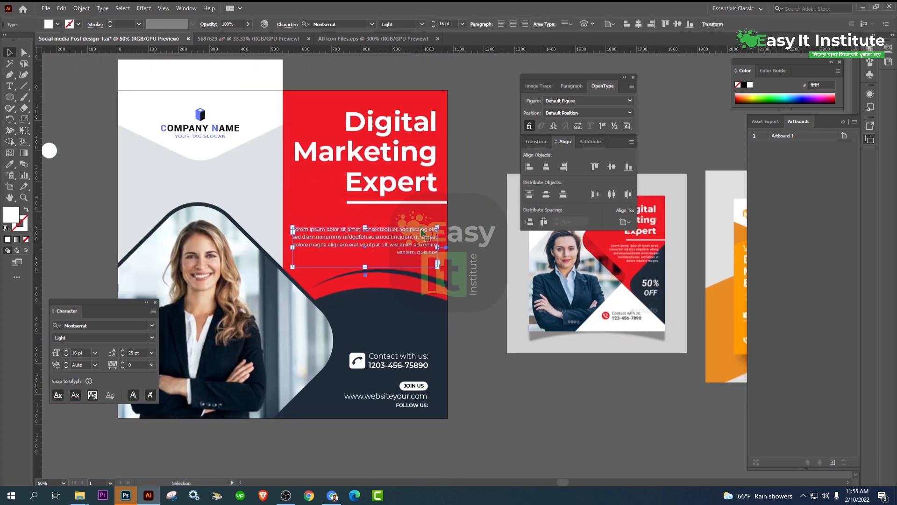
key(shift+Up)
key(shift+Up)
key(shift+Up)
key(Down)
key(Down)
key(Down)
key(Down)
key(Down)
click(475, 260)
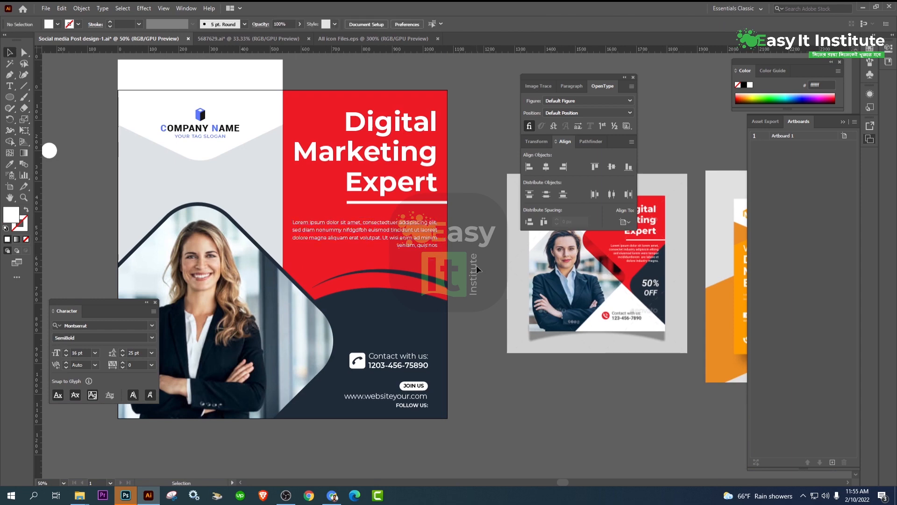
- Recolour the thin curved stripe above the navy area white by sampling with the Eyedropper
drag(478, 268, 465, 221)
click(407, 227)
click(9, 164)
click(108, 66)
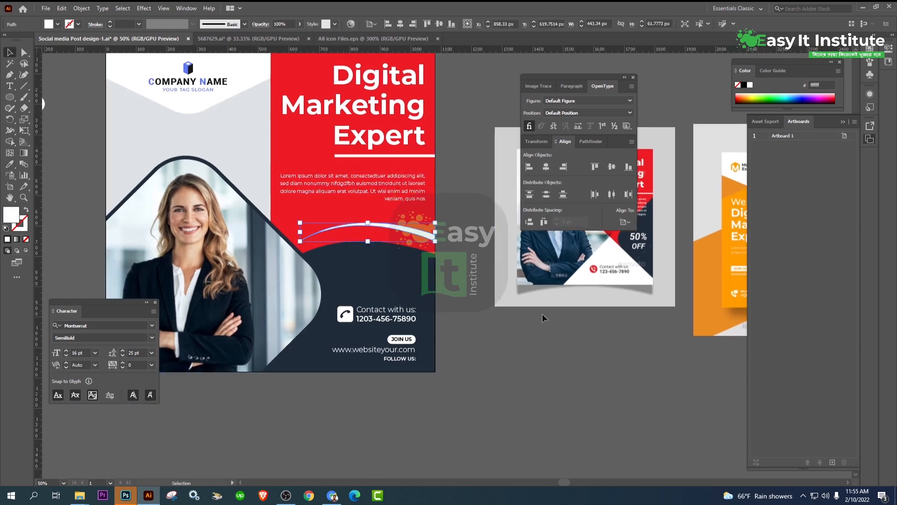
click(508, 354)
- Lock the navy curved shape and the red background square
drag(477, 391, 479, 343)
click(373, 257)
click(81, 9)
mouse_move(100, 8)
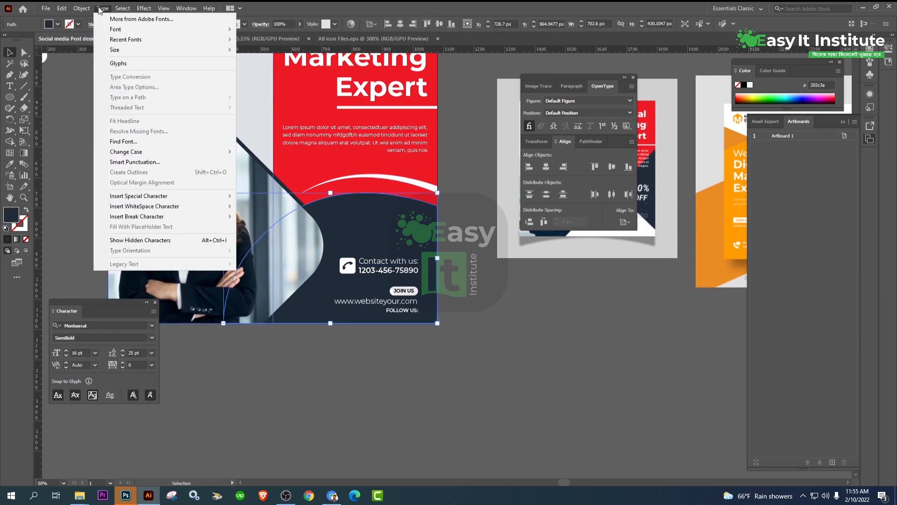
mouse_move(120, 73)
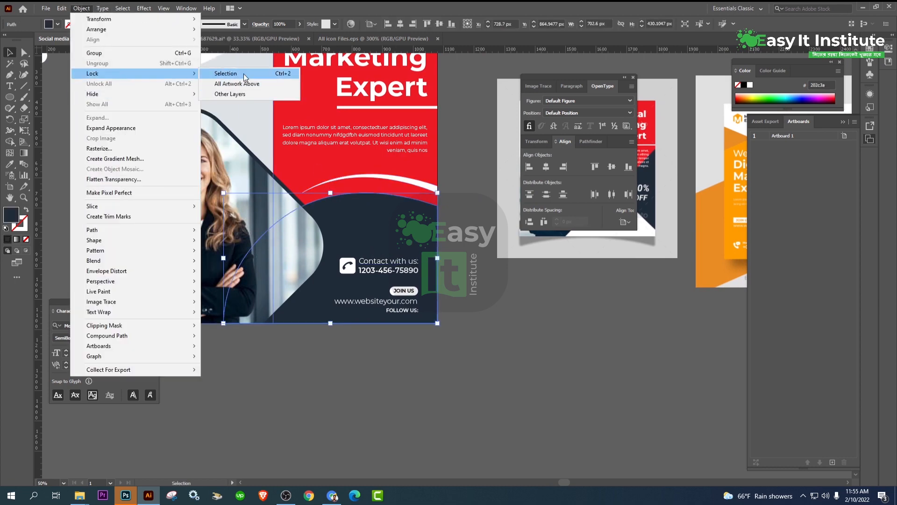
click(223, 74)
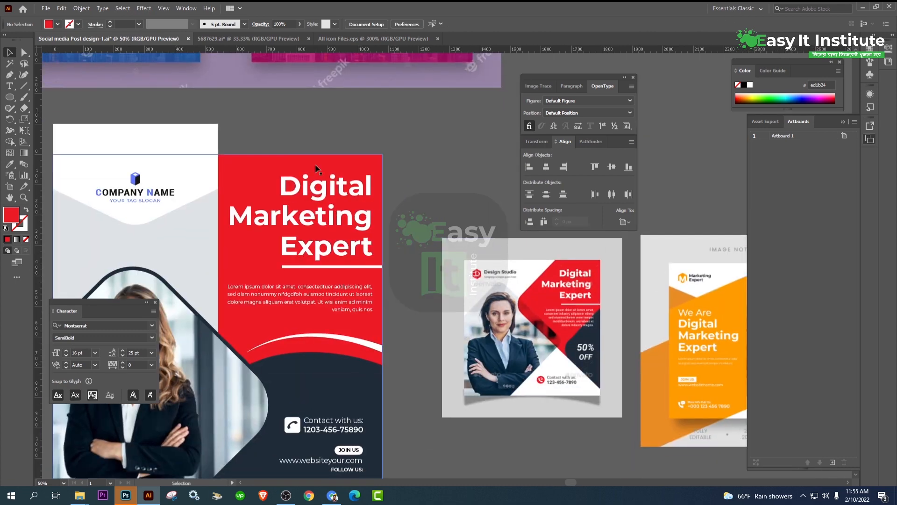
click(81, 8)
mouse_move(112, 73)
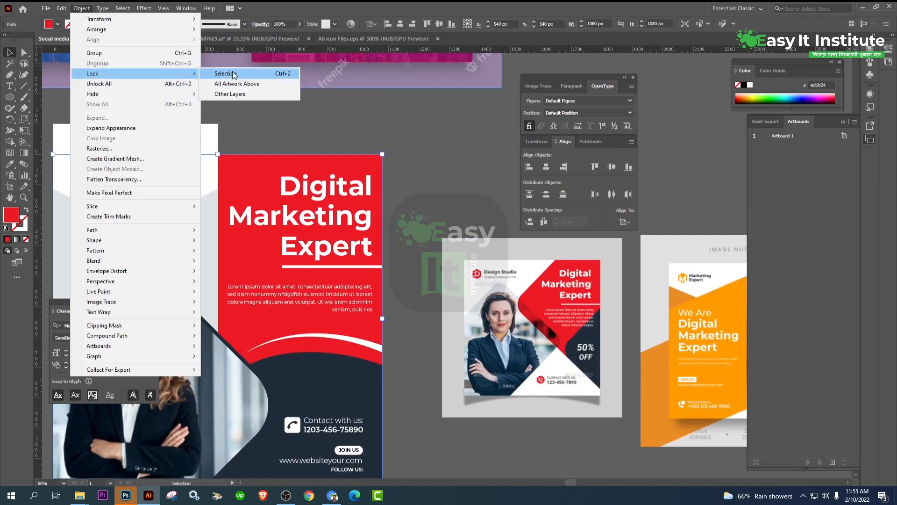
click(225, 73)
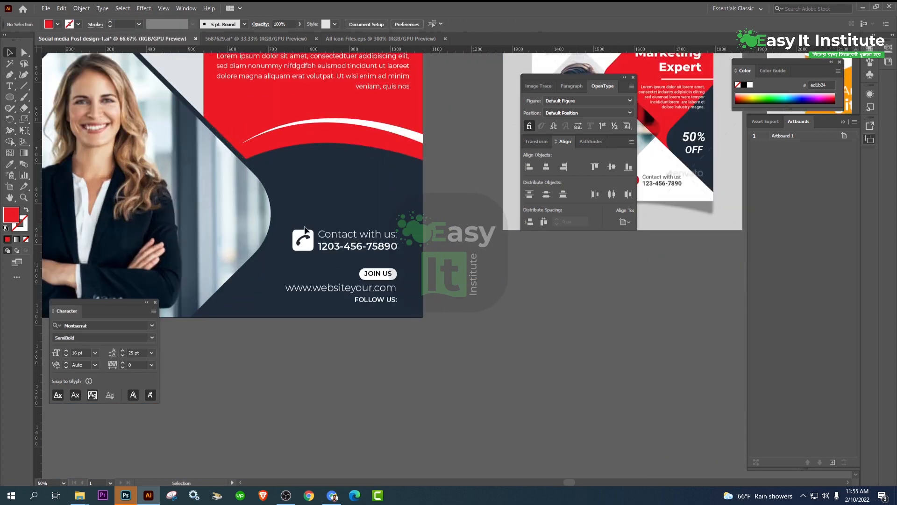
- Place a vertical ruler guide at the headline's right edge, at about X 1048 px
drag(304, 229, 338, 218)
click(456, 186)
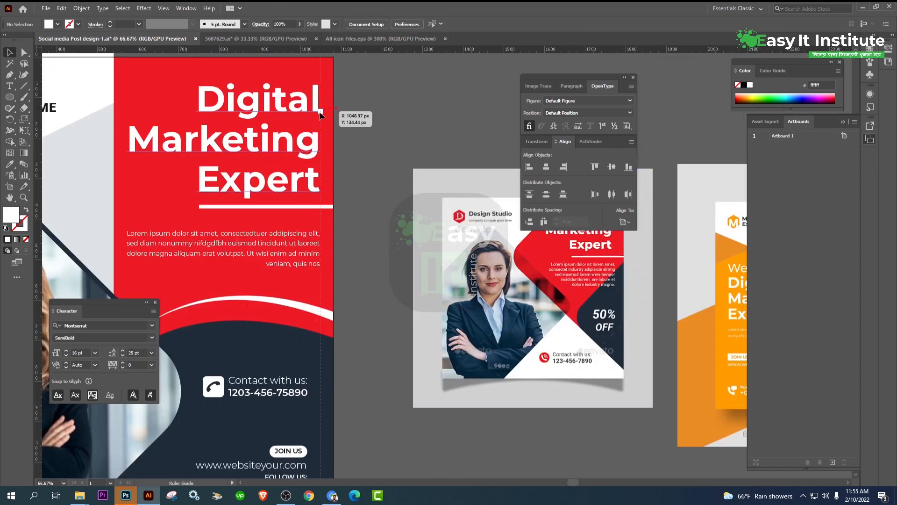
drag(319, 111, 320, 113)
- Move the phone icon and contact text right so they align with the vertical guide
drag(242, 394, 258, 198)
scroll(218, 199, up, 2)
key(Left)
key(Left)
click(483, 252)
- Move the JOIN US button, website address and FOLLOW US text together up and right to the vertical guide
drag(269, 293, 389, 316)
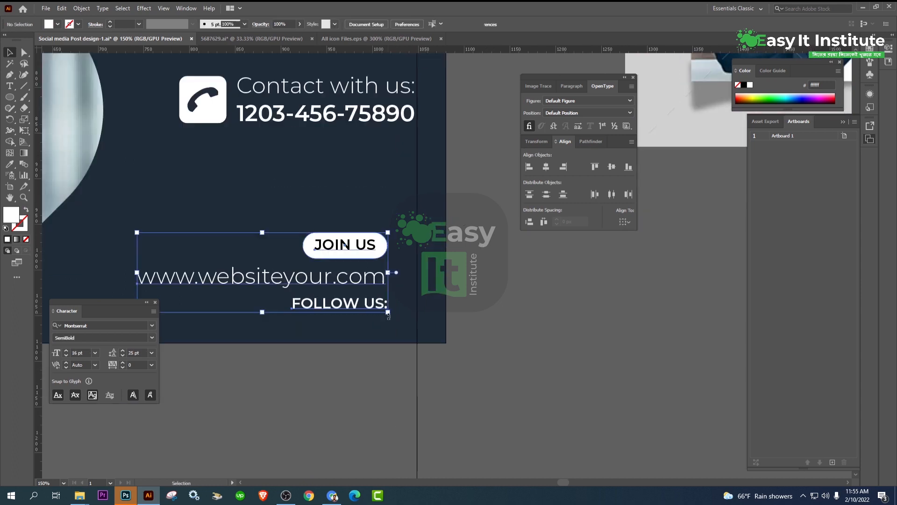
drag(337, 249, 365, 163)
key(Down)
key(Down)
key(Down)
key(Down)
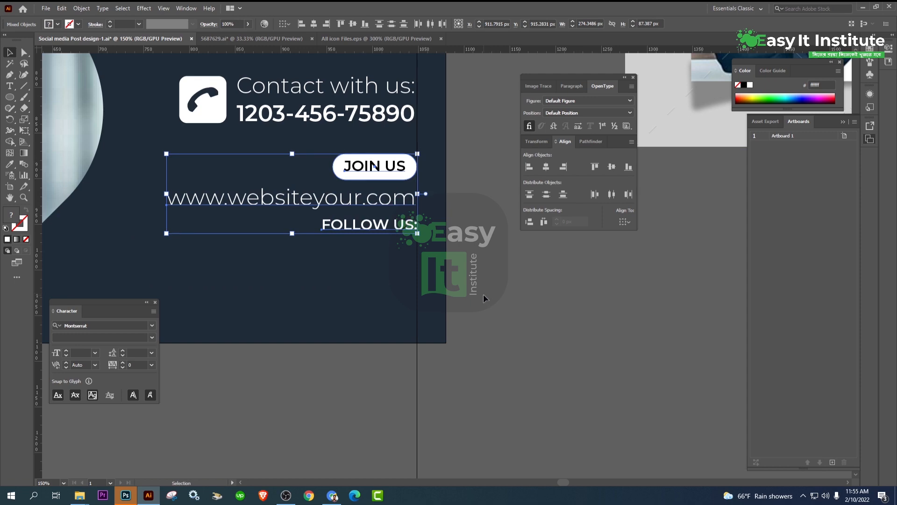
click(484, 295)
- Move the "FOLLOW US:" text further down below the website address and save the file
click(330, 225)
key(shift+Down)
key(shift+Down)
key(shift+Down)
click(344, 294)
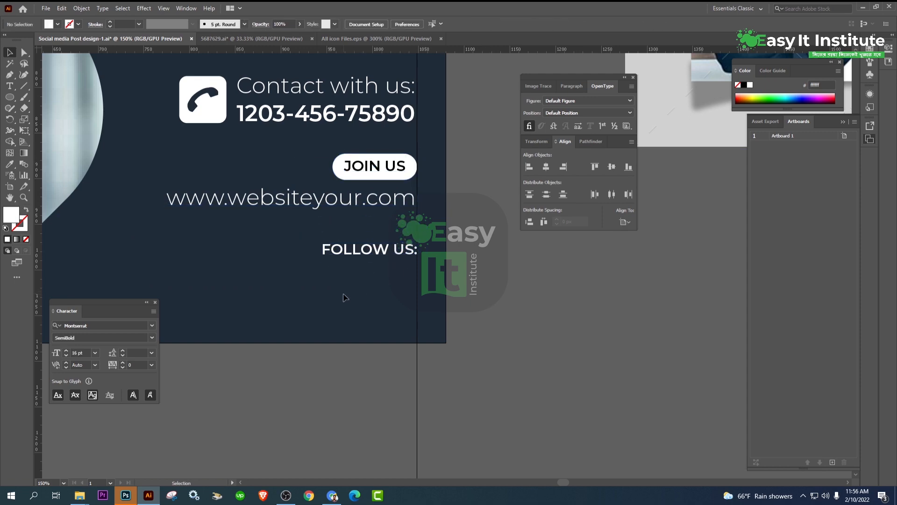
key(ctrl+minus)
key(ctrl+minus)
key(ctrl+s)
- Ungroup the company logo and its text in the white header shape
scroll(481, 352, down, 2)
drag(518, 378, 399, 355)
drag(200, 195, 296, 212)
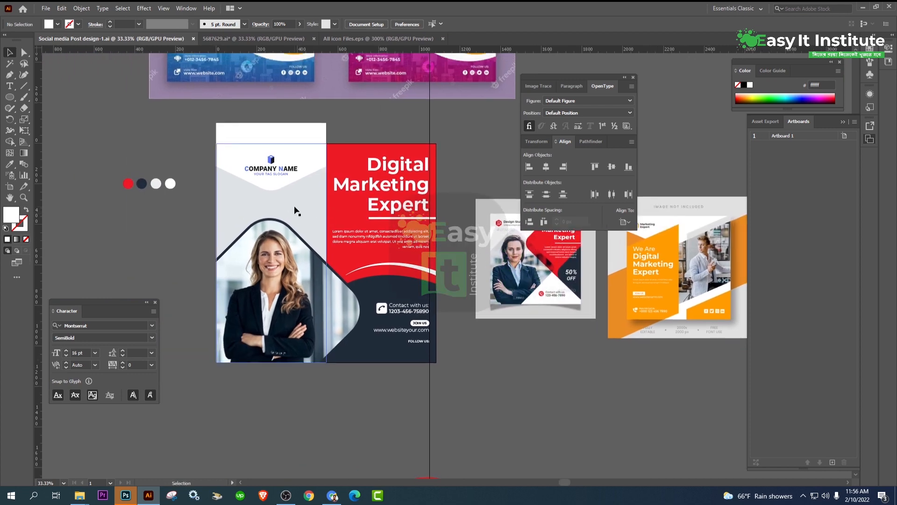
scroll(257, 160, up, 2)
right_click(268, 177)
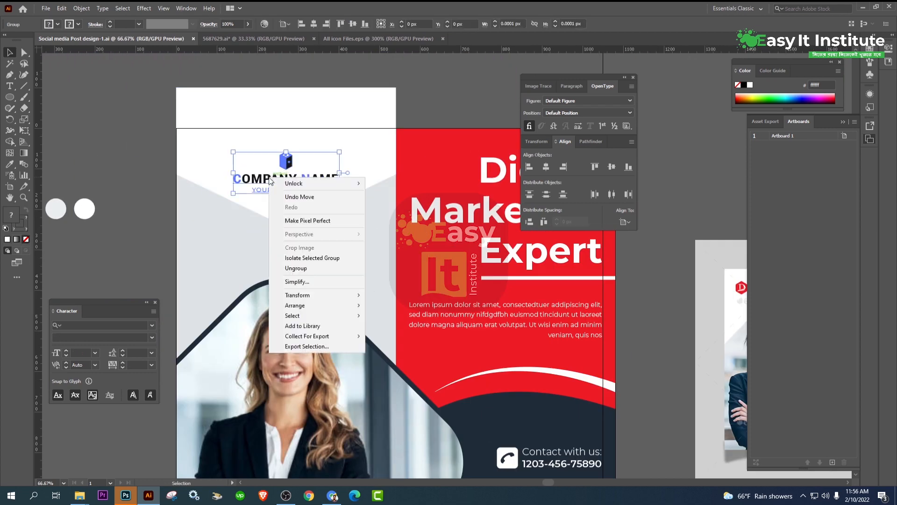
click(292, 268)
click(168, 171)
- Nudge the white header shape behind the logo slightly down
click(222, 103)
key(Down)
key(Down)
key(Down)
key(Down)
key(Down)
key(Down)
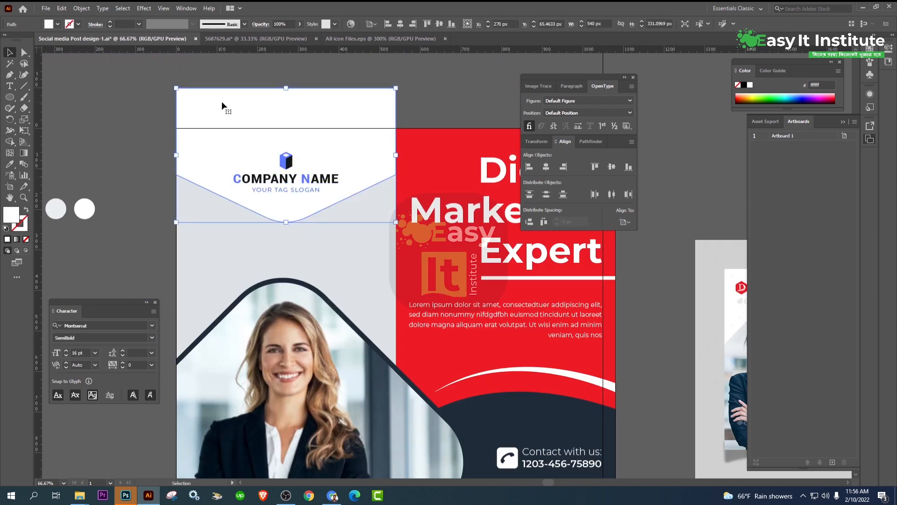
click(169, 154)
- Trim the white header shape's part above the artboard with the Shape Builder, using the grey panel, and lock the shape
click(190, 201)
shift+click(209, 111)
key(shift+m)
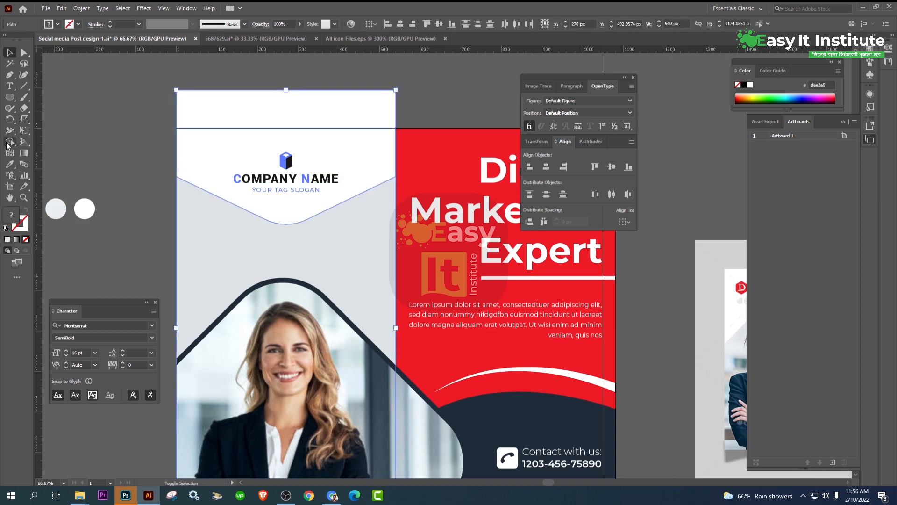
alt+click(209, 110)
key(v)
click(198, 108)
click(180, 139)
click(82, 8)
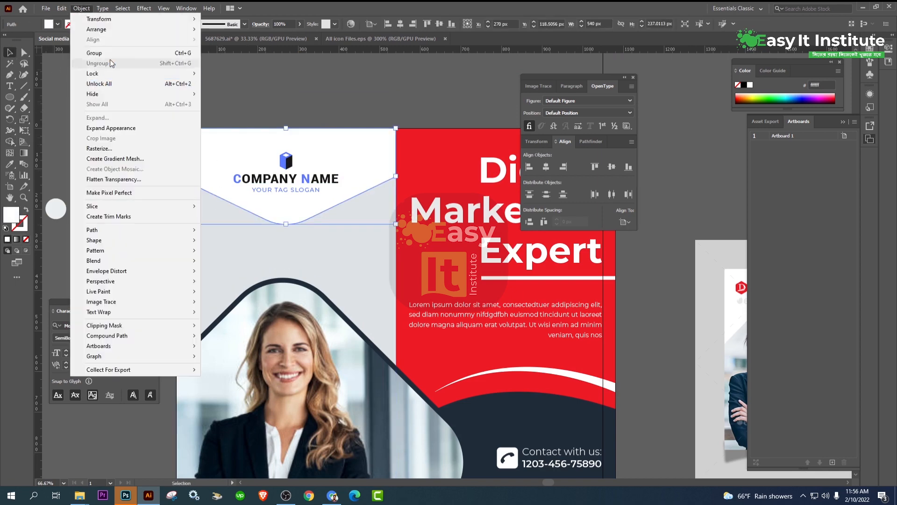
click(220, 73)
scroll(264, 130, up, 4)
scroll(264, 129, down, 3)
click(262, 127)
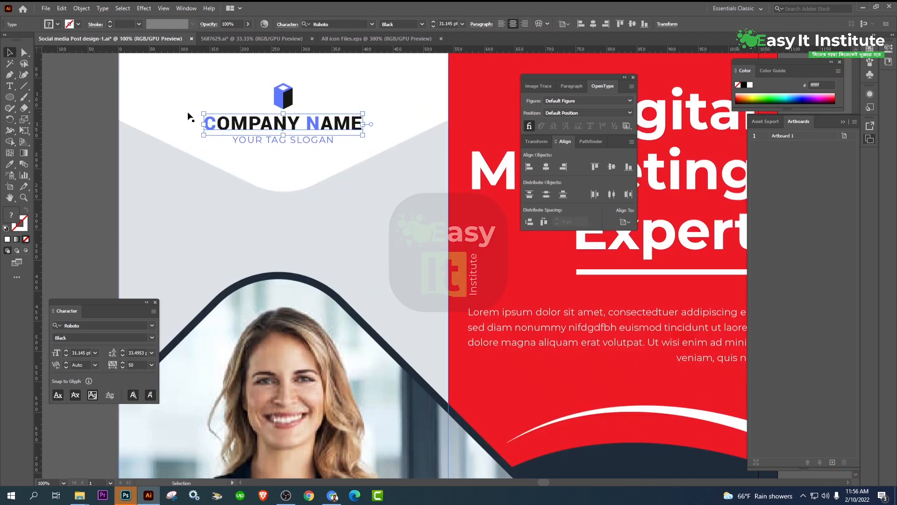
click(189, 116)
drag(207, 81, 191, 198)
- Recolour the grey panel behind the logo and photo dark navy (202c3a) with the Eyedropper
click(172, 161)
drag(122, 296, 262, 232)
scroll(256, 242, down, 3)
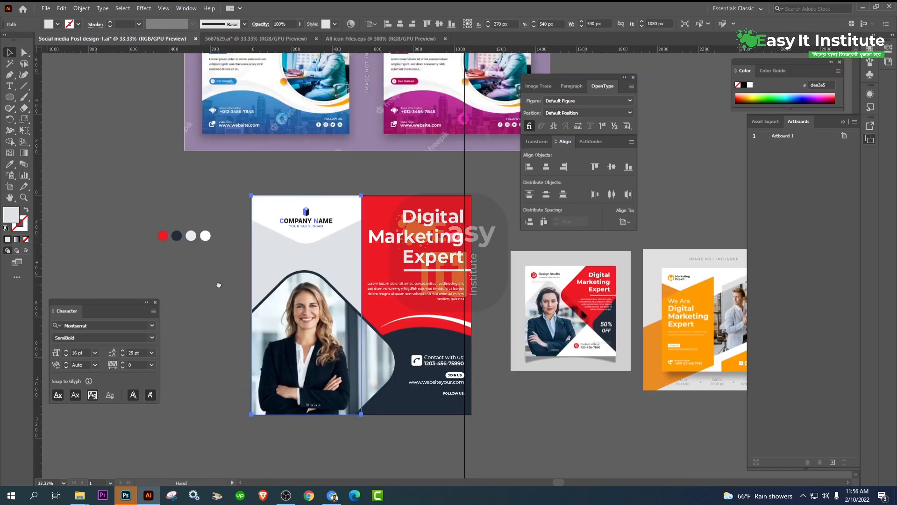
drag(219, 284, 207, 232)
click(259, 211)
click(276, 306)
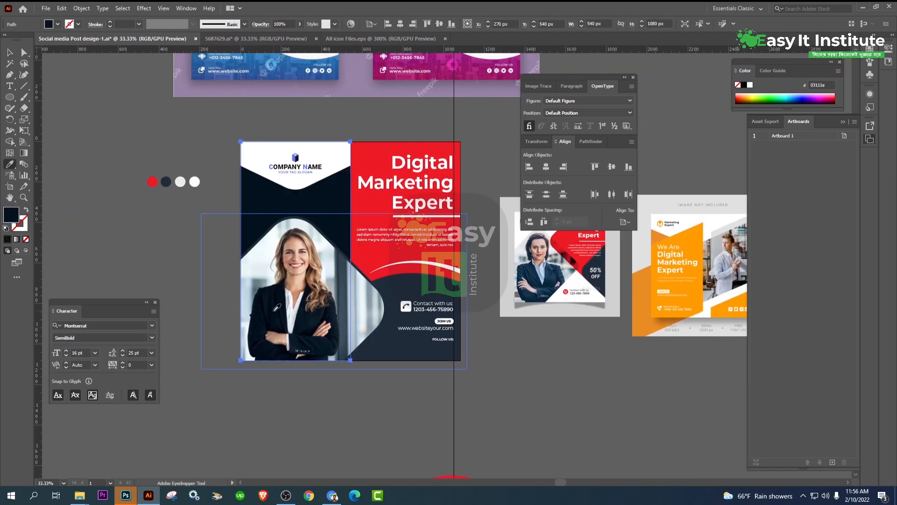
click(413, 282)
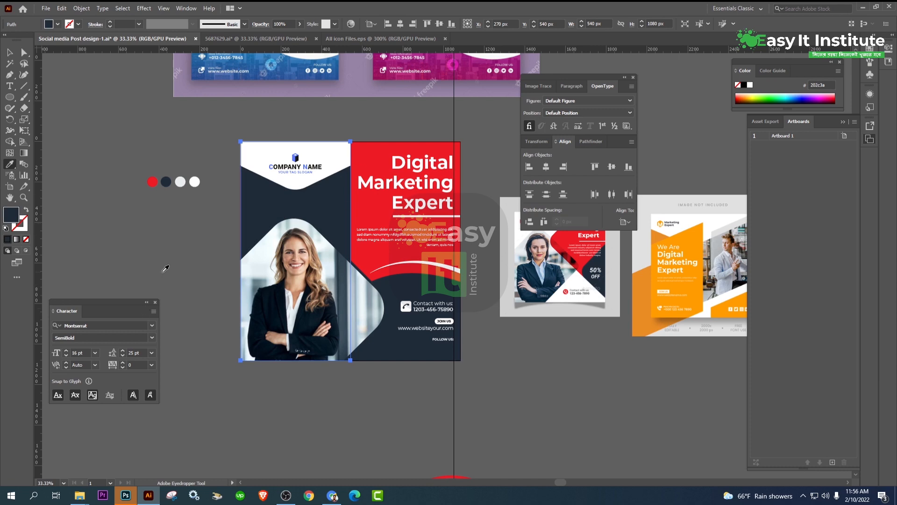
drag(157, 257, 127, 271)
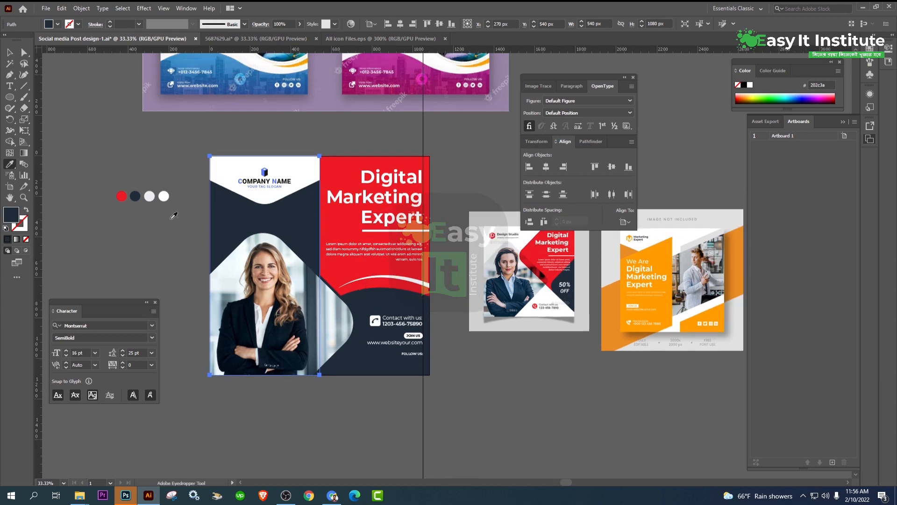
click(10, 55)
click(236, 251)
- Recolour the photo's border red (ed1b24) by sampling the red background
scroll(236, 251, up, 2)
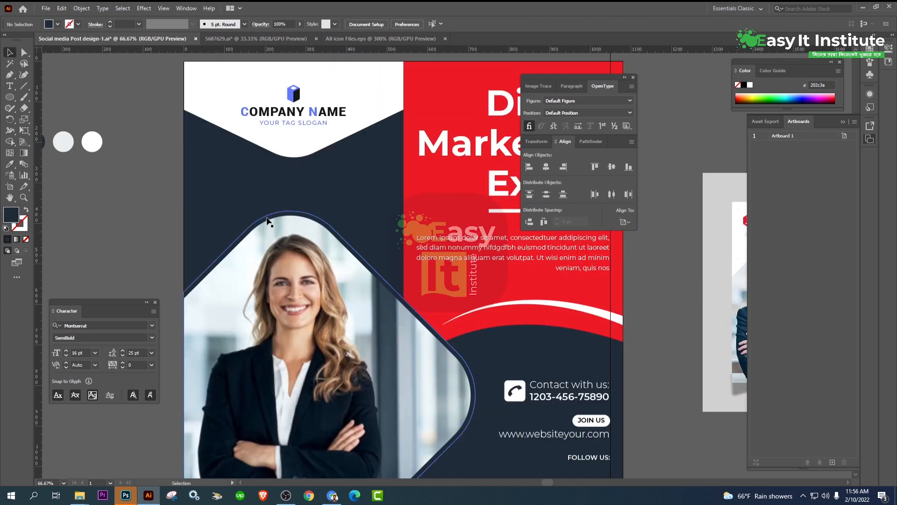
click(270, 216)
click(12, 165)
click(445, 197)
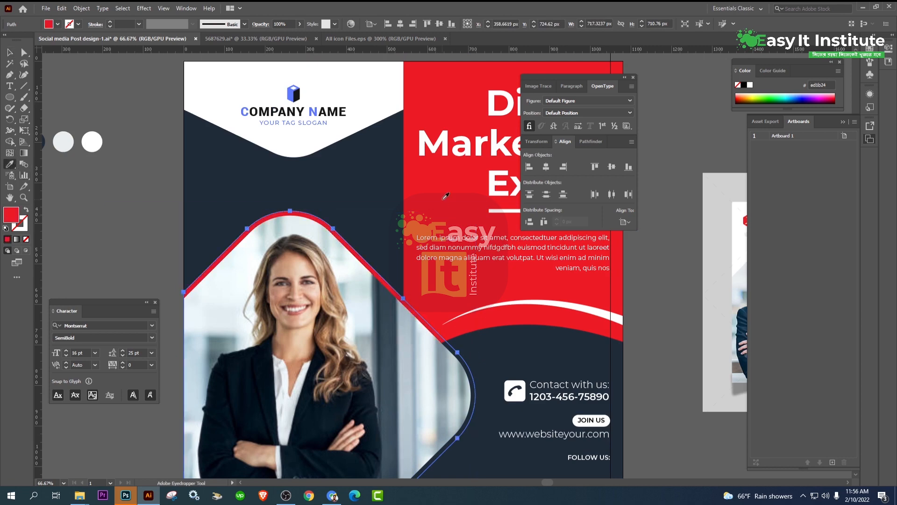
click(11, 55)
click(103, 224)
scroll(103, 224, down, 1)
drag(103, 224, 161, 184)
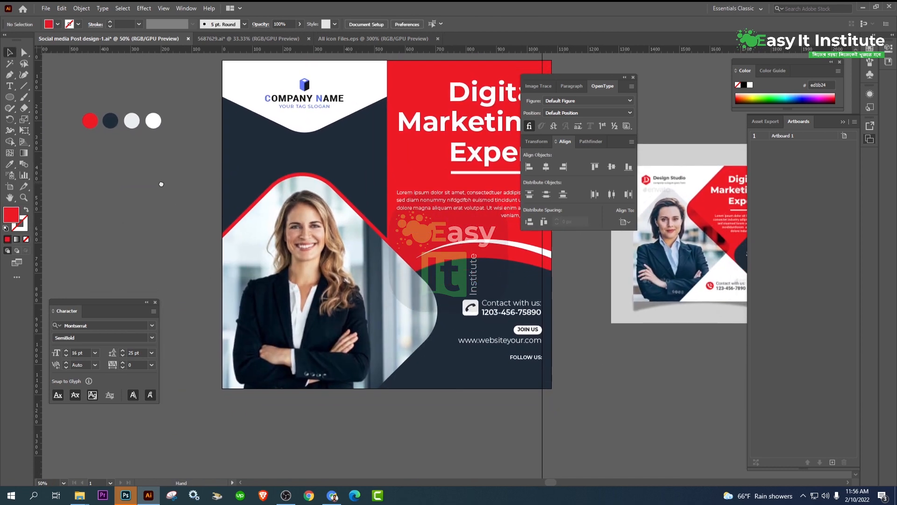
- Move the four colour swatch circles to just above the artboard, over the logo area
click(387, 238)
click(454, 429)
drag(454, 429, 432, 391)
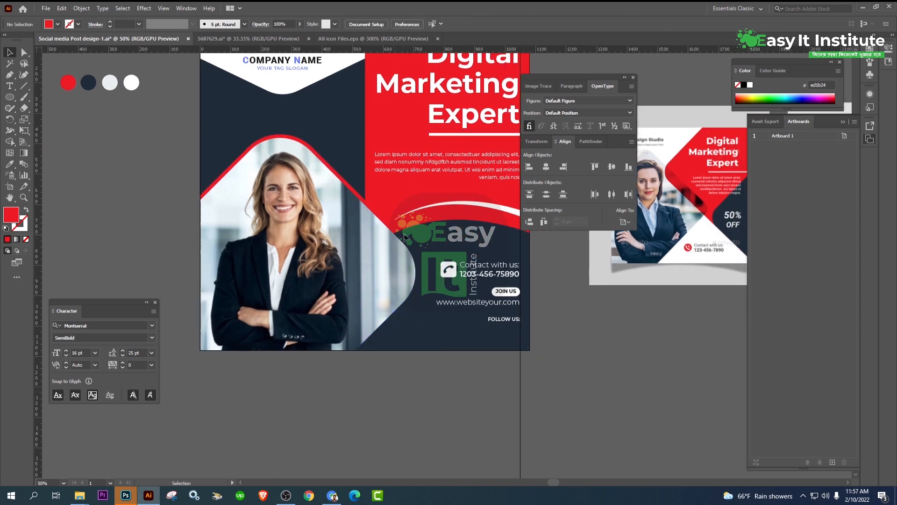
click(405, 242)
click(377, 398)
scroll(329, 342, down, 1)
scroll(196, 173, up, 2)
scroll(196, 173, down, 3)
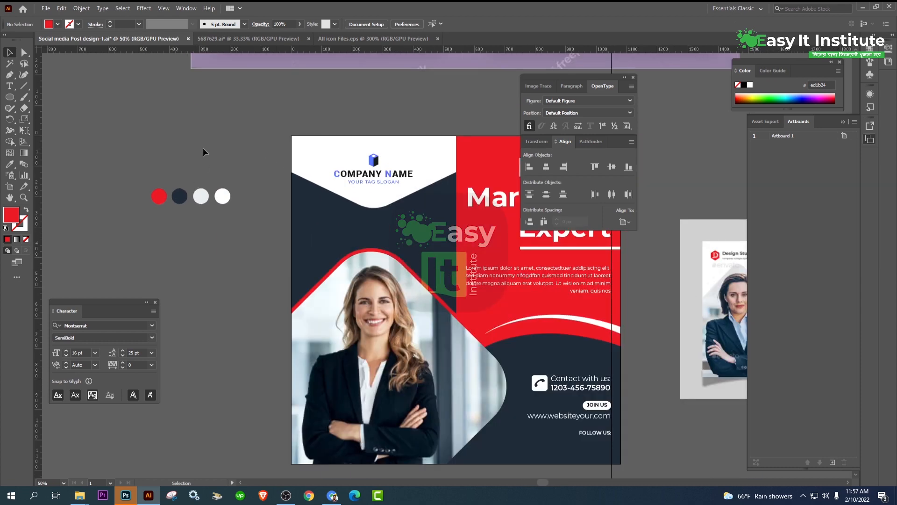
scroll(203, 150, up, 2)
drag(176, 262, 177, 263)
drag(127, 238, 288, 158)
scroll(322, 175, up, 3)
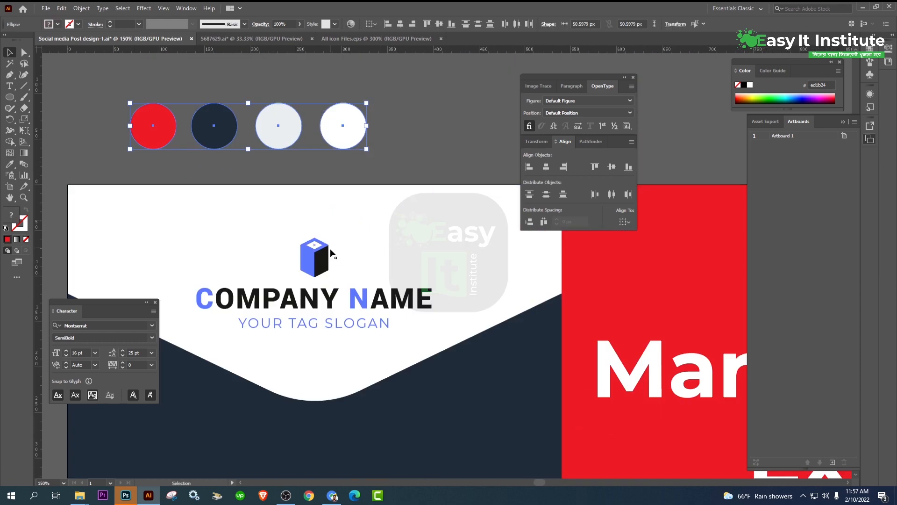
- Ungroup the cube icon in the logo and recolour its left face red (ed1b24) with the Eyedropper
click(323, 254)
right_click(306, 261)
click(322, 352)
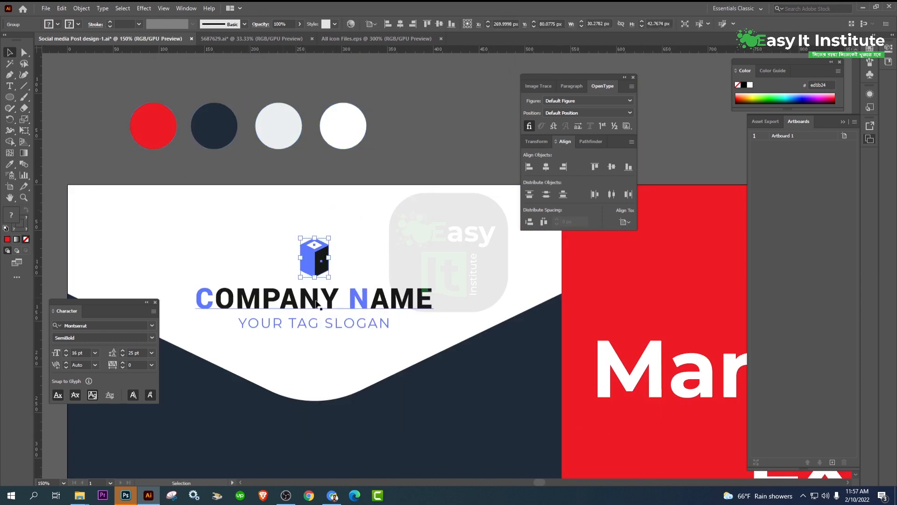
right_click(302, 256)
click(352, 348)
click(307, 262)
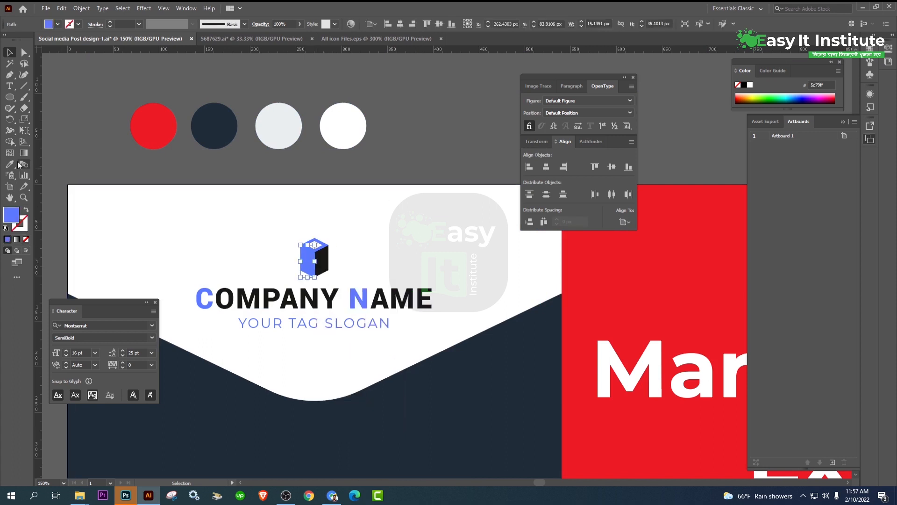
click(322, 200)
scroll(323, 201, up, 2)
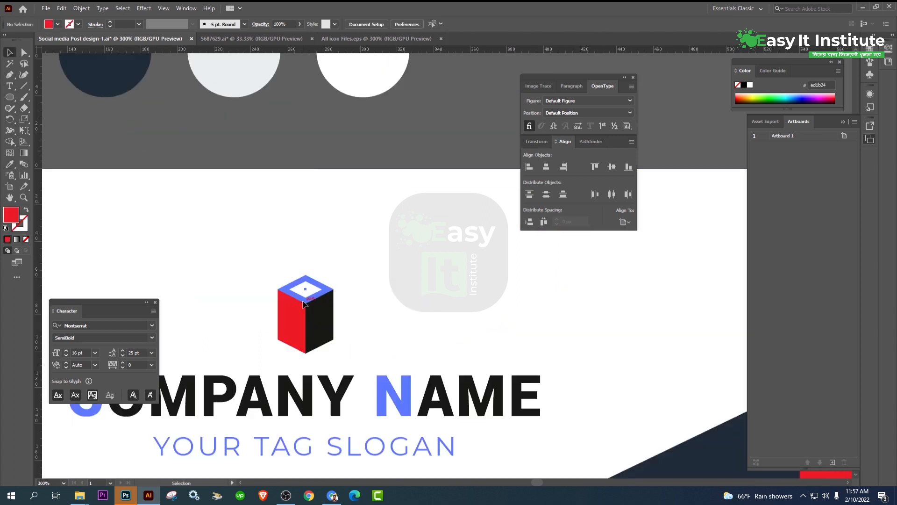
- Convert the stroked outline of the logo cube's top face to a filled shape and recolour it red with the Eyedropper
click(304, 303)
key(i)
click(103, 75)
key(ctrl+z)
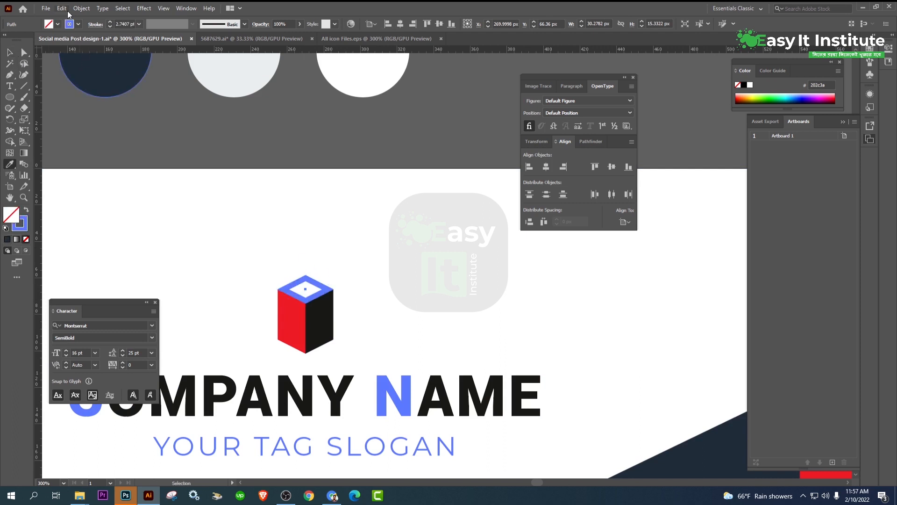
click(81, 9)
click(103, 128)
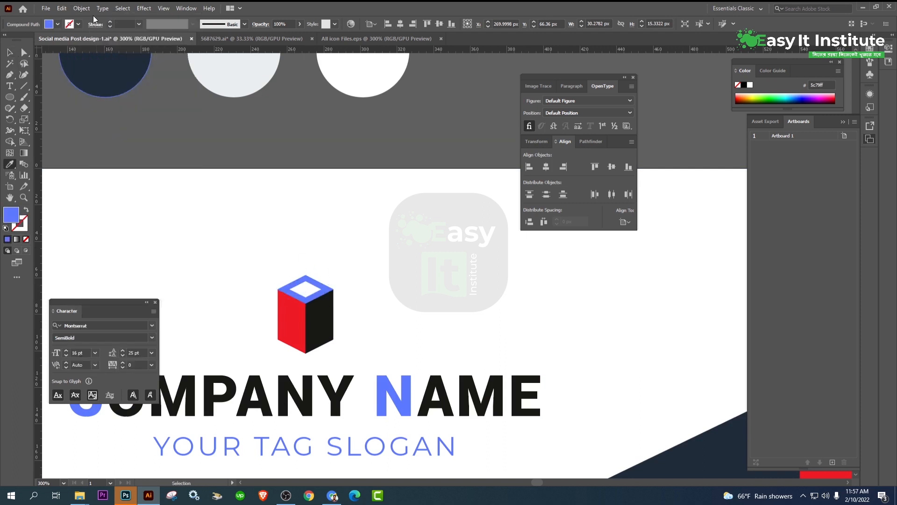
click(283, 303)
click(179, 136)
scroll(255, 100, down, 2)
scroll(206, 108, up, 1)
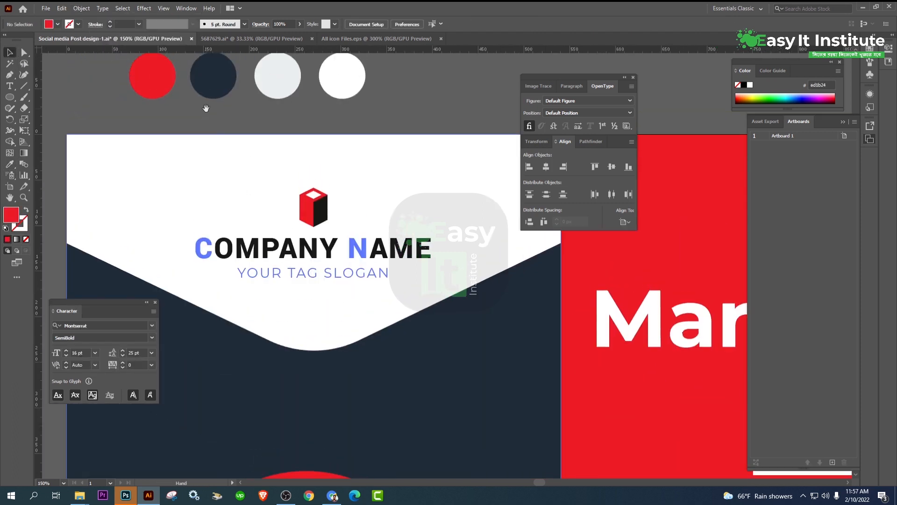
- Recolour the initials C and N of the COMPANY NAME text red with the Eyedropper
triple_click(205, 252)
drag(214, 253, 198, 260)
click(10, 165)
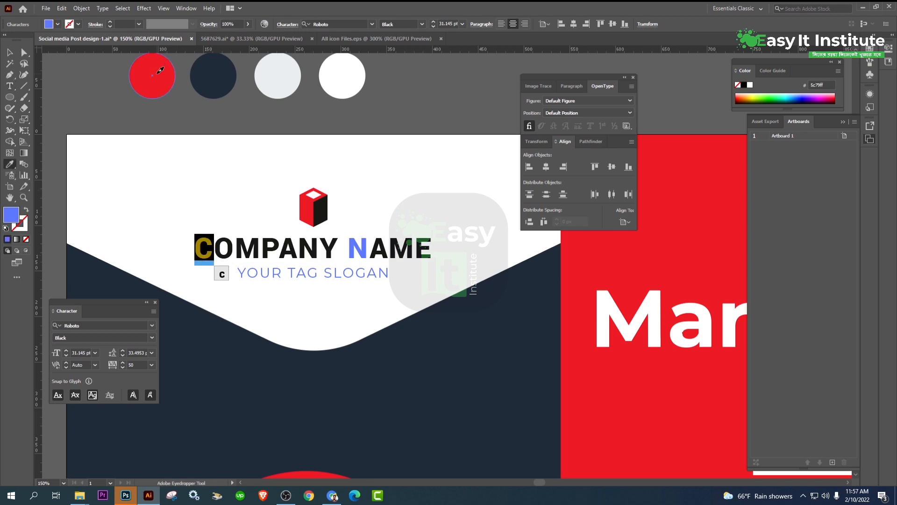
click(11, 57)
click(320, 260)
double_click(334, 253)
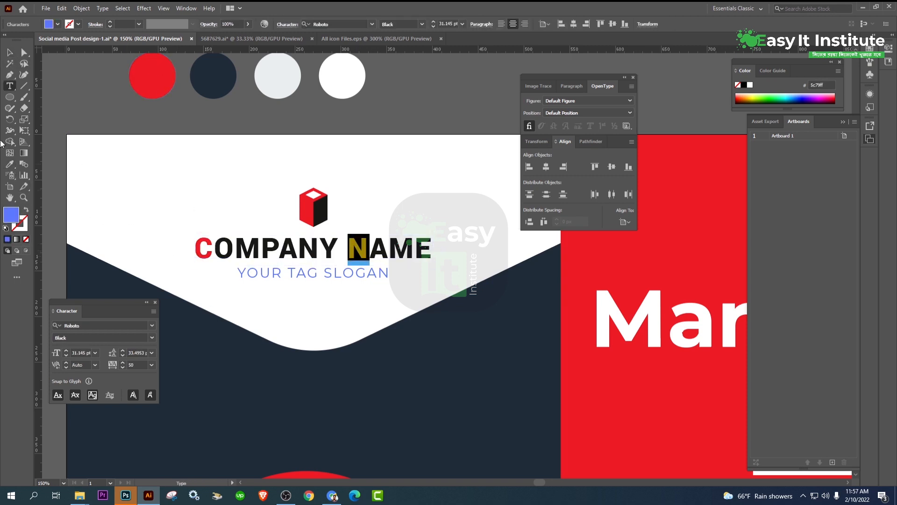
click(309, 211)
click(12, 55)
- Recolour the YOUR TAG SLOGAN text red by sampling the red swatch circle
click(257, 271)
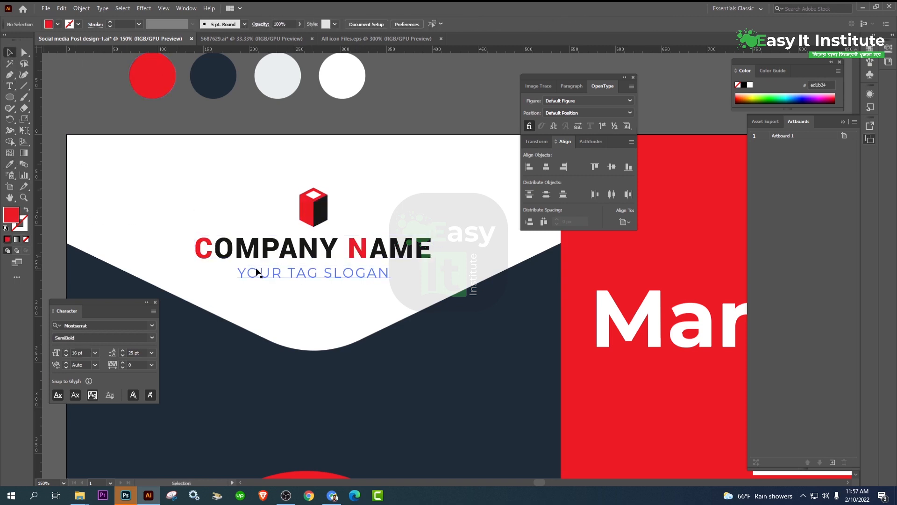
click(11, 165)
click(145, 82)
click(18, 54)
click(171, 156)
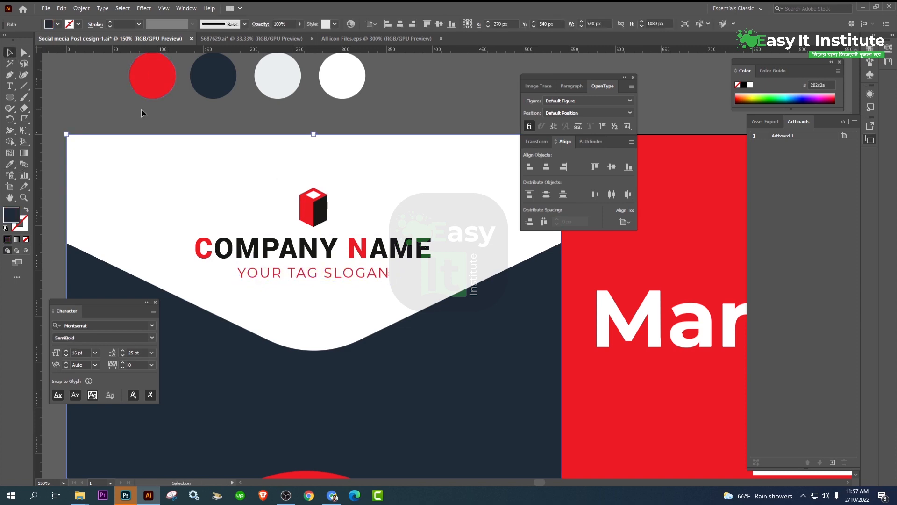
- Check the recoloured post as a whole and save the document
key(ctrl+minus)
key(ctrl+minus)
drag(239, 192, 335, 254)
click(391, 140)
scroll(364, 152, down, 2)
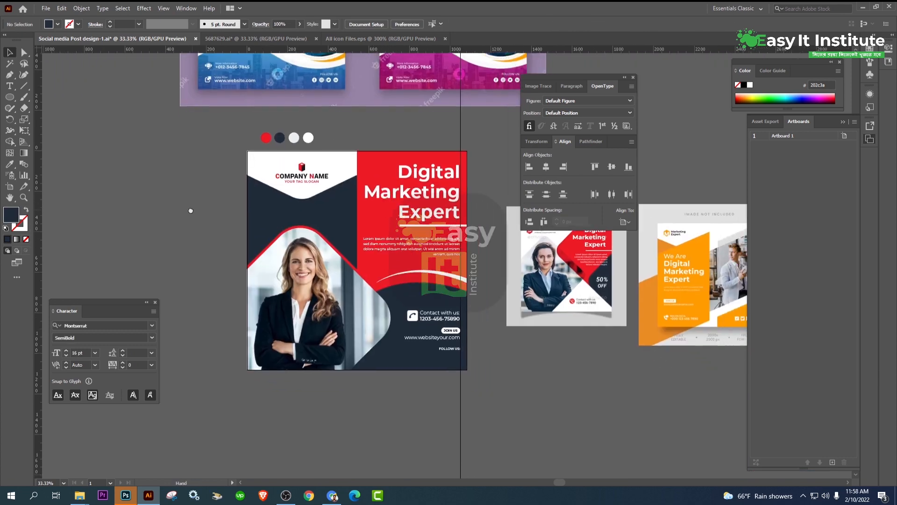
drag(194, 238, 140, 213)
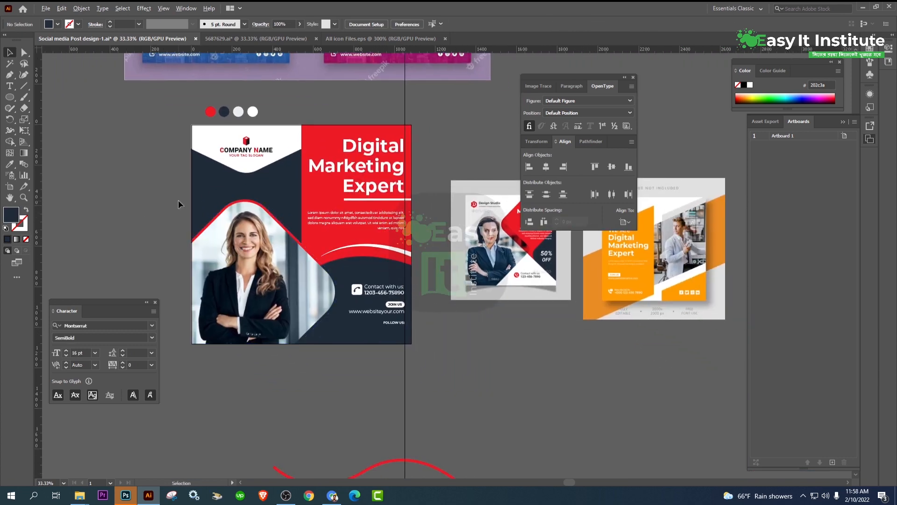
drag(456, 307, 431, 308)
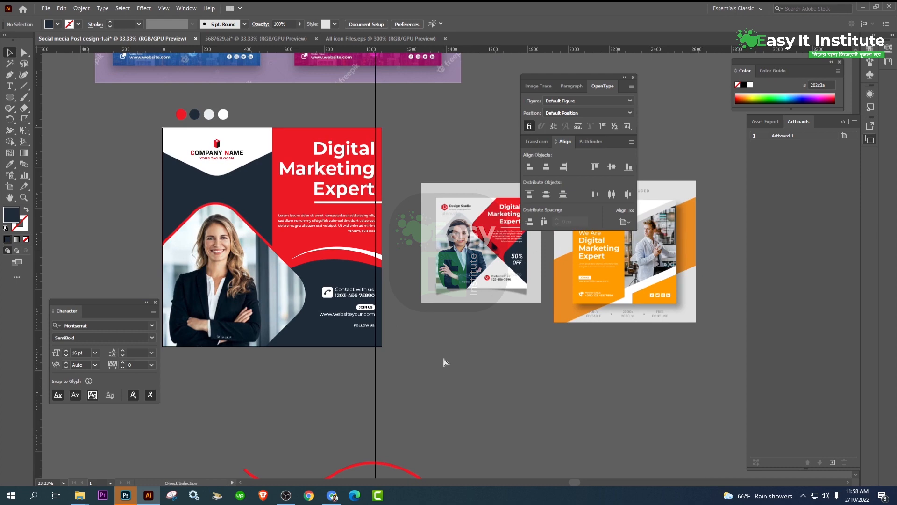
key(ctrl+s)
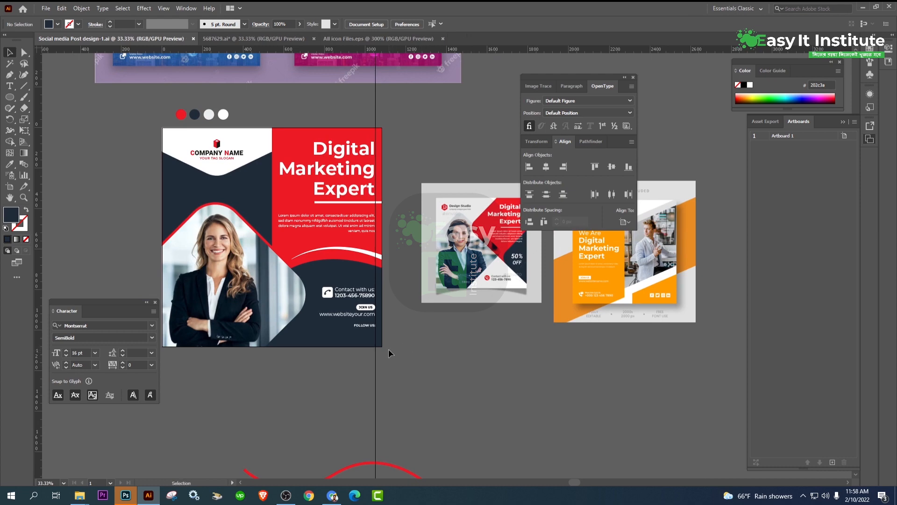
- Unlock all locked objects and recolour the navy panel behind the logo and photo grey (d1d1d1)
drag(173, 192, 207, 237)
scroll(207, 237, up, 1)
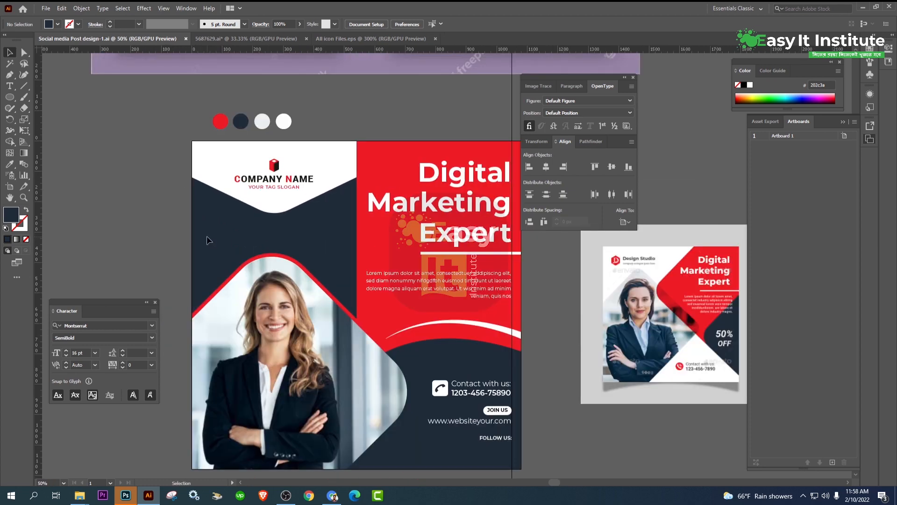
key(ctrl+alt+2)
click(195, 250)
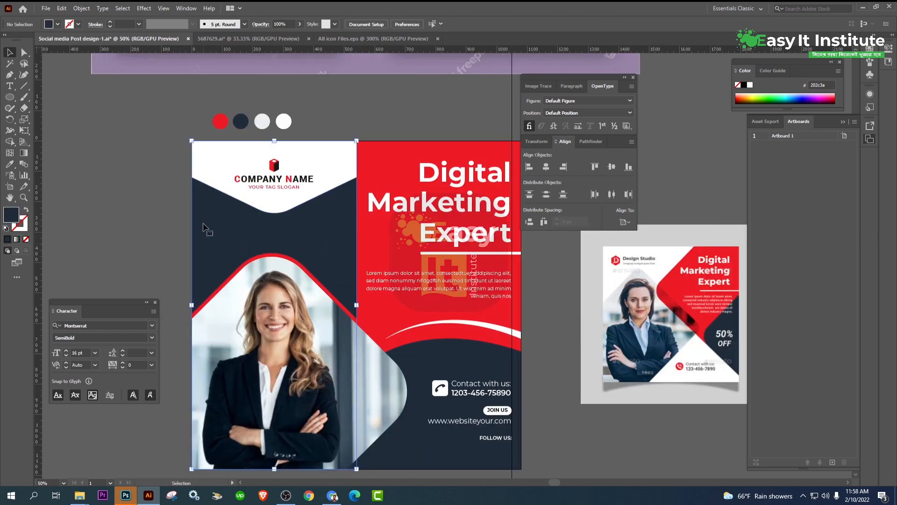
click(207, 148)
scroll(232, 123, up, 3)
click(320, 119)
scroll(318, 121, down, 3)
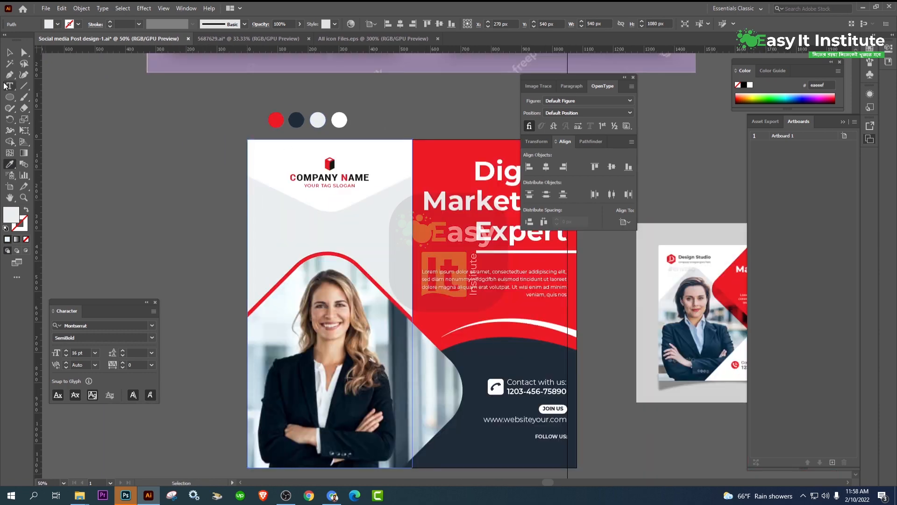
double_click(15, 218)
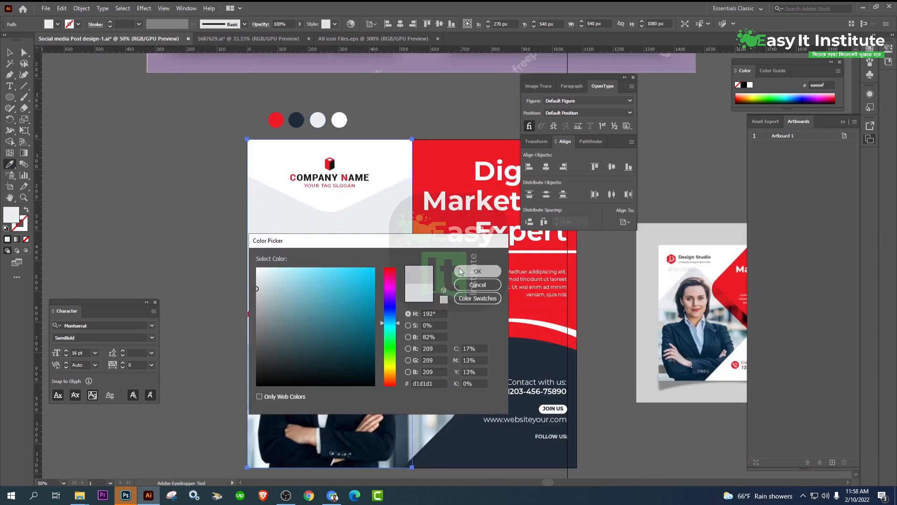
click(460, 271)
click(9, 52)
click(124, 160)
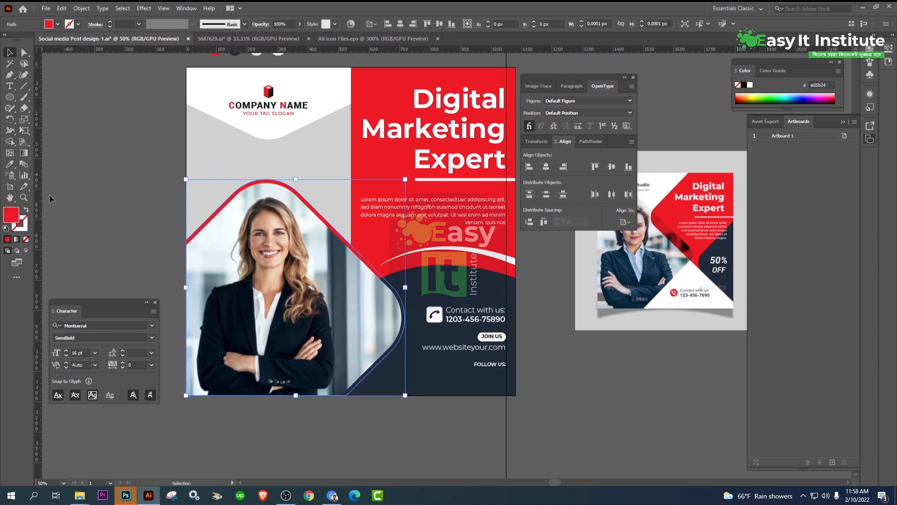
- Recolour the photo's border dark navy (202c3a) by sampling the background of the contact area
click(9, 165)
click(421, 371)
click(9, 52)
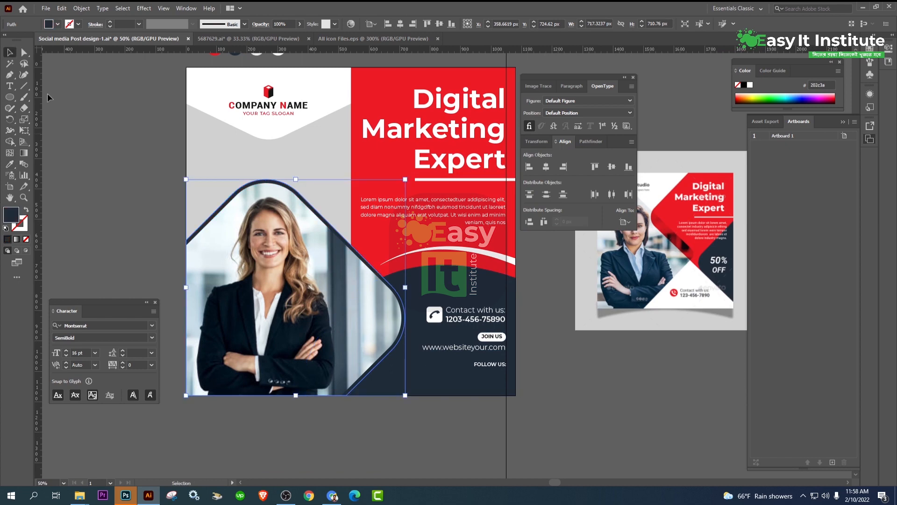
click(104, 124)
drag(104, 123, 86, 164)
scroll(86, 164, down, 2)
drag(382, 345, 413, 384)
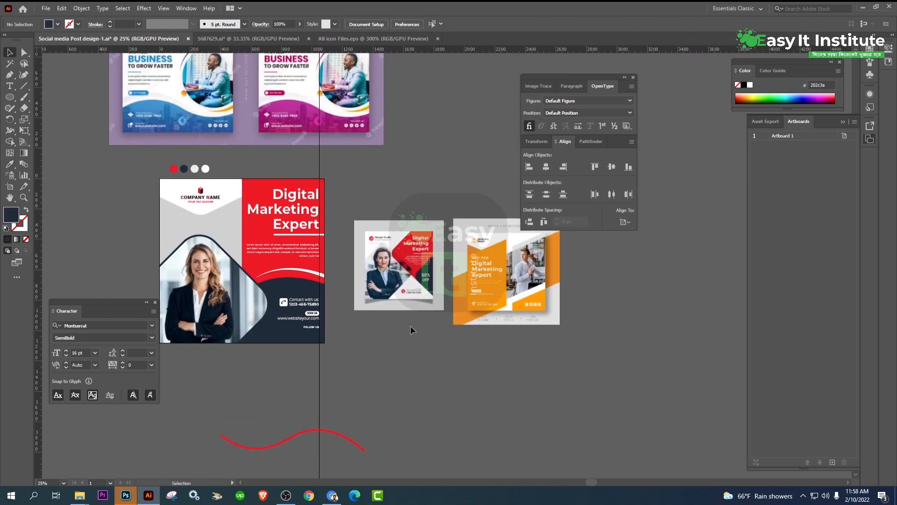
- Recolour the white phone icon beside the contact number red by sampling the red background, working inside its group
scroll(277, 315, up, 3)
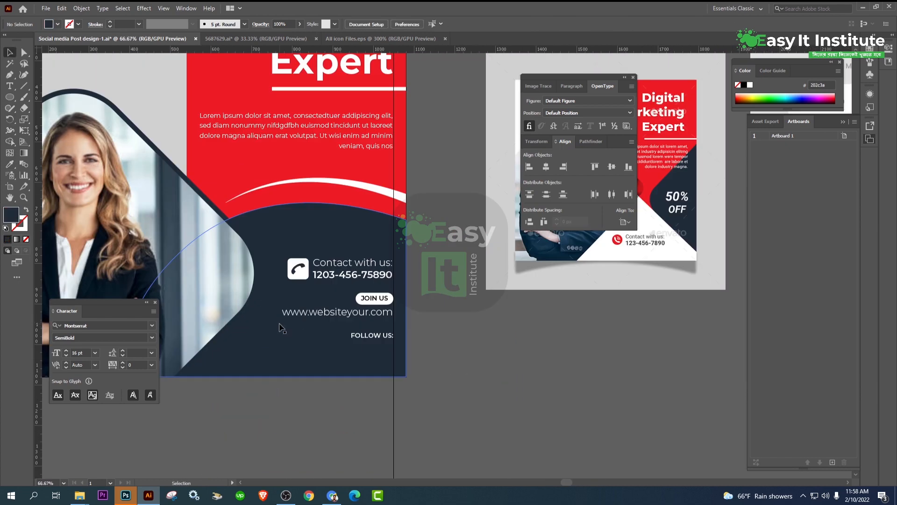
click(302, 277)
scroll(302, 276, up, 1)
double_click(300, 277)
click(10, 165)
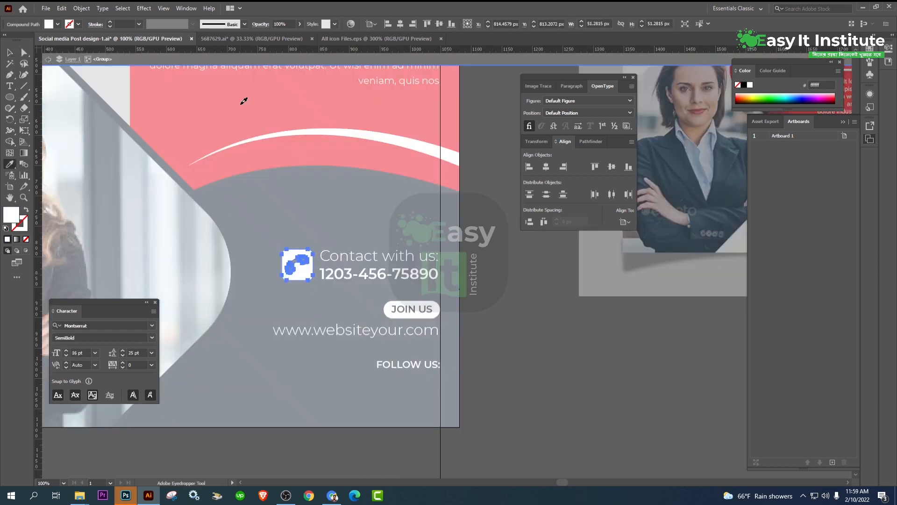
click(241, 104)
click(9, 53)
click(516, 339)
drag(522, 384, 506, 304)
double_click(506, 304)
- Recolour the rounded JOIN US button shape red (ed1b24) by sampling the phone icon
click(407, 230)
scroll(428, 238, up, 2)
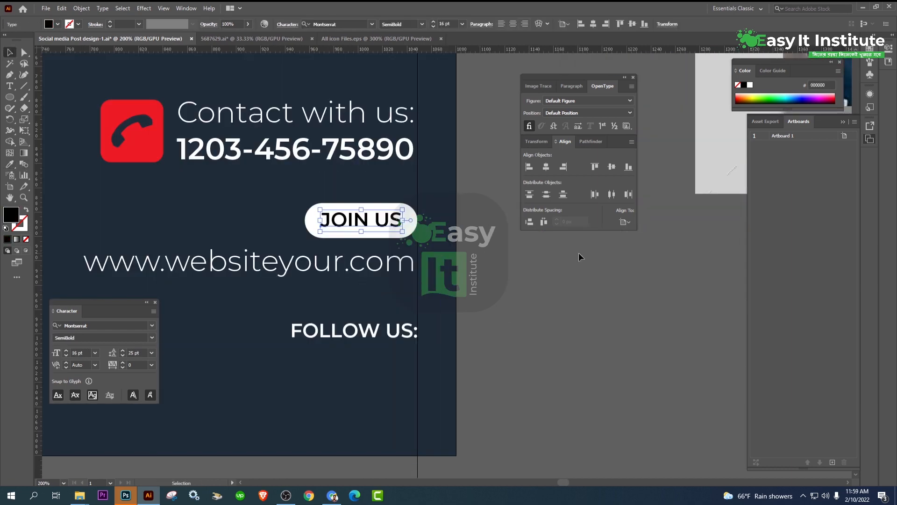
click(580, 257)
click(411, 229)
click(10, 165)
click(152, 149)
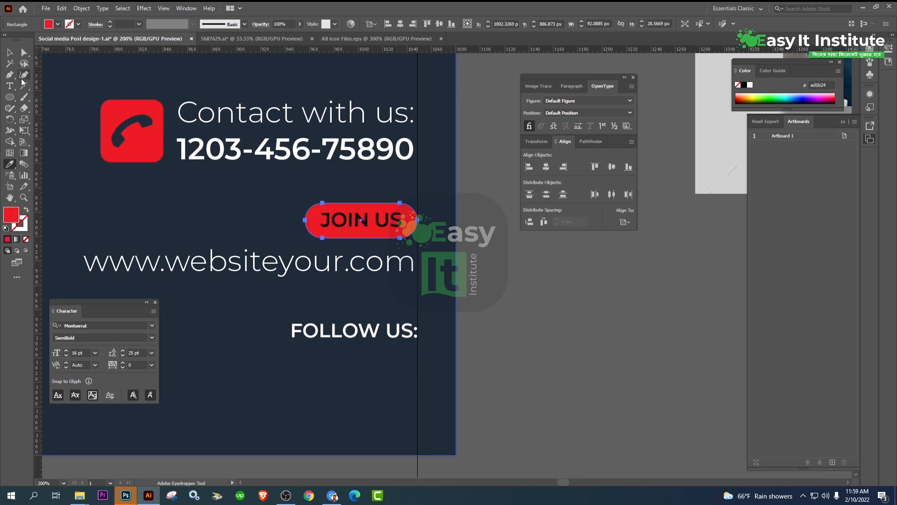
click(10, 53)
click(673, 377)
- Recolour the FOLLOW US: text red by sampling the JOIN US button
scroll(650, 401, down, 2)
drag(637, 413, 538, 352)
click(411, 303)
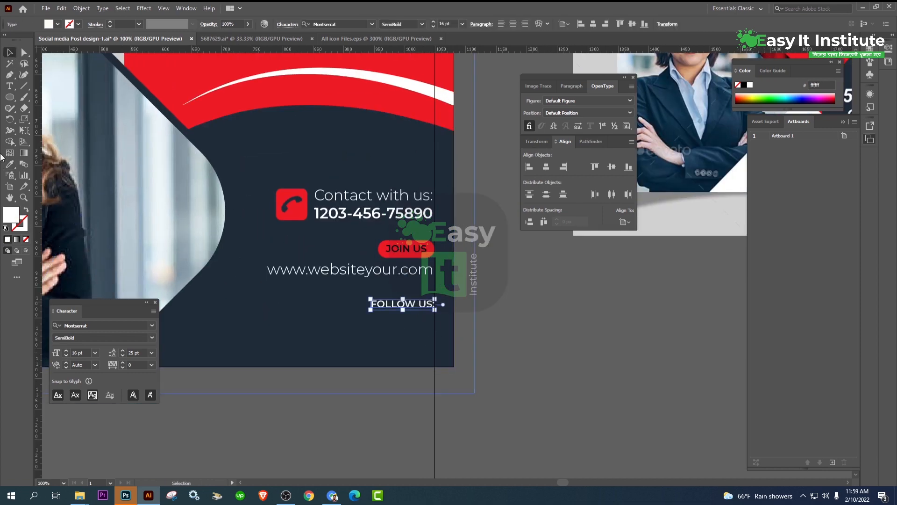
click(405, 248)
click(10, 53)
- Ungroup the set of four black social media icons placed beside the artboard
scroll(460, 345, up, 1)
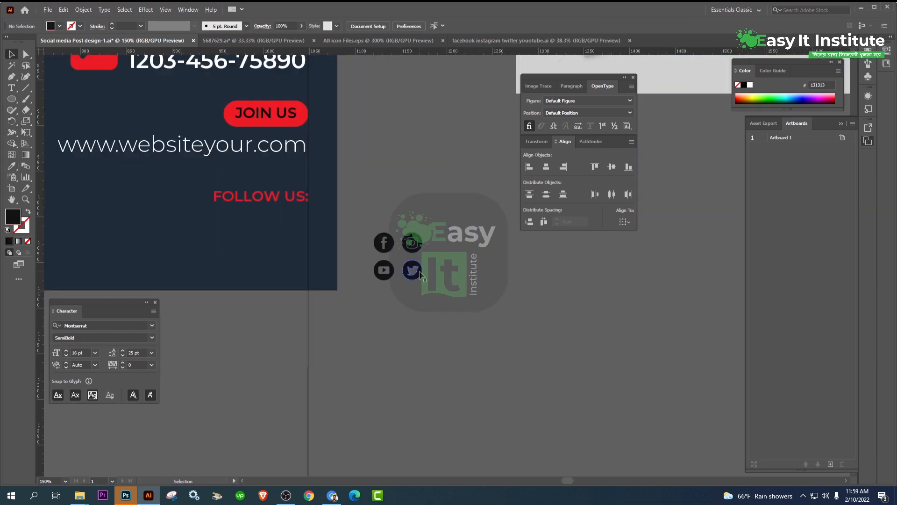
right_click(419, 272)
click(443, 344)
click(464, 201)
scroll(439, 270, up, 2)
click(331, 272)
click(282, 239)
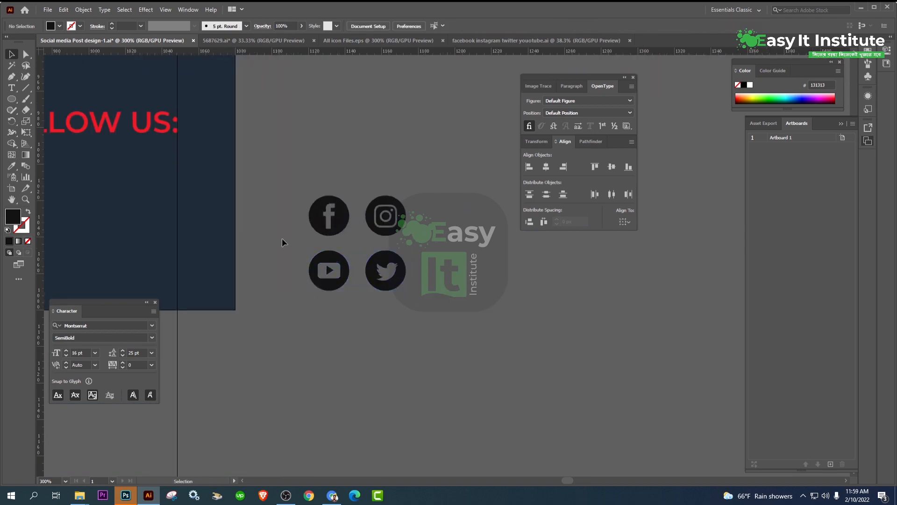
- Arrange the social media icons in a single row in the order Facebook, Instagram, YouTube, Twitter
drag(281, 241, 386, 278)
drag(321, 257, 434, 202)
click(432, 312)
scroll(433, 312, down, 3)
drag(495, 262, 412, 466)
drag(140, 234, 431, 426)
drag(93, 243, 385, 447)
drag(142, 175, 198, 220)
drag(569, 447, 241, 160)
scroll(240, 160, down, 3)
drag(325, 326, 289, 199)
scroll(289, 198, up, 5)
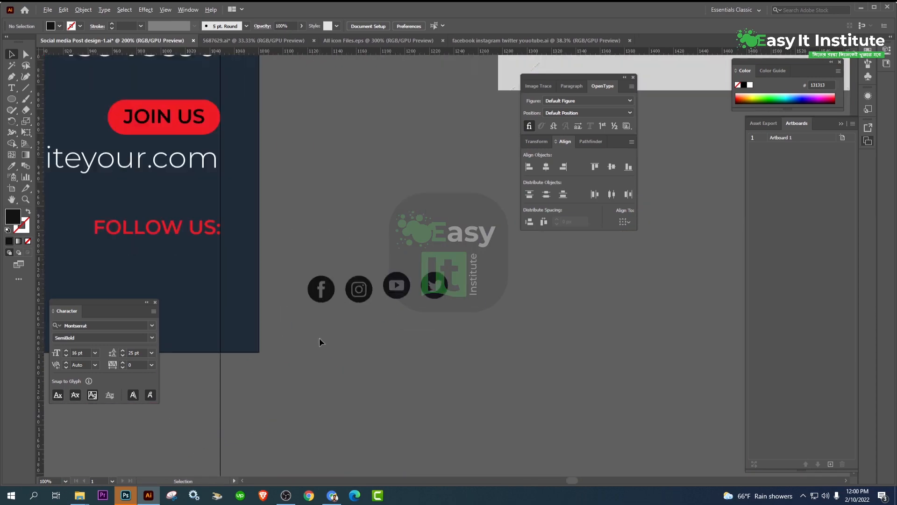
- Align the four social media icons on their vertical centres so that they form a level row
scroll(318, 337, up, 1)
drag(319, 337, 258, 320)
drag(236, 190, 460, 308)
click(612, 167)
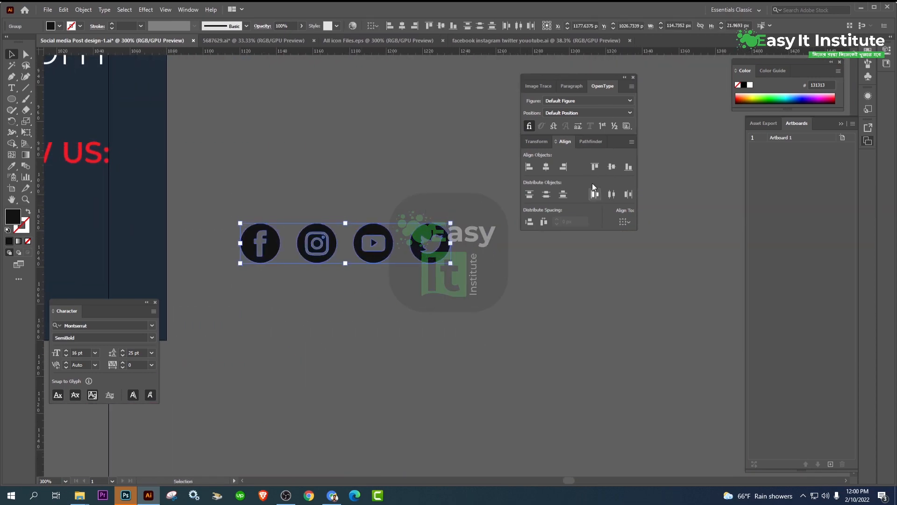
- Recolour the social media icons white with the Eyedropper and move the row below the FOLLOW US: text
key(ctrl+minus)
click(19, 166)
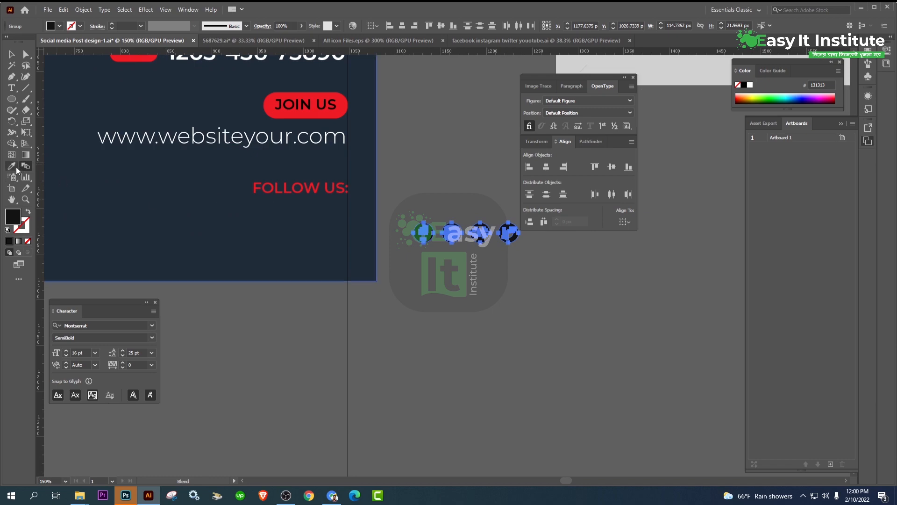
click(15, 167)
scroll(56, 262, down, 2)
scroll(330, 220, up, 1)
click(397, 176)
drag(238, 262, 283, 157)
click(13, 56)
scroll(470, 224, up, 2)
click(396, 265)
scroll(399, 255, down, 3)
drag(408, 230, 342, 145)
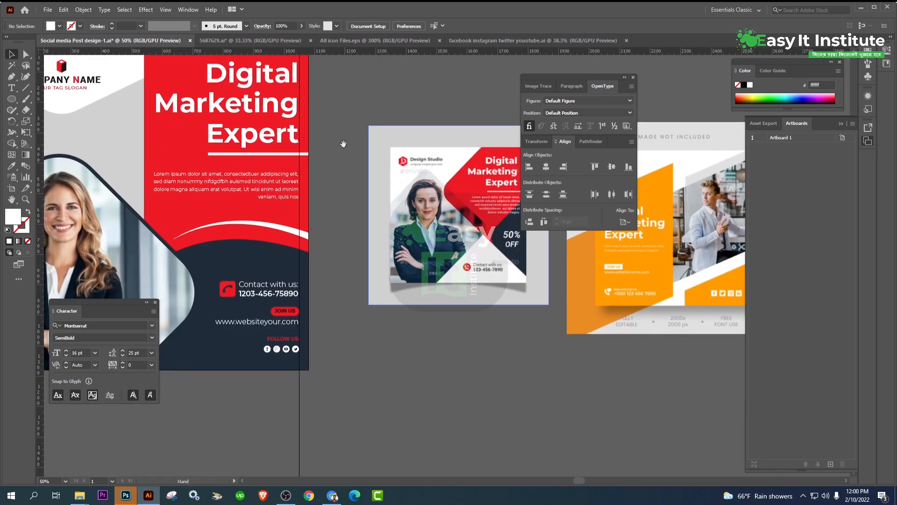
- Enlarge the social media icon row to about 147 px wide and nudge it into line with the right margin guide
scroll(295, 332, up, 2)
scroll(310, 315, up, 2)
click(309, 314)
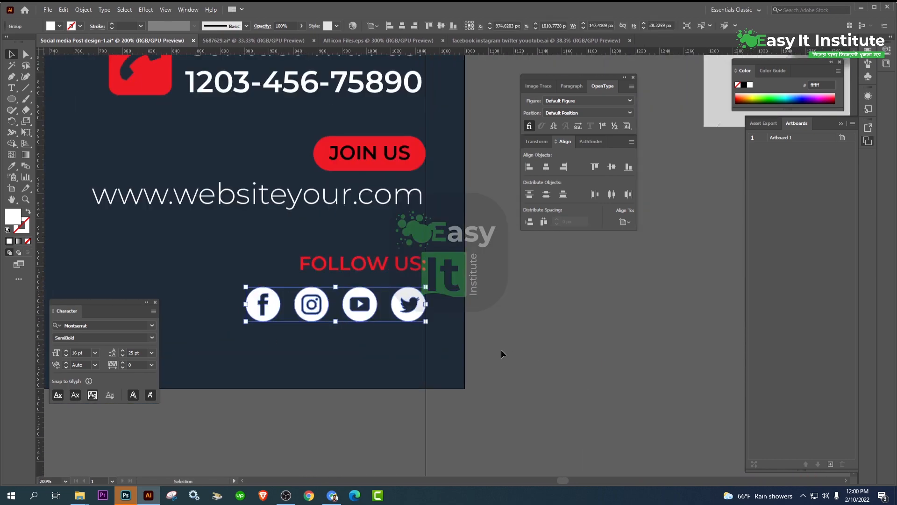
key(Down)
key(Right)
key(Up)
click(502, 353)
- Recolour the FOLLOW US: text white by sampling a social media icon
click(400, 265)
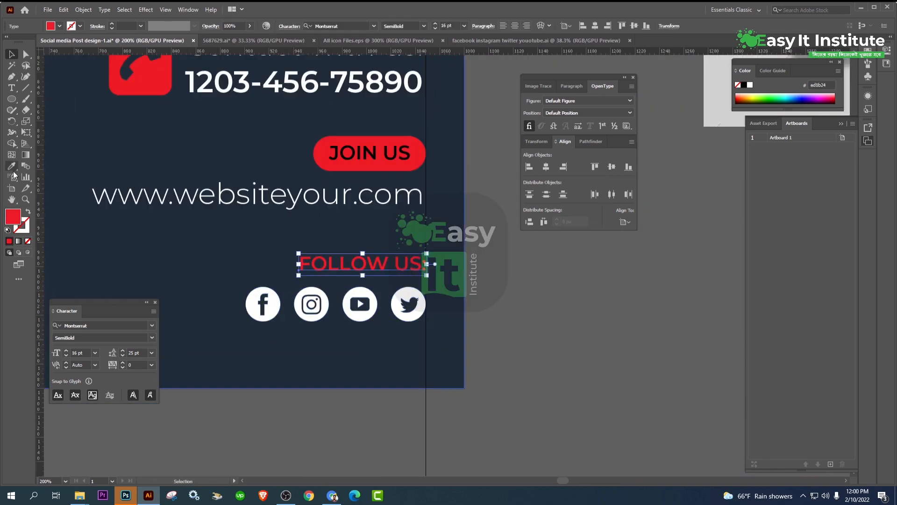
click(11, 175)
click(11, 167)
click(276, 307)
key(v)
click(505, 340)
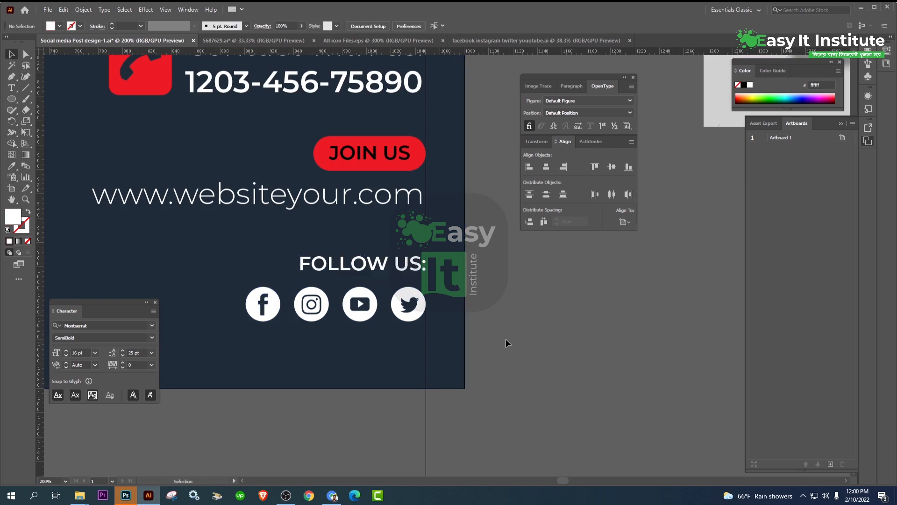
- Save the post document with the added social media icons
scroll(505, 340, down, 2)
drag(545, 344, 357, 263)
scroll(357, 266, down, 3)
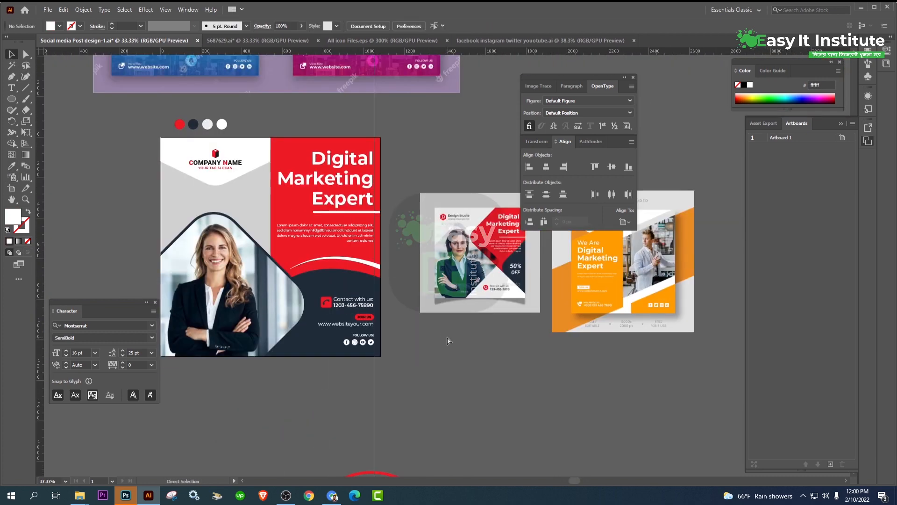
key(ctrl+s)
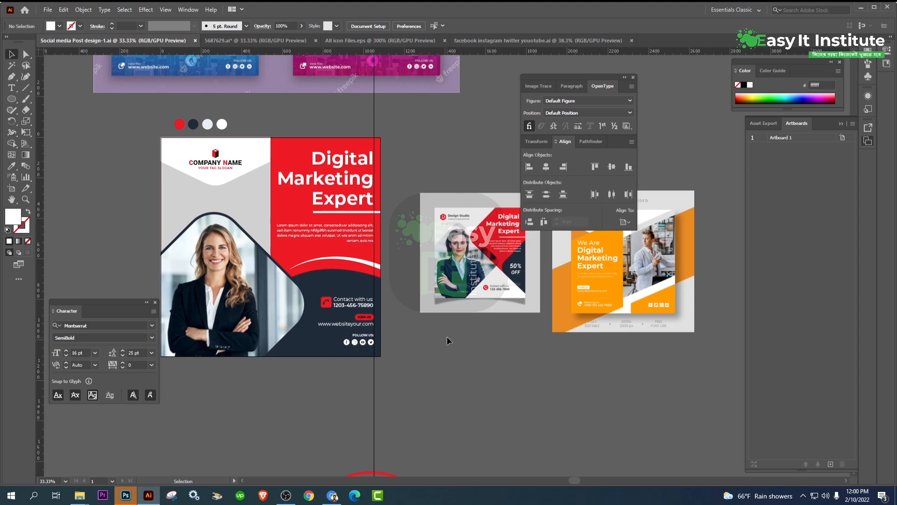